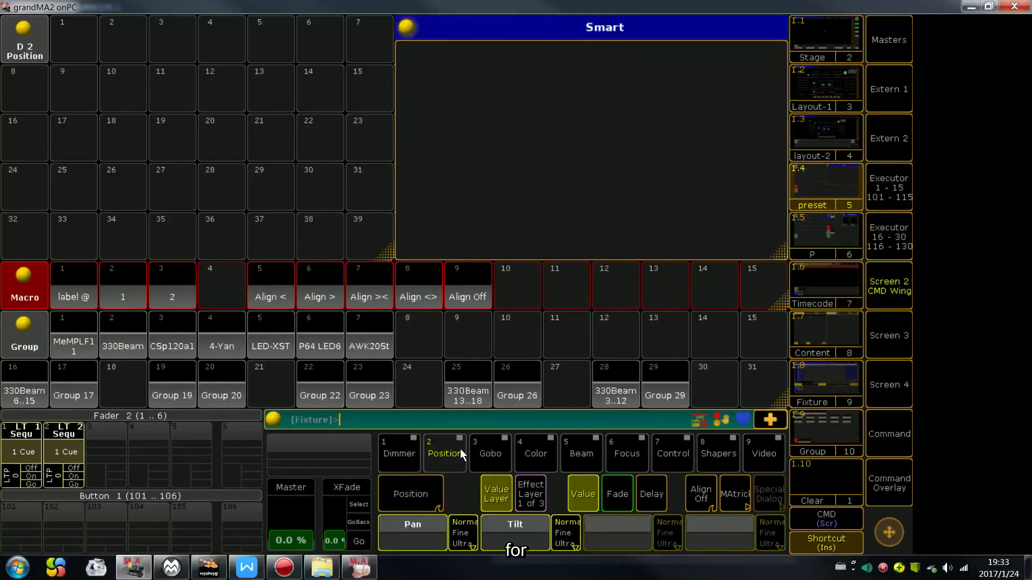
Look through the preset pool for the Dimmer, Position, Gobo, Color, Beam and Focus preset types
{"action": "left_click", "coordinate": [475, 452]}
{"action": "left_click", "coordinate": [445, 454]}
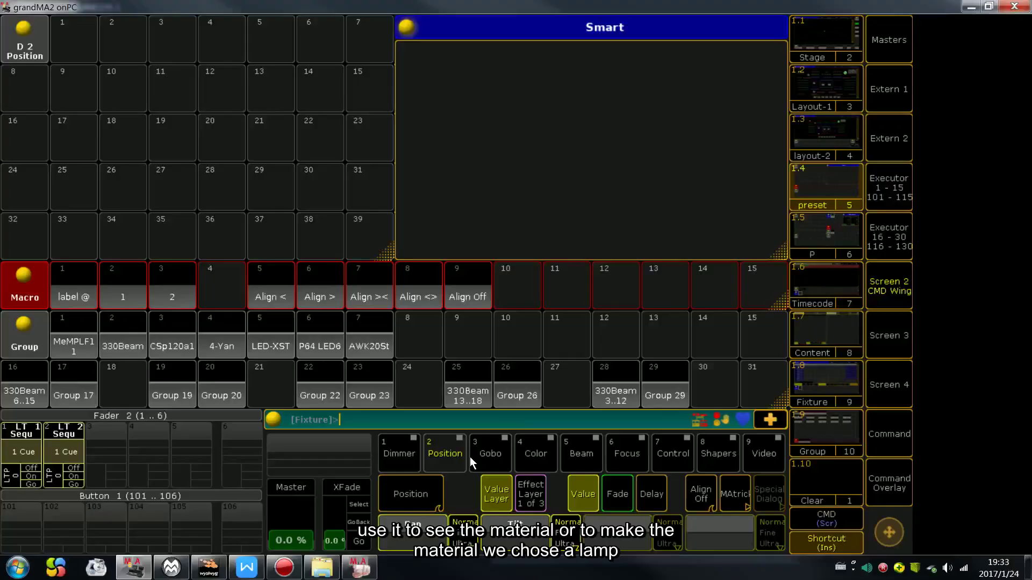
{"action": "left_click", "coordinate": [471, 457]}
{"action": "left_click", "coordinate": [417, 452]}
{"action": "left_click", "coordinate": [433, 452]}
{"action": "left_click", "coordinate": [490, 453]}
{"action": "left_click", "coordinate": [542, 460]}
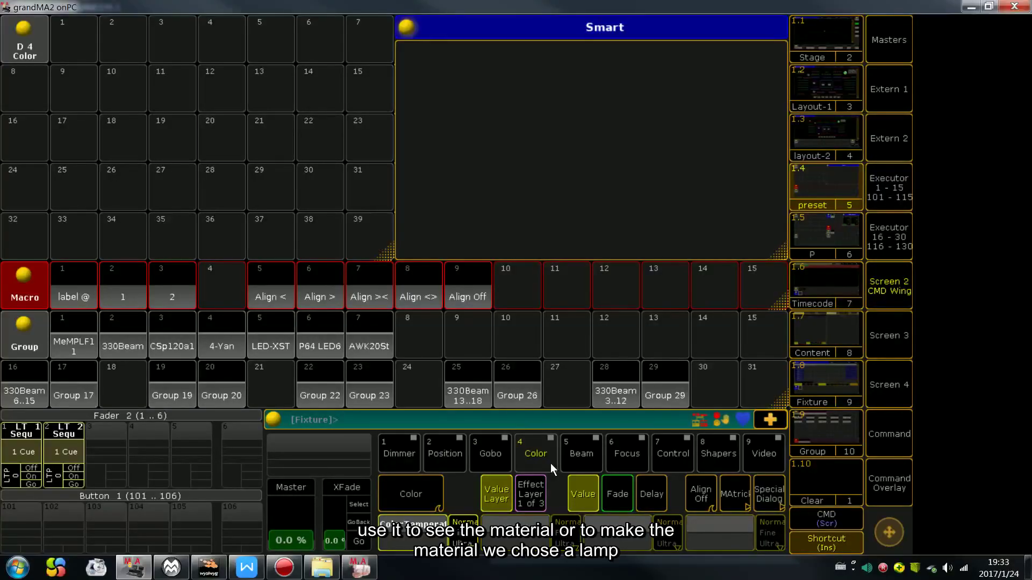
{"action": "left_click", "coordinate": [586, 463]}
{"action": "left_click", "coordinate": [624, 459]}
{"action": "left_click", "coordinate": [409, 454]}
Select the 330Beam fixture group in the group pool
{"action": "left_click", "coordinate": [431, 334]}
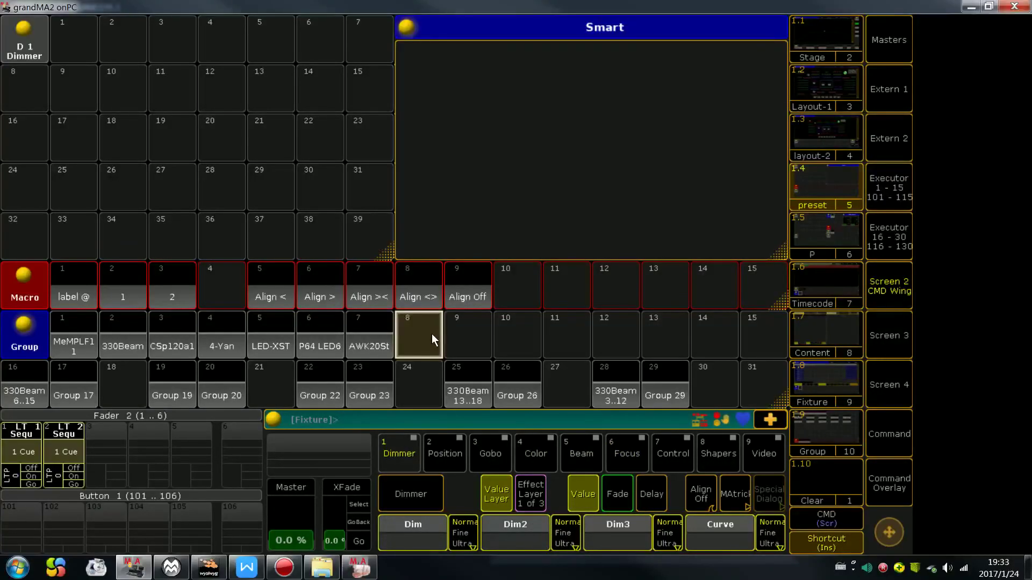
{"action": "scroll", "coordinate": [441, 332], "scroll_direction": "down", "scroll_amount": 1}
{"action": "scroll", "coordinate": [441, 332], "scroll_direction": "down", "scroll_amount": 4}
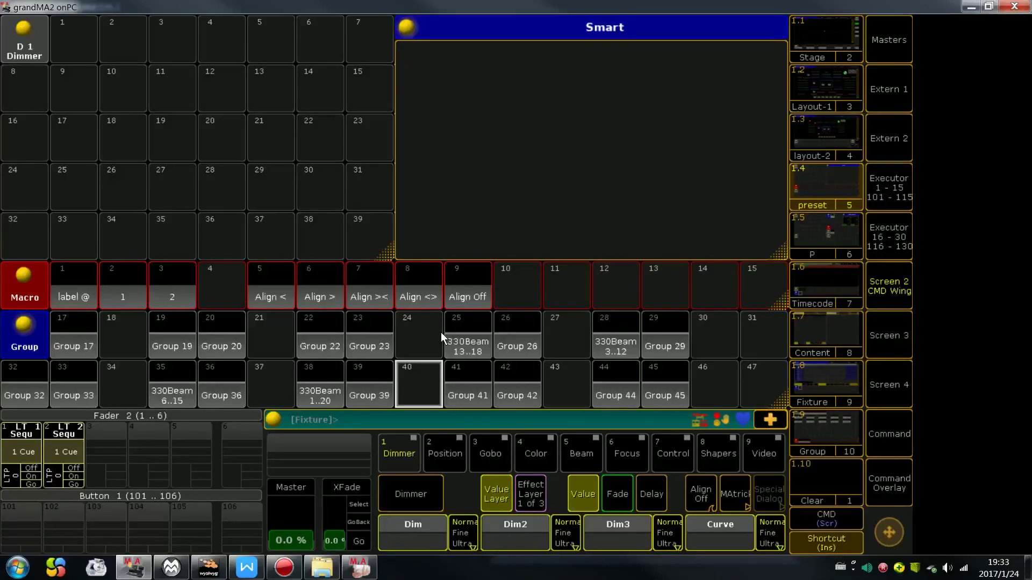
{"action": "scroll", "coordinate": [440, 332], "scroll_direction": "up", "scroll_amount": 4}
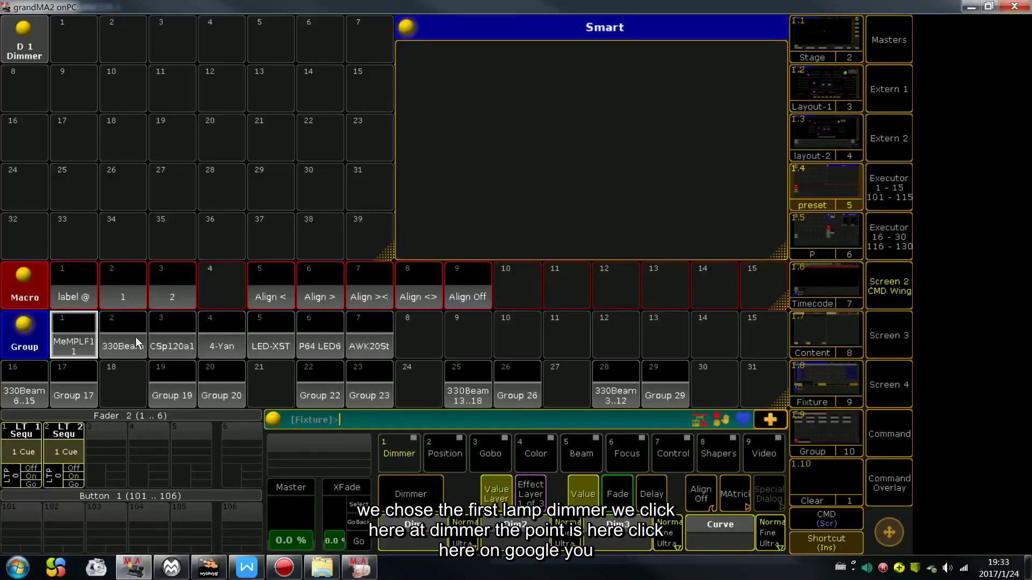
{"action": "left_click", "coordinate": [120, 344]}
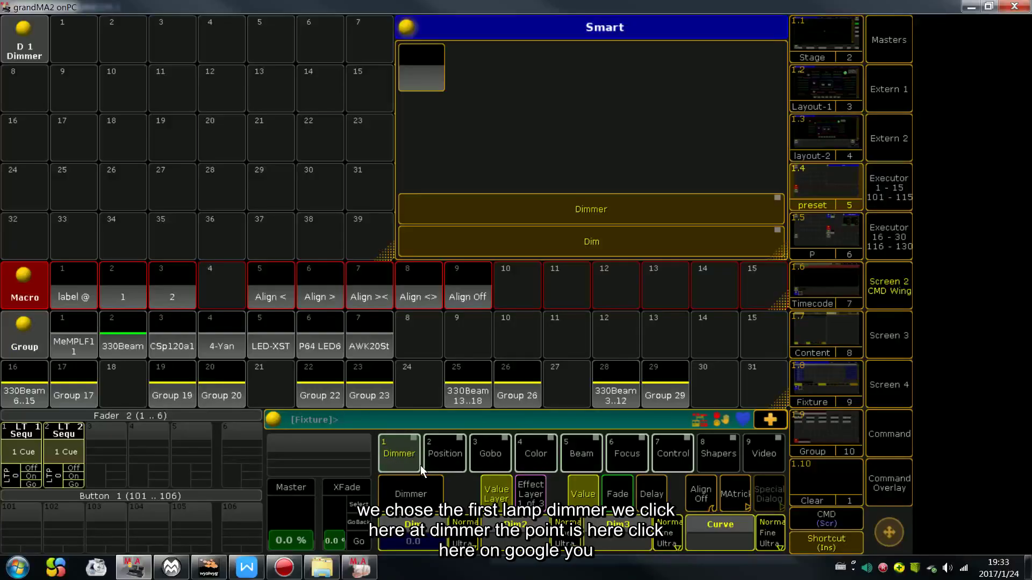
Examine the 330Beam's predefined Smart entries for each preset type from Dimmer to Control, finishing on Dimmer
{"action": "left_click", "coordinate": [436, 454]}
{"action": "left_click", "coordinate": [495, 454]}
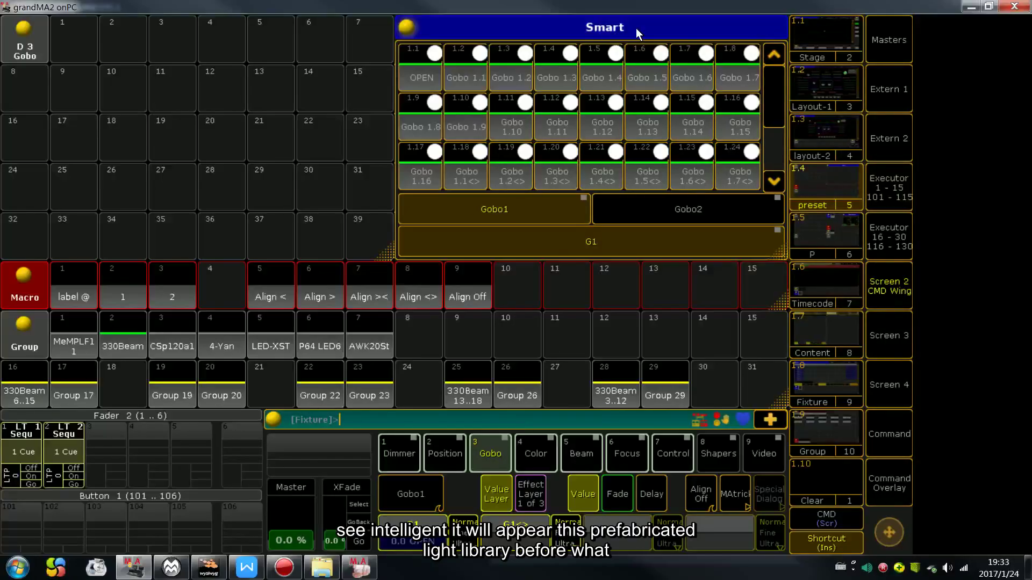
{"action": "left_click_drag", "start_coordinate": [779, 89], "coordinate": [785, 60]}
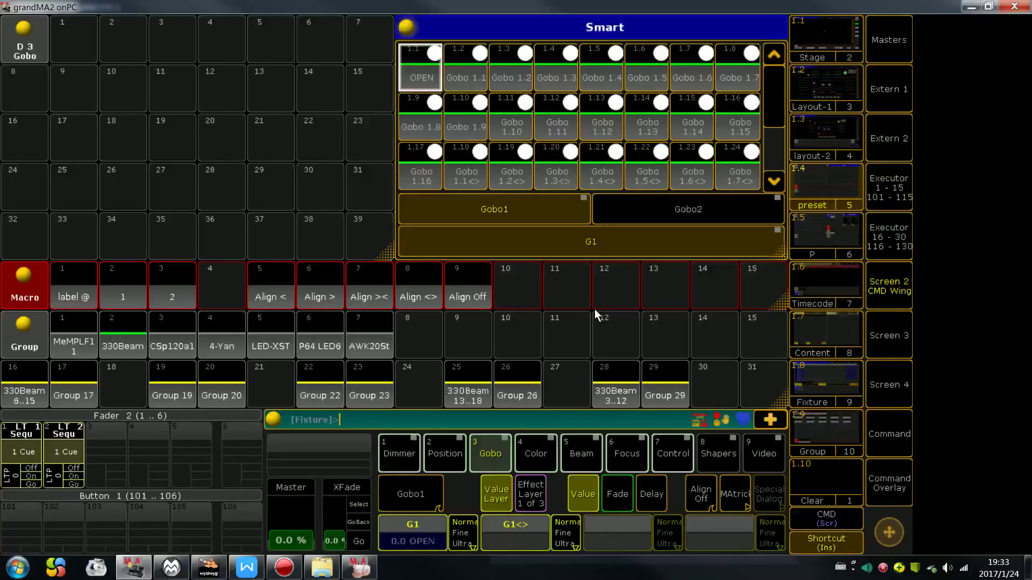
{"action": "left_click", "coordinate": [531, 453]}
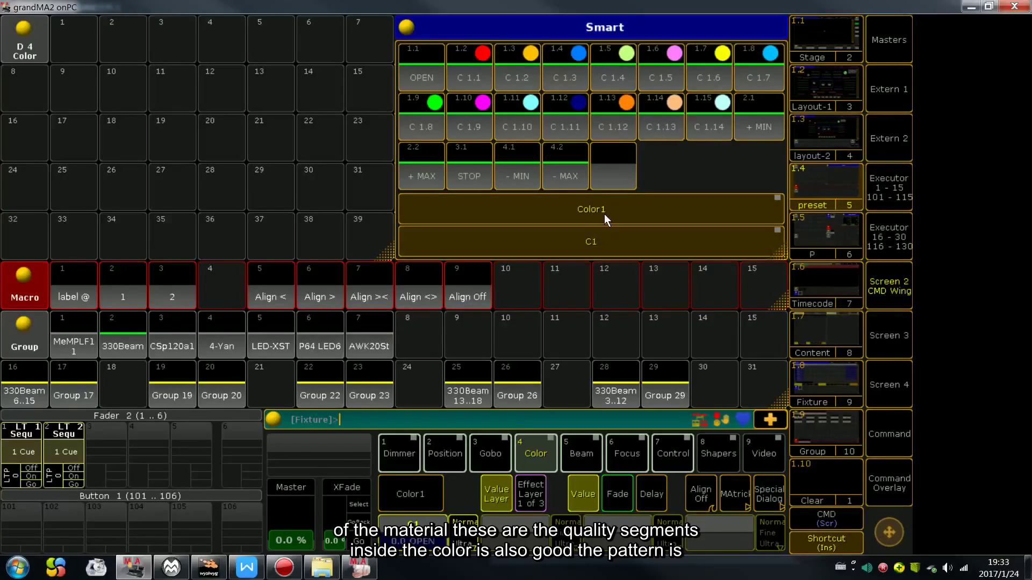
{"action": "left_click", "coordinate": [608, 454]}
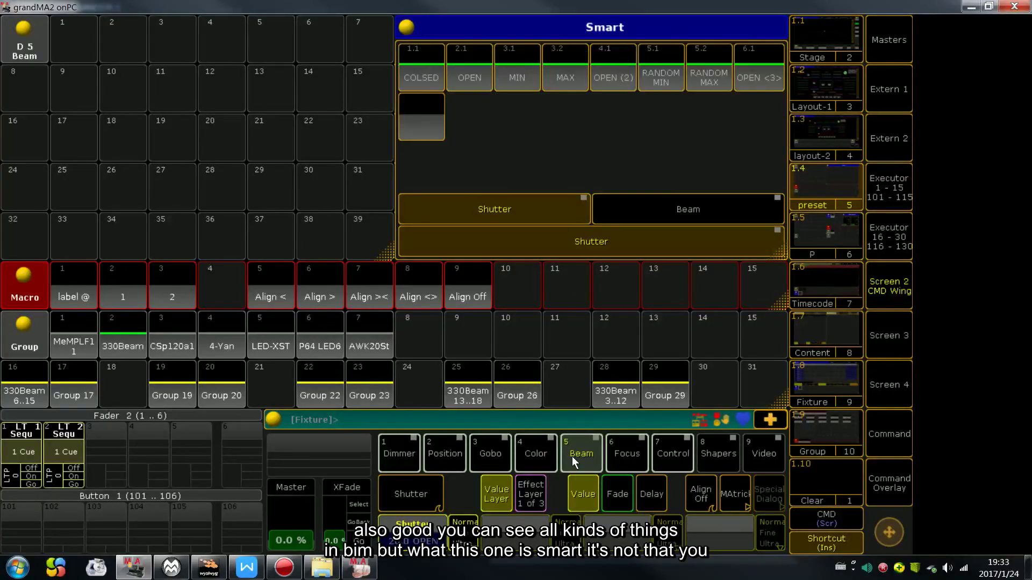
{"action": "left_click", "coordinate": [666, 449]}
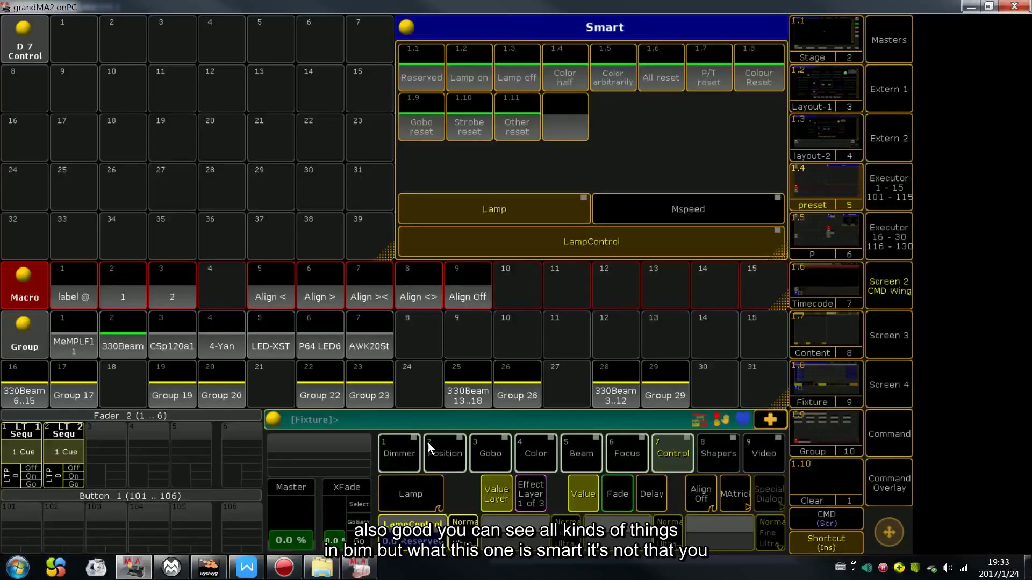
{"action": "left_click", "coordinate": [404, 450]}
{"action": "left_click", "coordinate": [445, 453]}
{"action": "left_click", "coordinate": [536, 454]}
{"action": "left_click", "coordinate": [575, 455]}
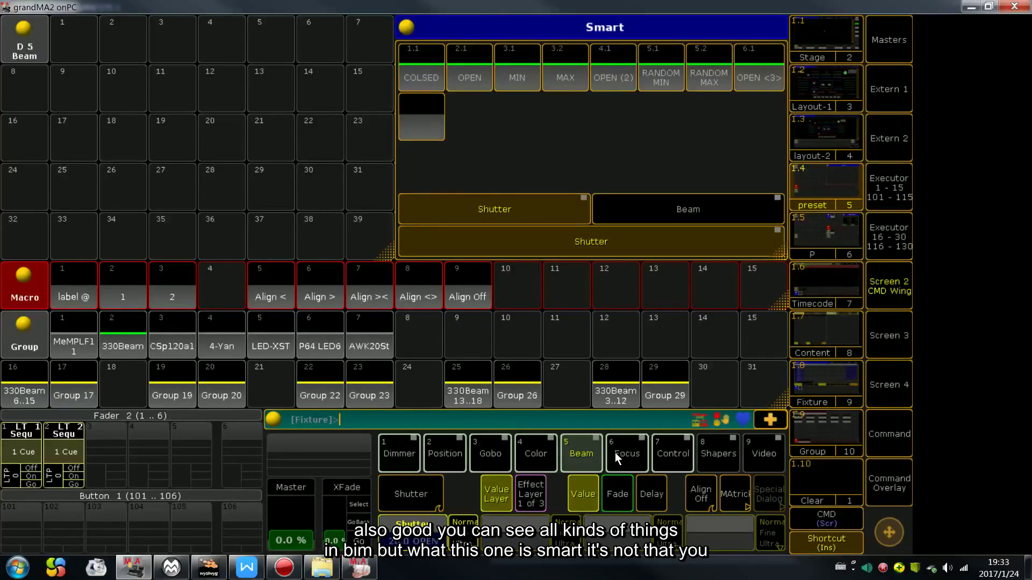
{"action": "left_click", "coordinate": [627, 454]}
{"action": "left_click", "coordinate": [669, 453]}
{"action": "left_click", "coordinate": [536, 454]}
{"action": "left_click", "coordinate": [490, 454]}
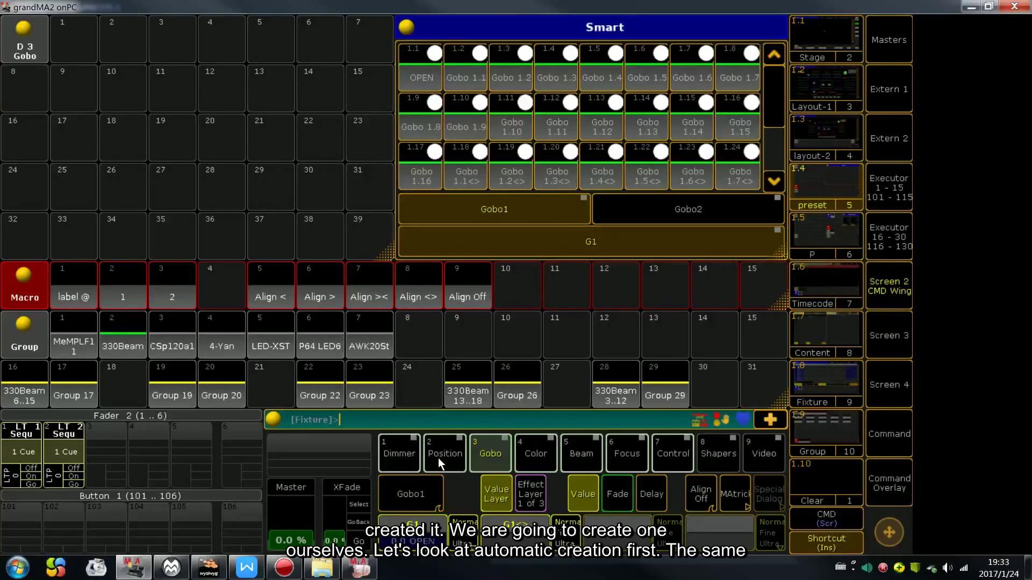
{"action": "left_click", "coordinate": [401, 454]}
{"action": "left_click", "coordinate": [445, 454]}
{"action": "left_click", "coordinate": [490, 454]}
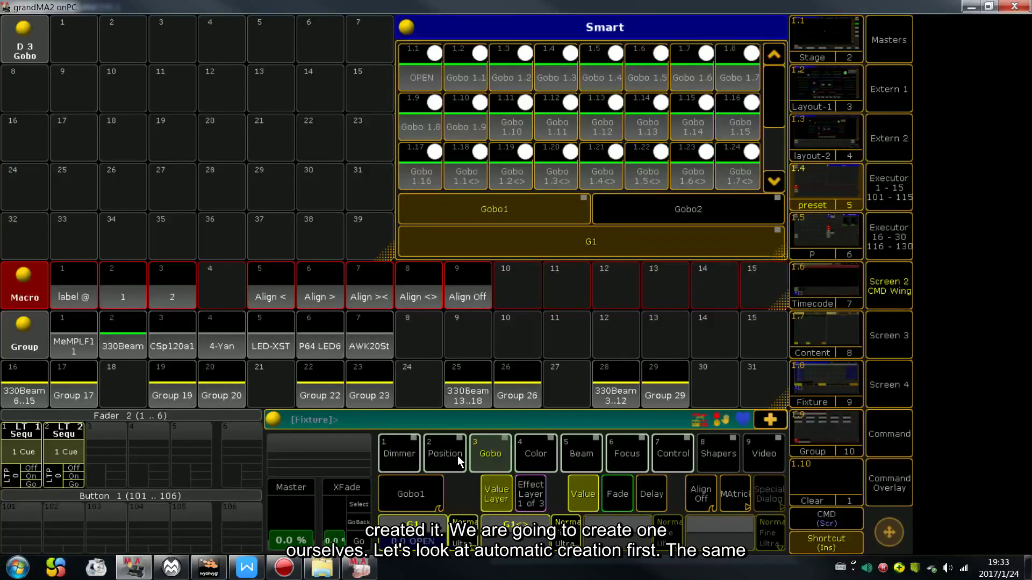
{"action": "left_click", "coordinate": [402, 455]}
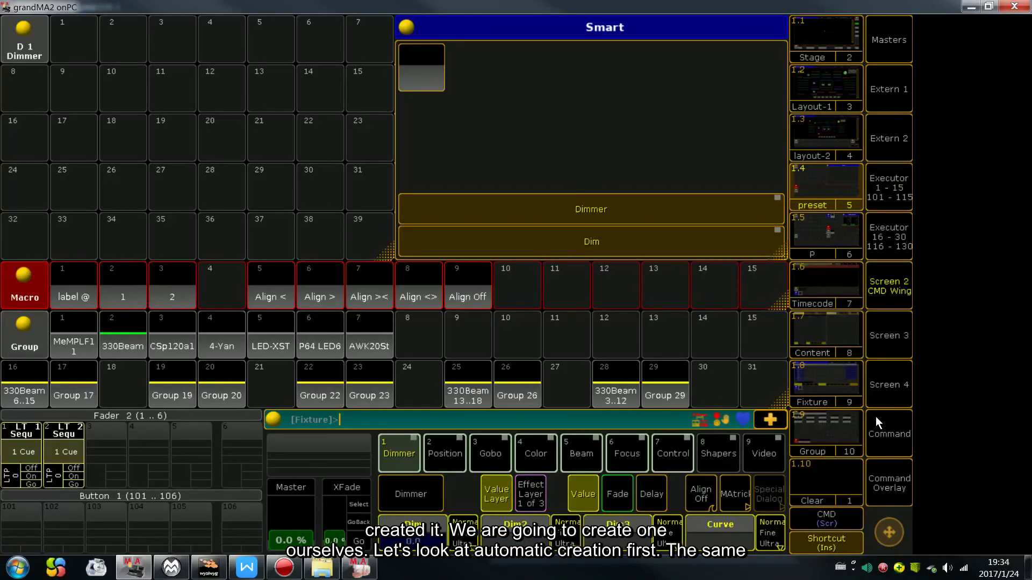
Open the show's Auto Create setup and choose the 330Beam fixture type for preset creation
{"action": "left_click", "coordinate": [888, 430]}
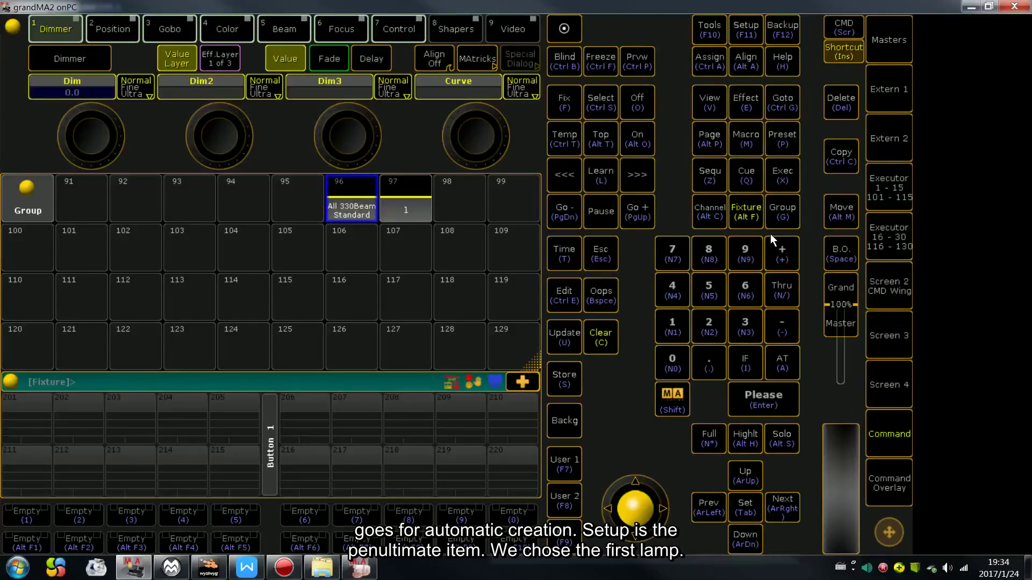
{"action": "left_click", "coordinate": [754, 36]}
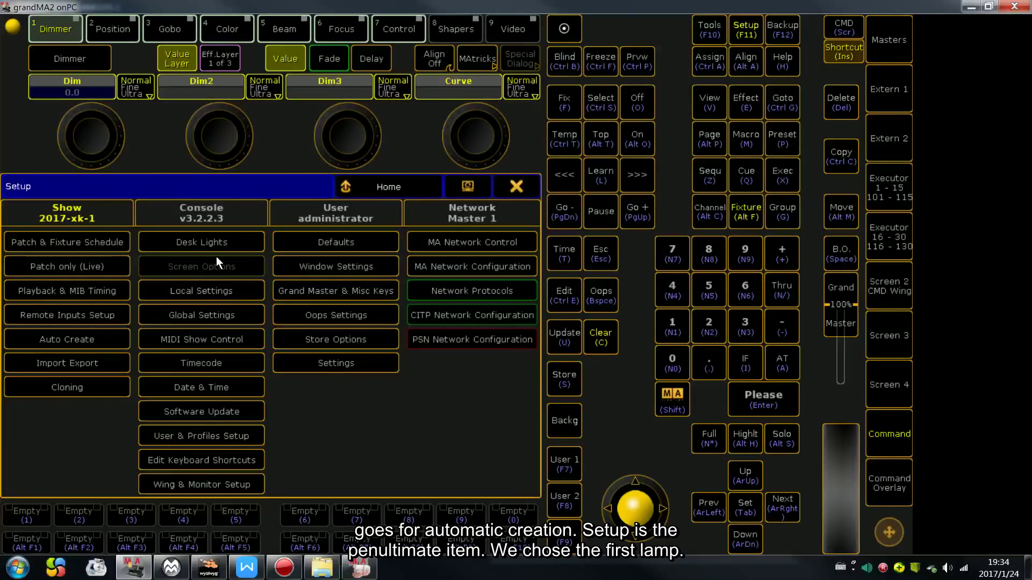
{"action": "left_click", "coordinate": [71, 340]}
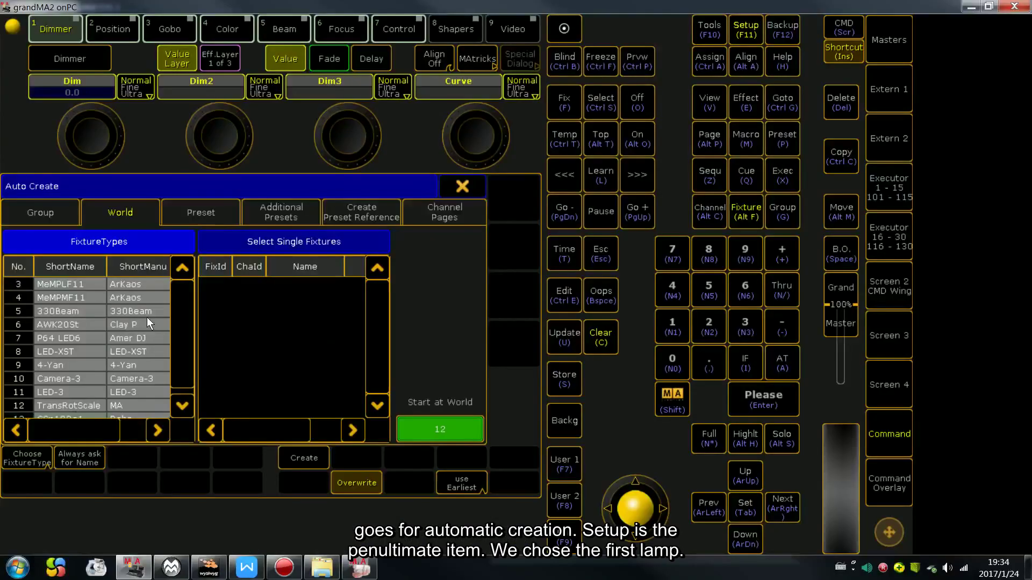
{"action": "left_click", "coordinate": [51, 315]}
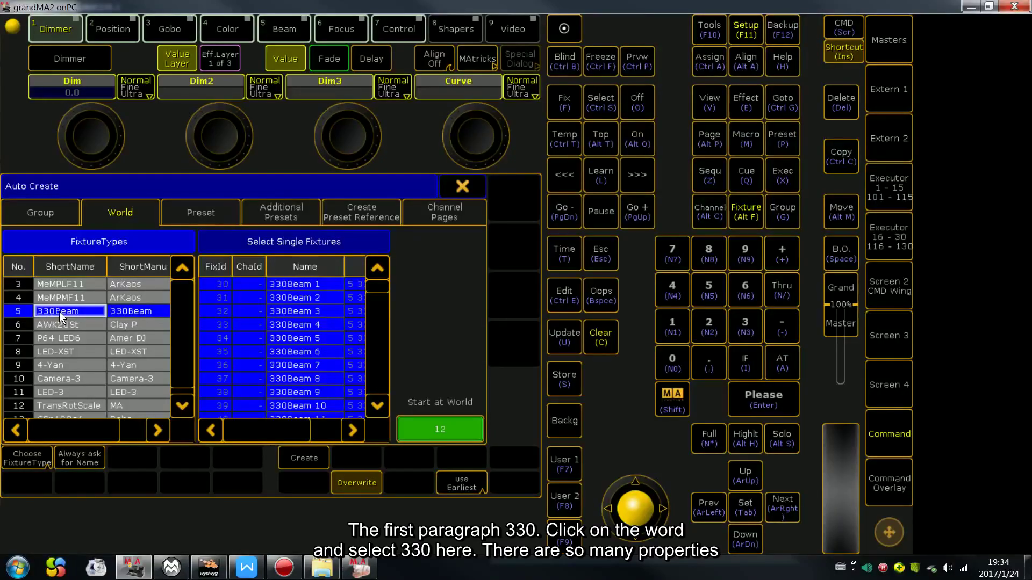
{"action": "left_click", "coordinate": [198, 214]}
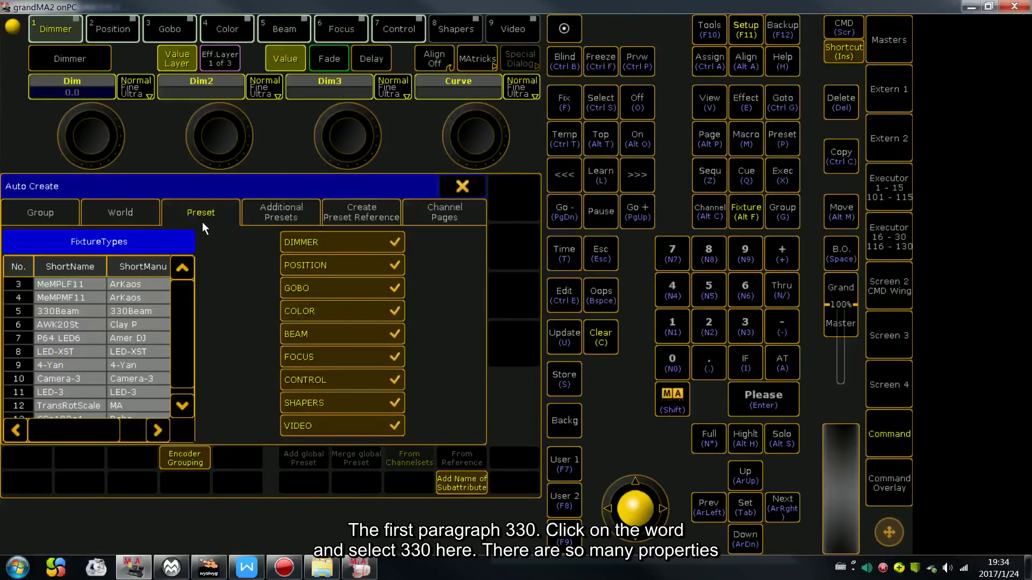
{"action": "left_click", "coordinate": [89, 306]}
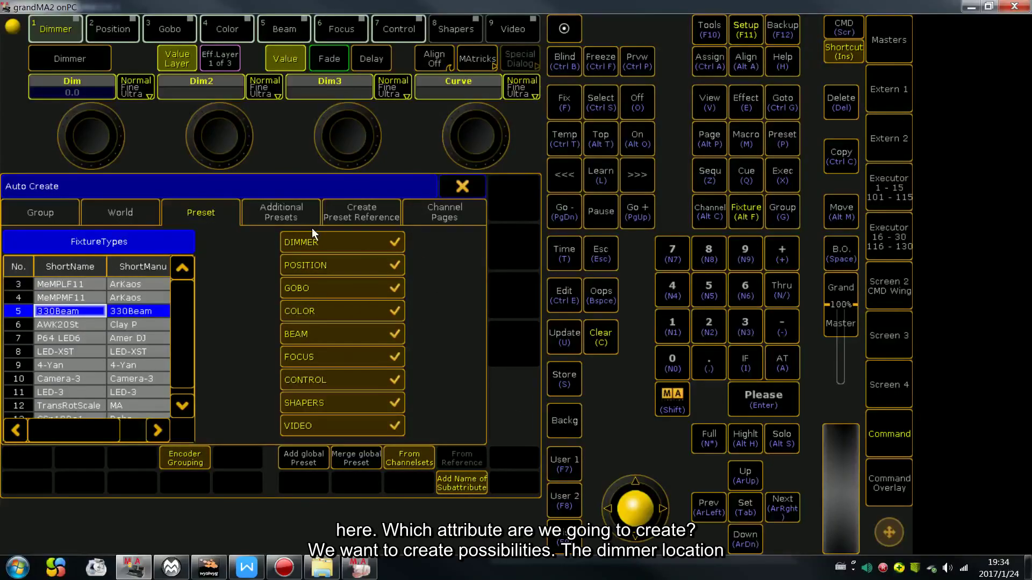
Exclude Position, Shapers and Video from the preset types and add global presets for the 330Beam
{"action": "left_click", "coordinate": [340, 266]}
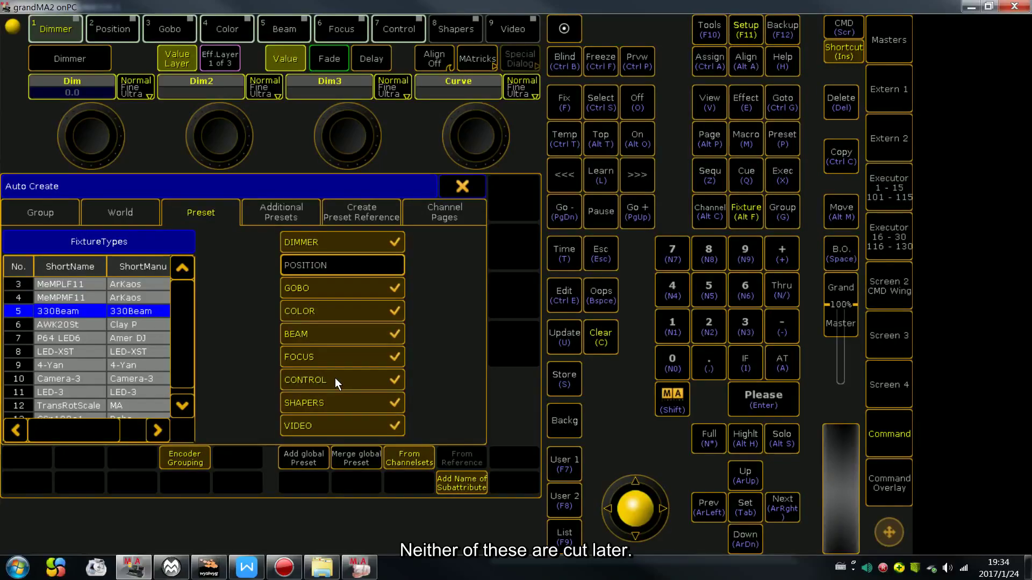
{"action": "left_click", "coordinate": [317, 408]}
{"action": "left_click", "coordinate": [316, 426]}
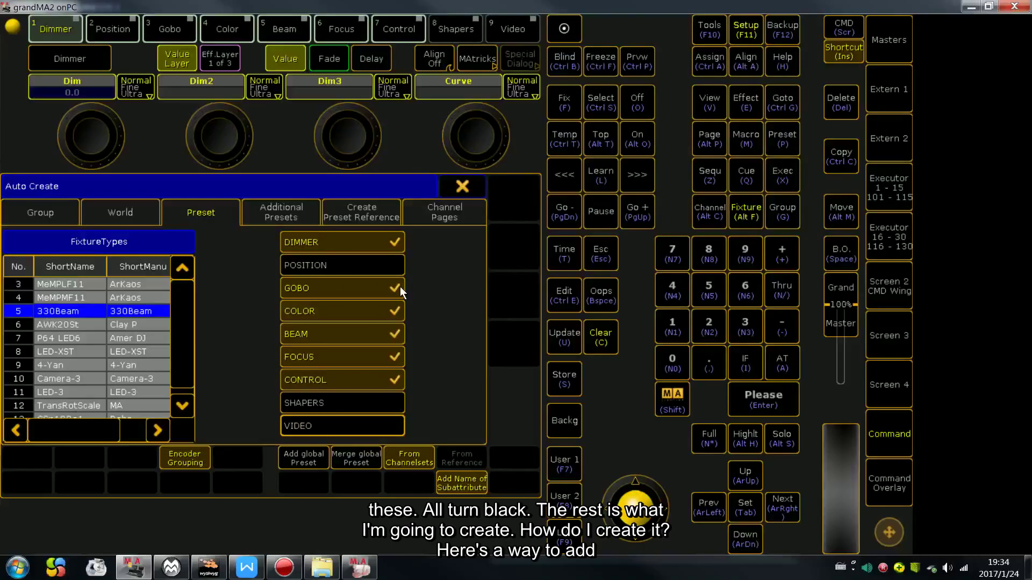
{"action": "left_click", "coordinate": [305, 462]}
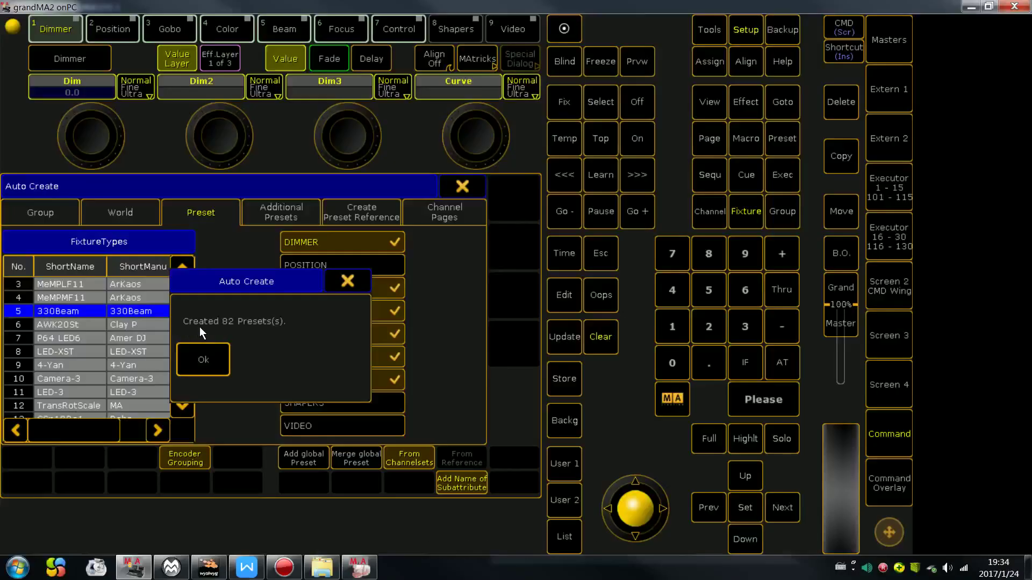
{"action": "left_click", "coordinate": [222, 355]}
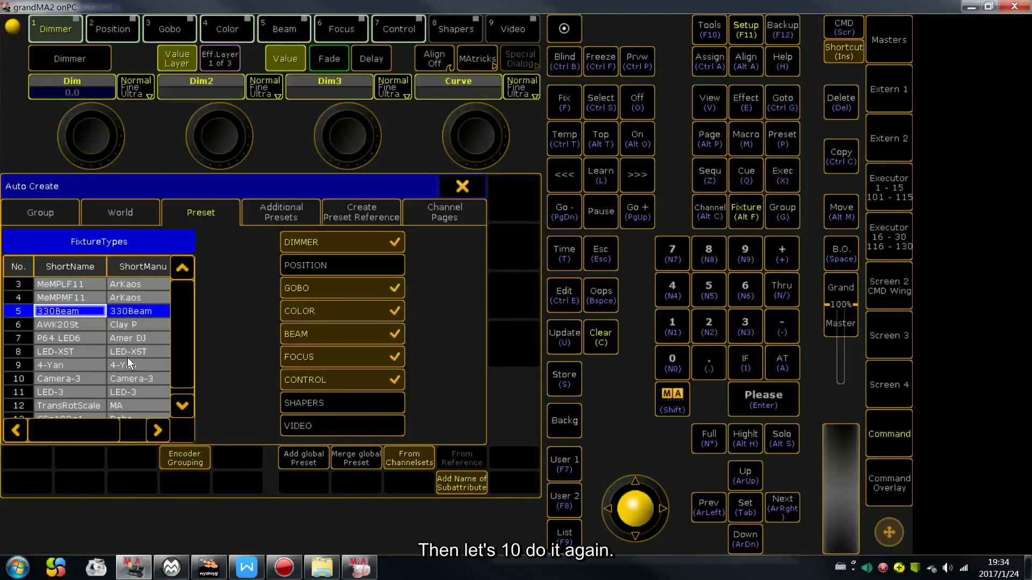
Add global presets for the AWK20St fixture type using the same preset type selection
{"action": "left_click", "coordinate": [86, 326]}
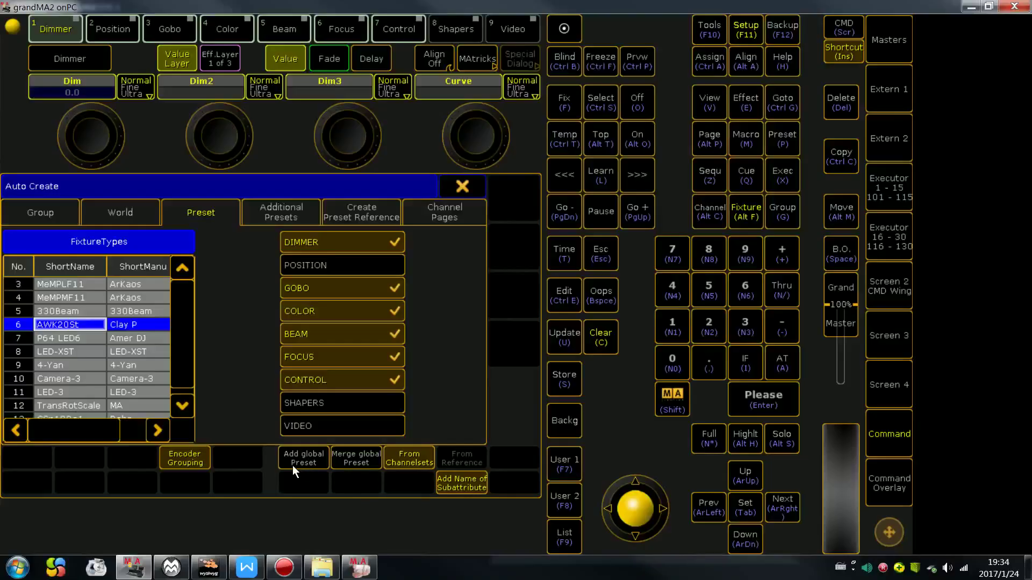
{"action": "left_click", "coordinate": [305, 455]}
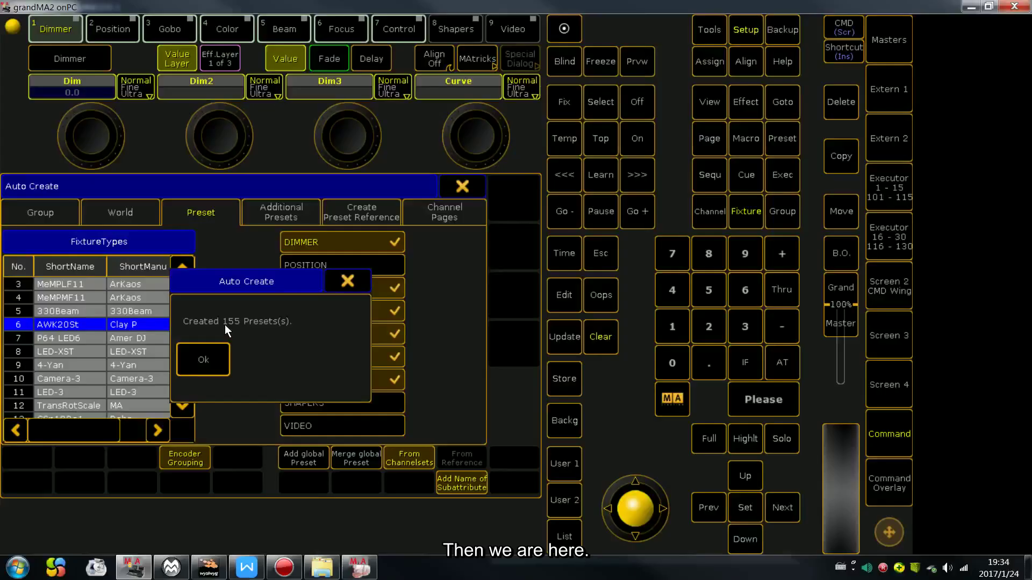
{"action": "left_click", "coordinate": [208, 355]}
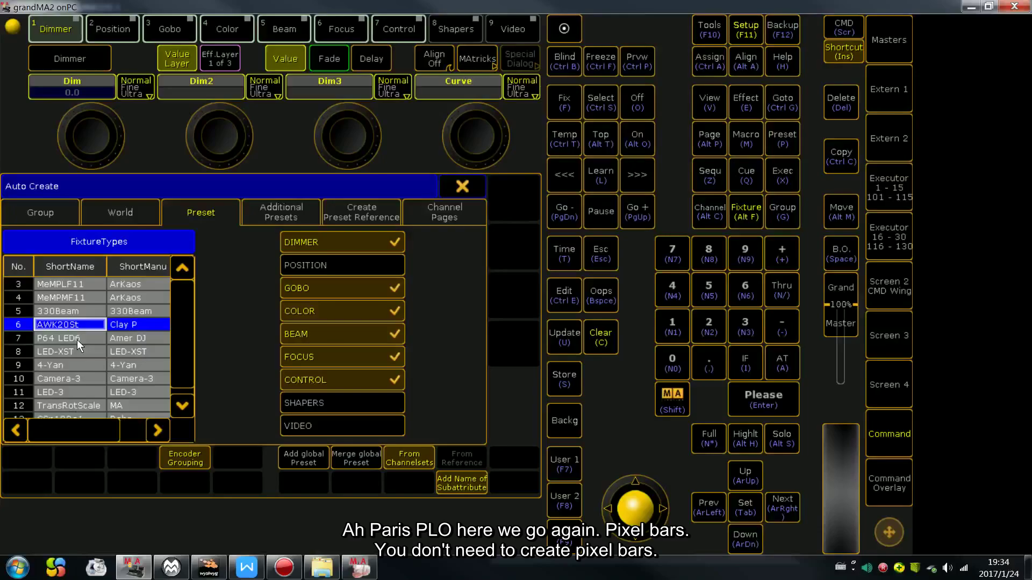
Add global presets for the P64 LED6 fixture type
{"action": "left_click", "coordinate": [76, 340]}
{"action": "left_click", "coordinate": [292, 459]}
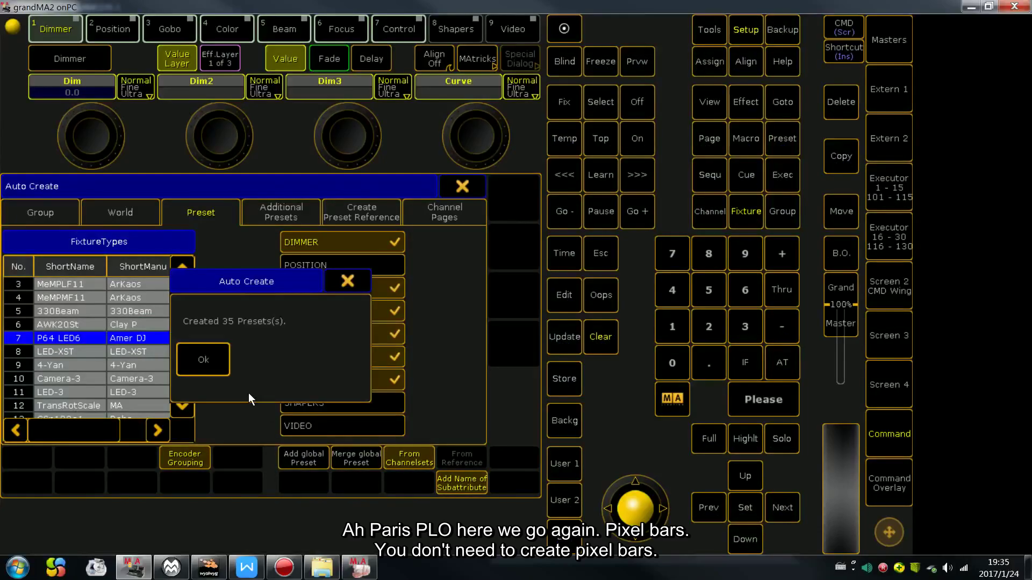
{"action": "left_click", "coordinate": [206, 363]}
Add global presets for the CSp120a1 fixture type, then close Auto Create and the setup
{"action": "left_click", "coordinate": [75, 354]}
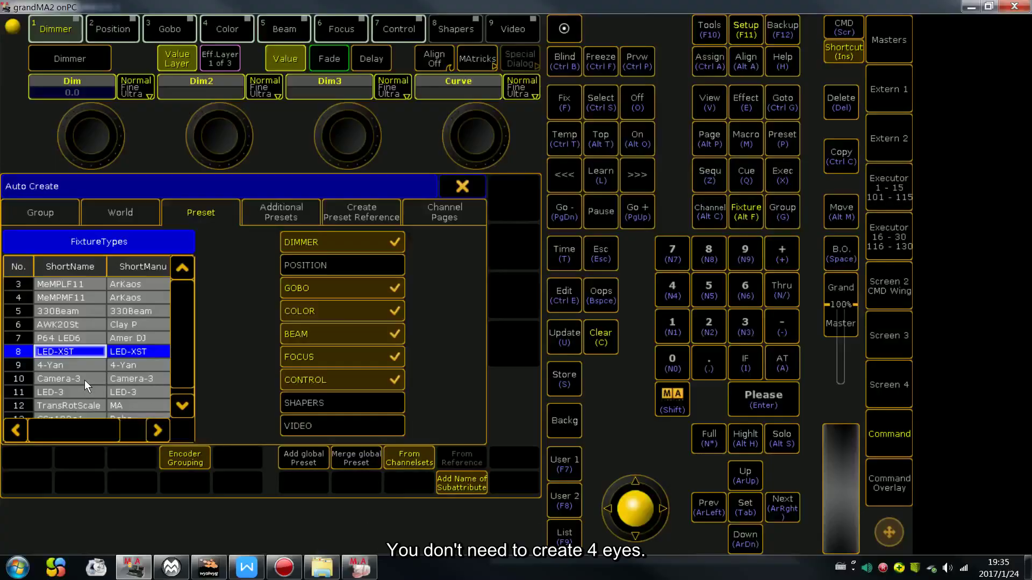
{"action": "left_click", "coordinate": [75, 366]}
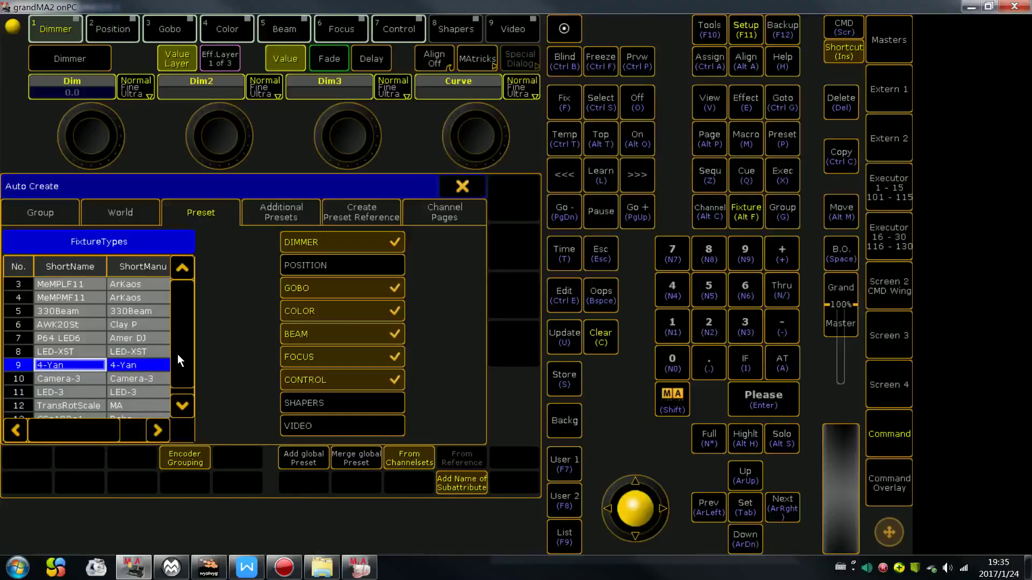
{"action": "scroll", "coordinate": [178, 354], "scroll_direction": "down", "scroll_amount": 1}
{"action": "left_click", "coordinate": [73, 412]}
{"action": "left_click", "coordinate": [295, 457]}
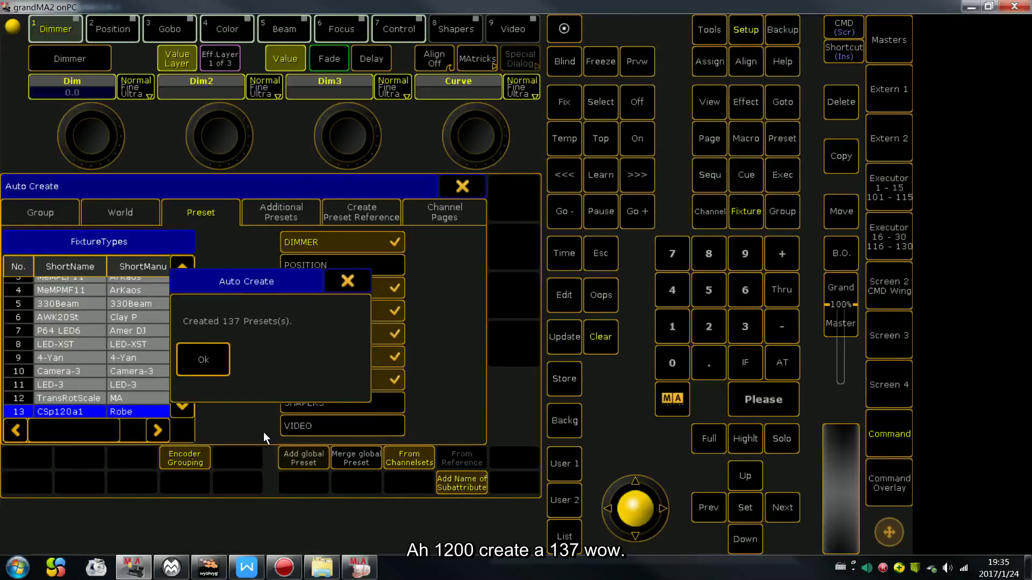
{"action": "left_click", "coordinate": [203, 356]}
{"action": "left_click", "coordinate": [464, 188]}
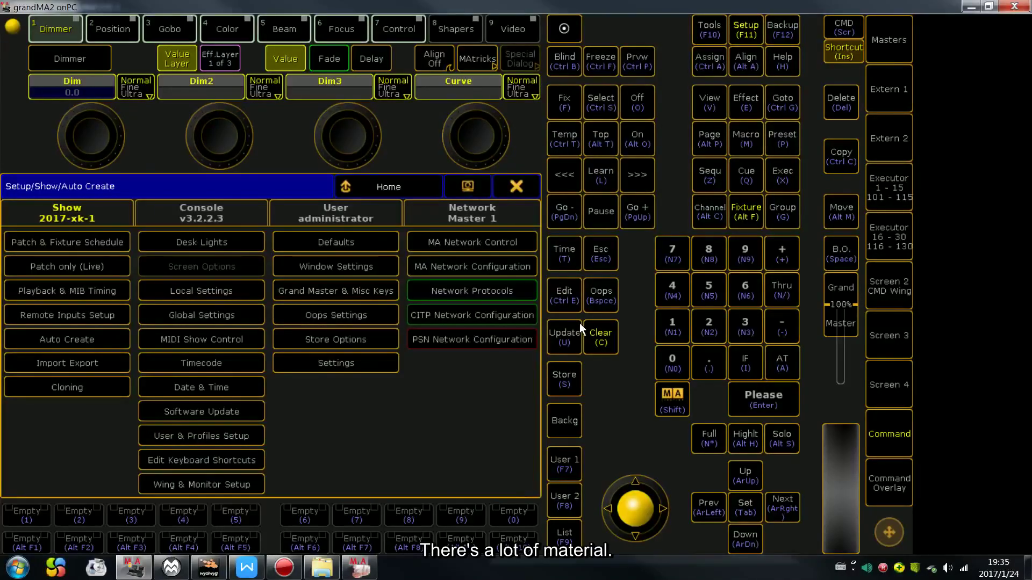
{"action": "left_click", "coordinate": [518, 184]}
Return to the preset pool view on Screen 2 and select the 330Beam group again
{"action": "left_click", "coordinate": [893, 307]}
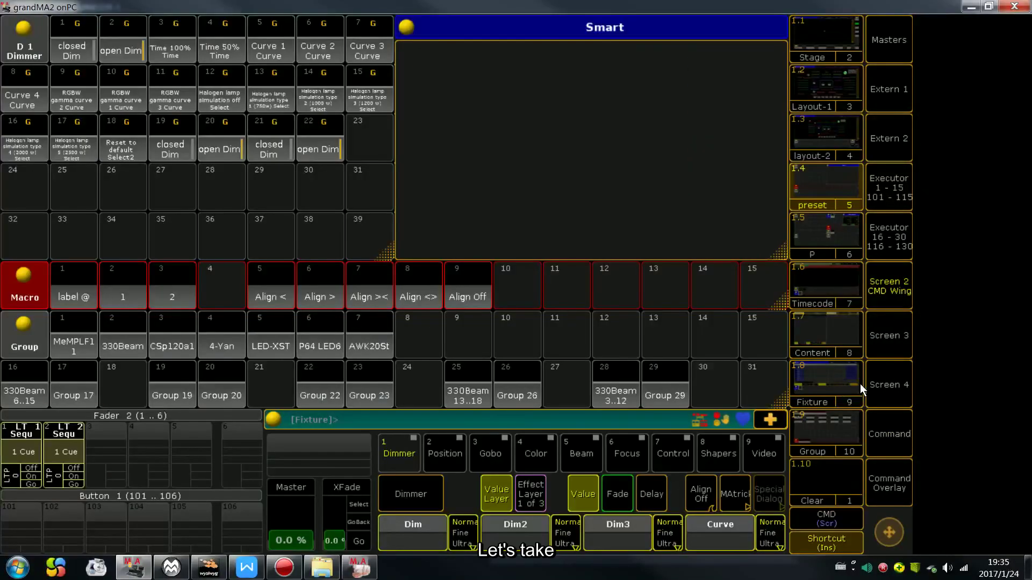
{"action": "left_click", "coordinate": [110, 345]}
{"action": "left_click", "coordinate": [329, 202]}
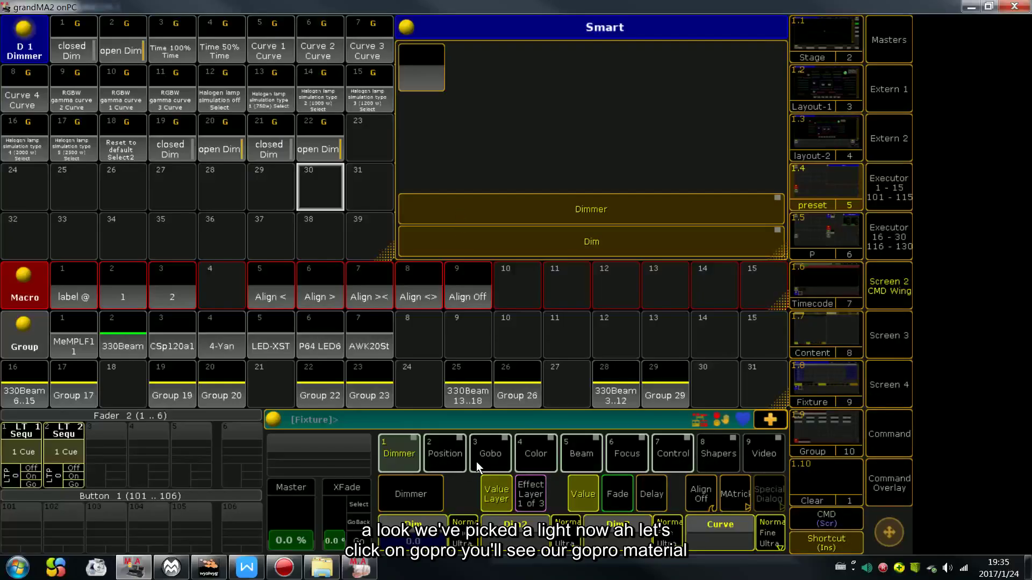
Examine the global gobo presets in the Gobo preset pool for the 330Beam group, from the first entries to the last
{"action": "left_click", "coordinate": [493, 457]}
{"action": "left_click", "coordinate": [28, 51]}
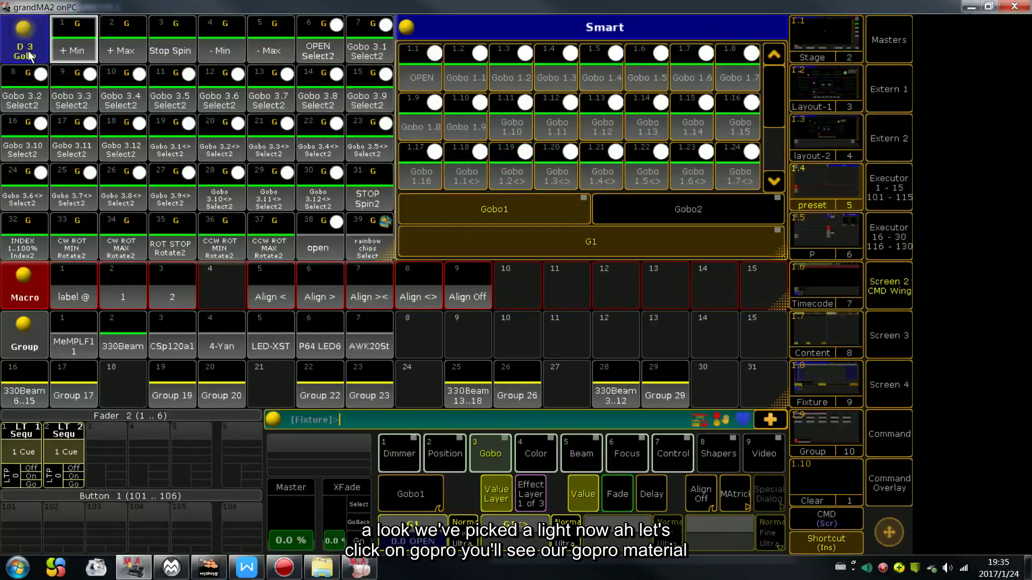
{"action": "key", "text": "Down"}
{"action": "key", "text": "Down"}
{"action": "key", "text": "Down"}
{"action": "key", "text": "Down"}
{"action": "key", "text": "Down"}
{"action": "key", "text": "Down"}
{"action": "key", "text": "Down"}
{"action": "key", "text": "Down"}
{"action": "key", "text": "Down"}
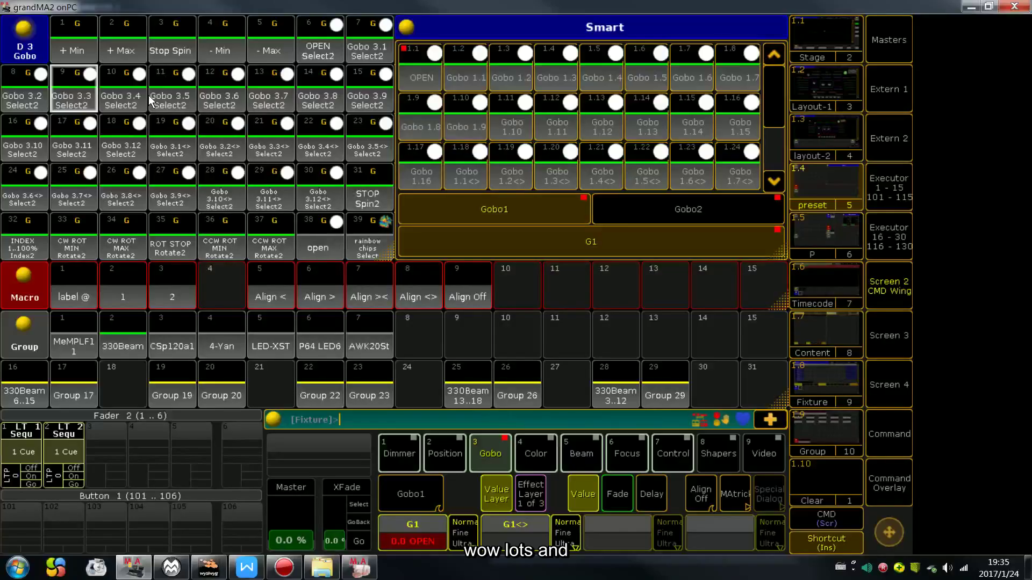
{"action": "key", "text": "Up"}
{"action": "key", "text": "Up"}
{"action": "key", "text": "Up"}
{"action": "key", "text": "Up"}
{"action": "key", "text": "Up"}
{"action": "key", "text": "Up"}
{"action": "key", "text": "Up"}
{"action": "key", "text": "Up"}
{"action": "key", "text": "Up"}
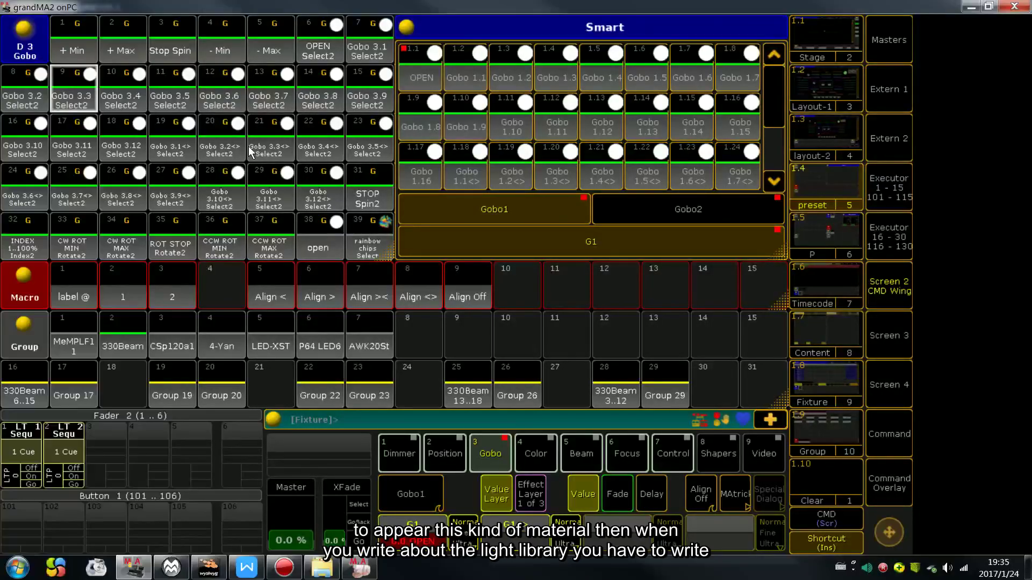
{"action": "scroll", "coordinate": [249, 146], "scroll_direction": "down", "scroll_amount": 4}
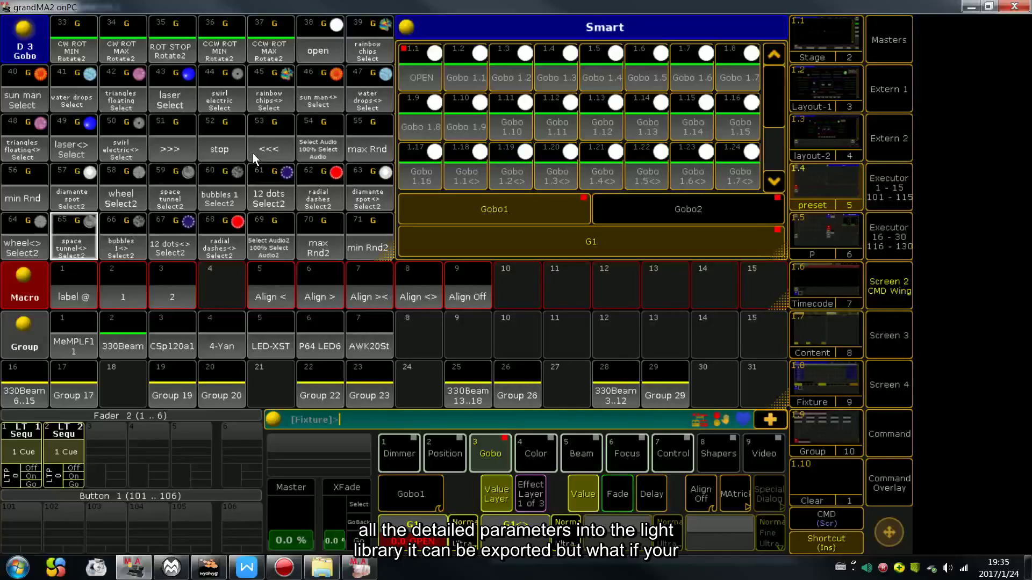
{"action": "scroll", "coordinate": [280, 144], "scroll_direction": "up", "scroll_amount": 4}
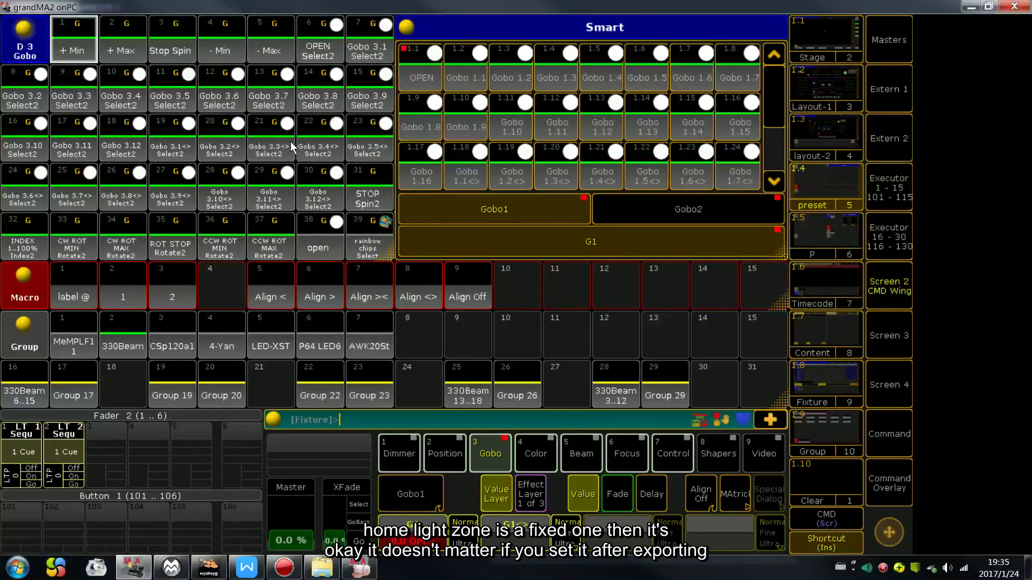
Examine the global presets in the Color, Beam, Focus, Position and Dimmer pools
{"action": "left_click", "coordinate": [535, 451]}
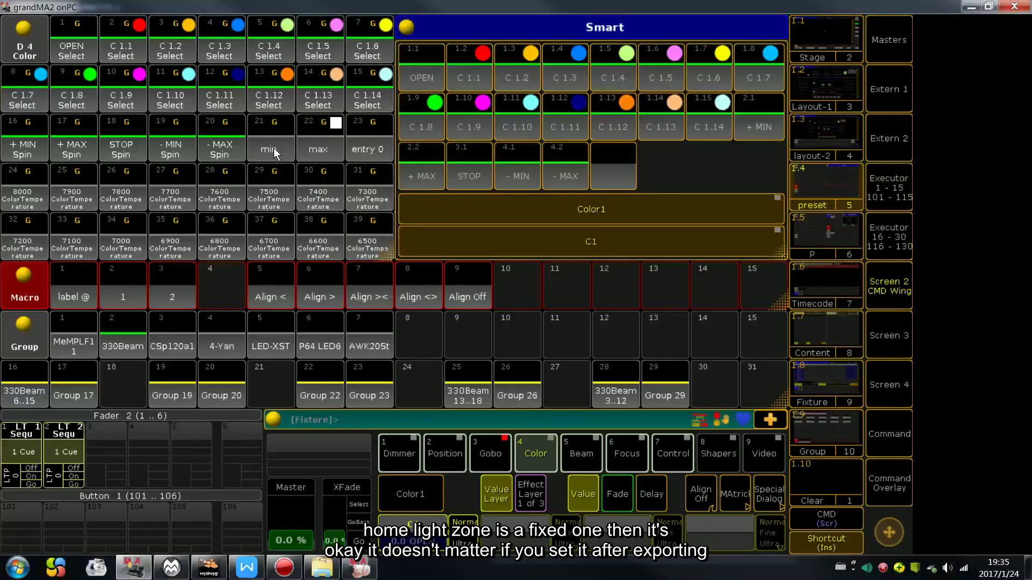
{"action": "left_click", "coordinate": [576, 456]}
{"action": "left_click", "coordinate": [552, 457]}
{"action": "left_click", "coordinate": [591, 454]}
{"action": "left_click", "coordinate": [533, 453]}
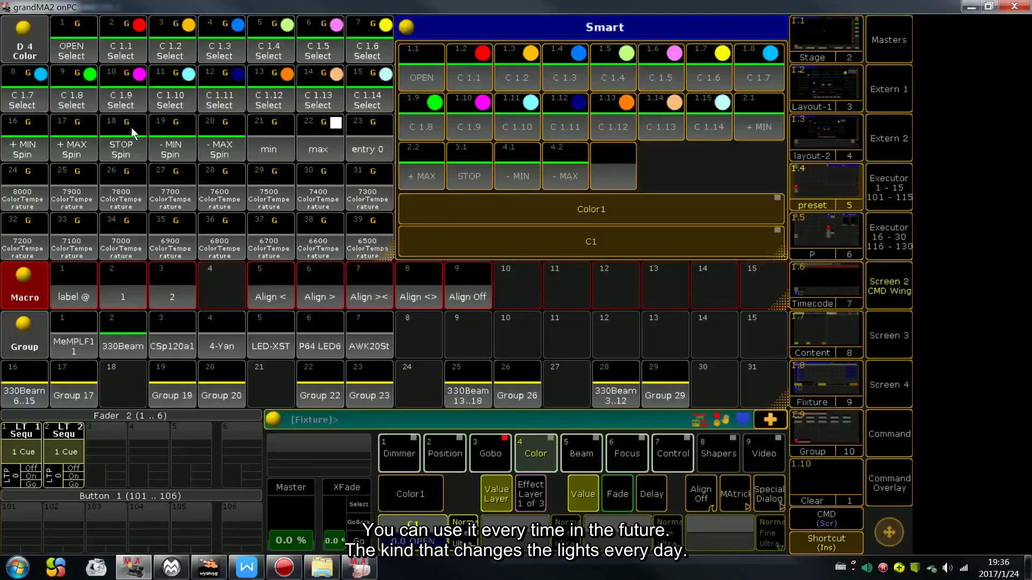
{"action": "left_click", "coordinate": [628, 451]}
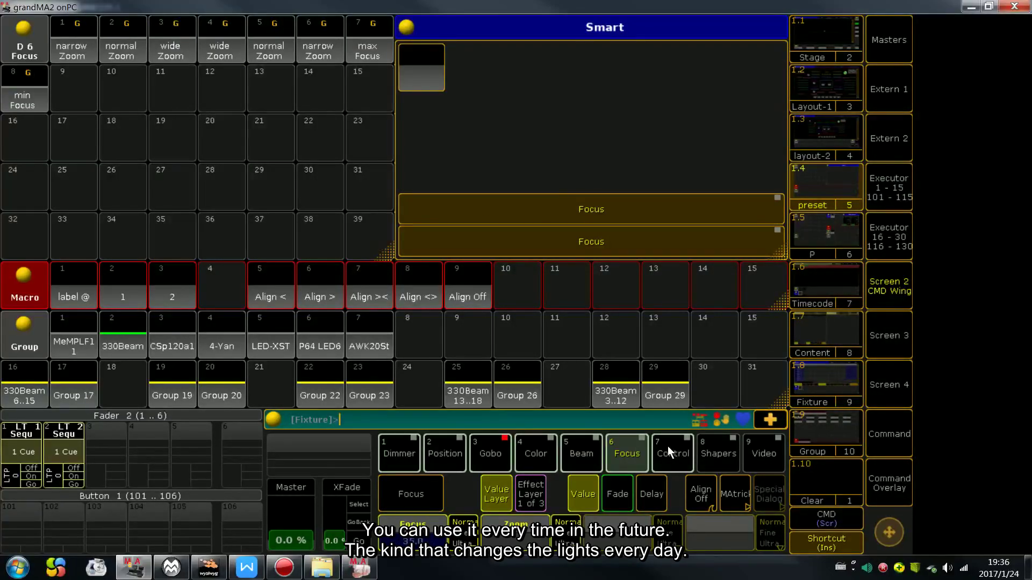
{"action": "left_click", "coordinate": [583, 450]}
{"action": "left_click", "coordinate": [490, 453]}
{"action": "left_click", "coordinate": [433, 453]}
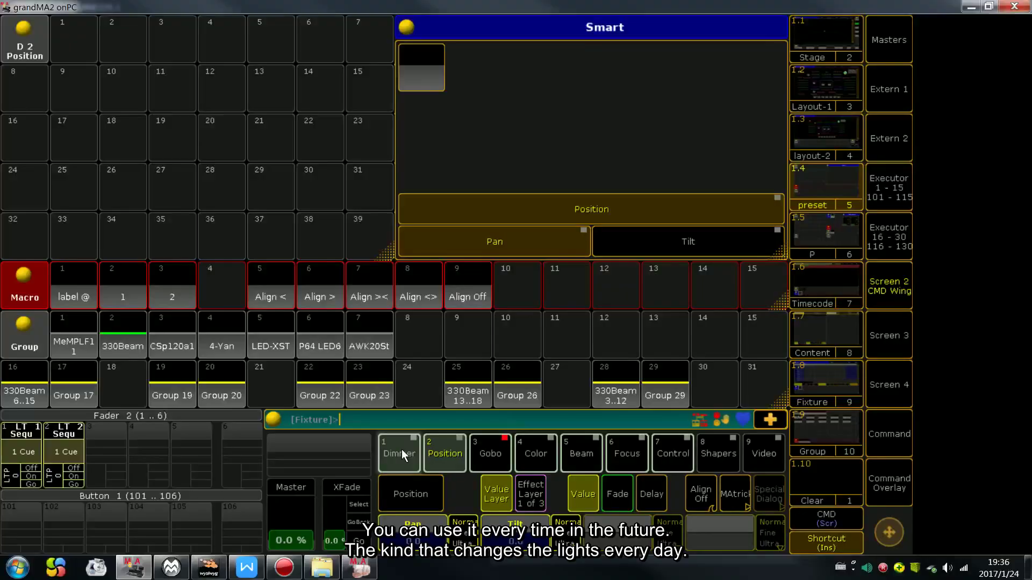
{"action": "left_click", "coordinate": [402, 449]}
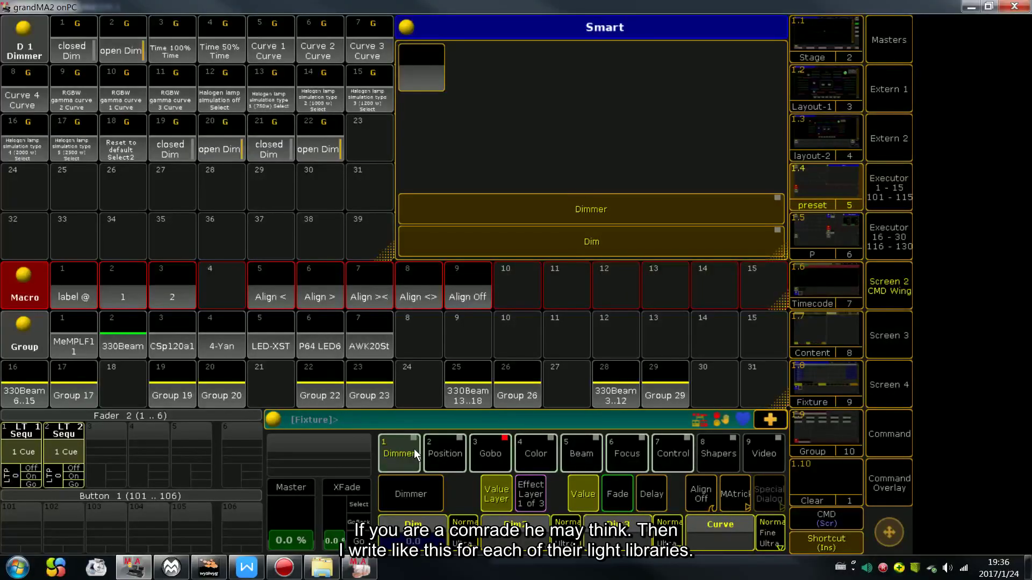
{"action": "left_click", "coordinate": [441, 455]}
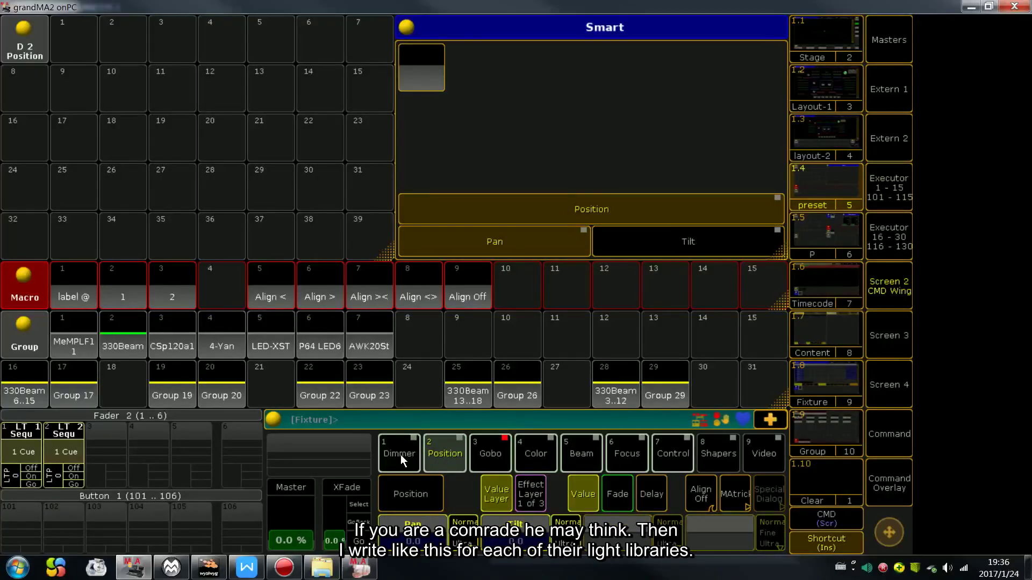
{"action": "left_click", "coordinate": [401, 454]}
{"action": "left_click", "coordinate": [437, 454]}
{"action": "left_click", "coordinate": [491, 453]}
{"action": "left_click", "coordinate": [536, 452]}
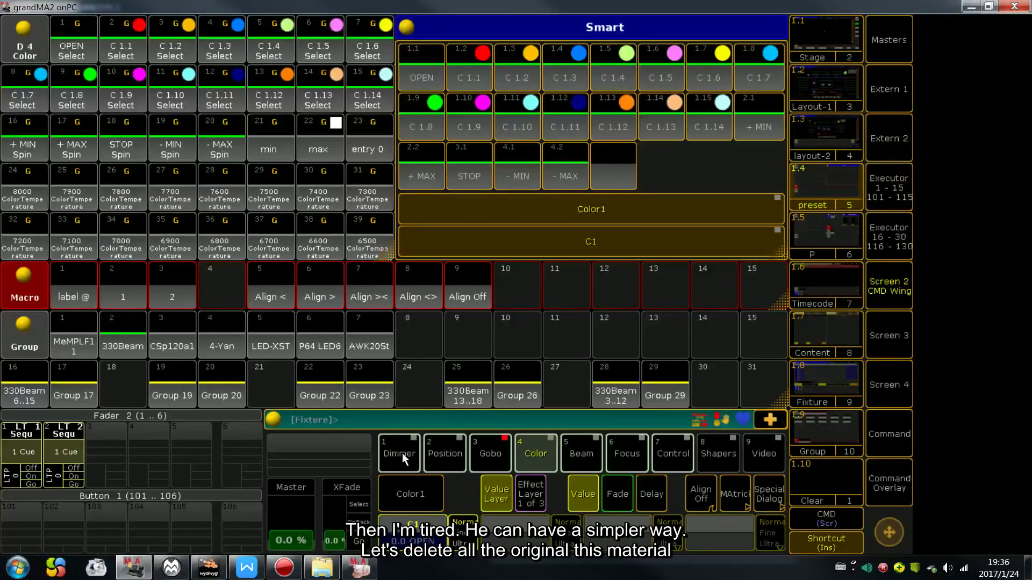
{"action": "left_click", "coordinate": [402, 453]}
{"action": "left_click", "coordinate": [447, 455]}
{"action": "left_click", "coordinate": [402, 454]}
{"action": "left_click", "coordinate": [447, 455]}
{"action": "left_click", "coordinate": [482, 456]}
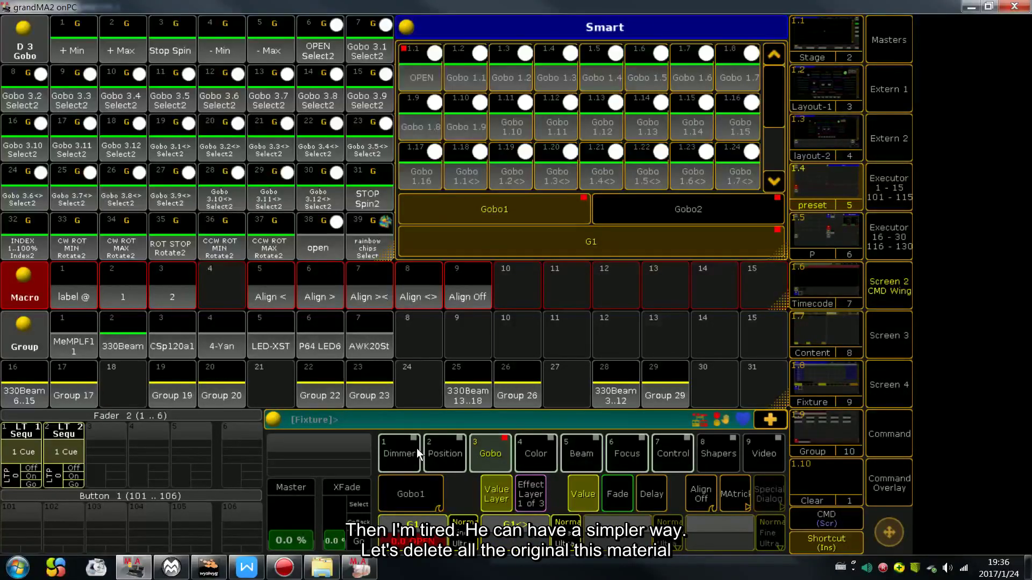
{"action": "left_click", "coordinate": [417, 448]}
{"action": "left_click", "coordinate": [482, 454]}
{"action": "left_click", "coordinate": [533, 455]}
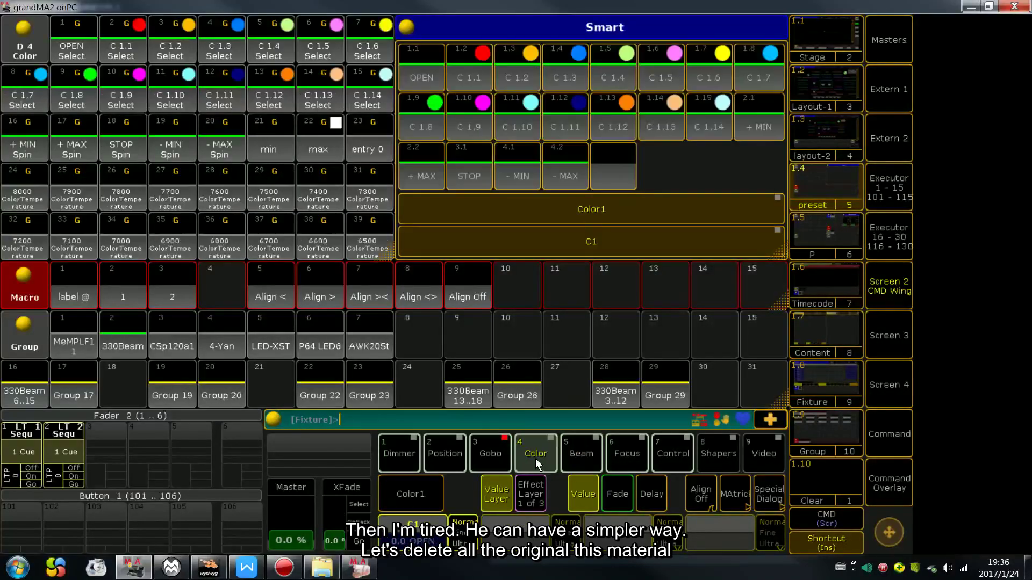
{"action": "left_click", "coordinate": [491, 453]}
{"action": "left_click", "coordinate": [399, 453]}
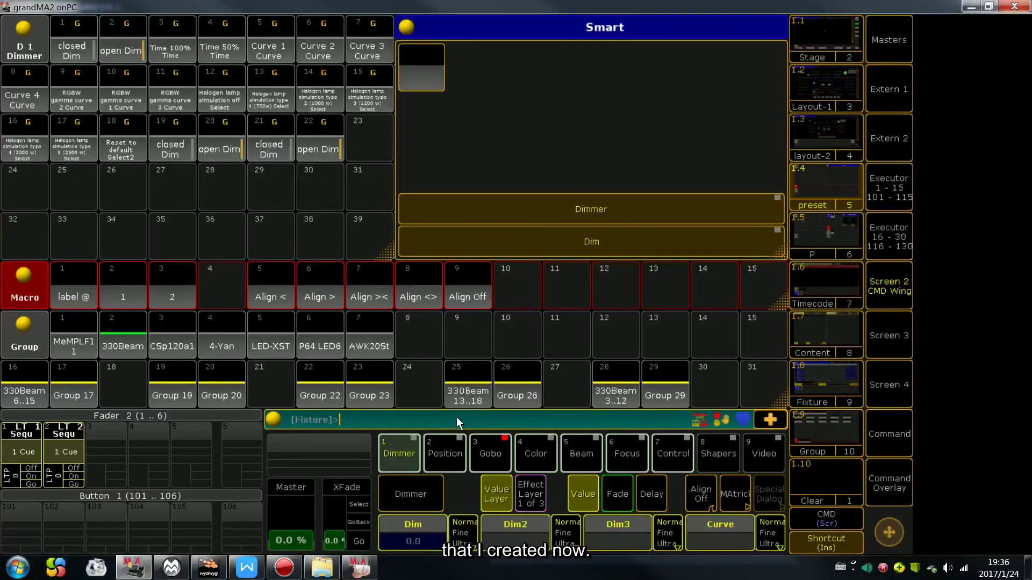
Delete all presets of types 1 to 8 with Delete Preset 1.1 Thru + 2.1 Thru through 8.1 Thru, then check the emptied pools
{"action": "key", "text": "Delete"}
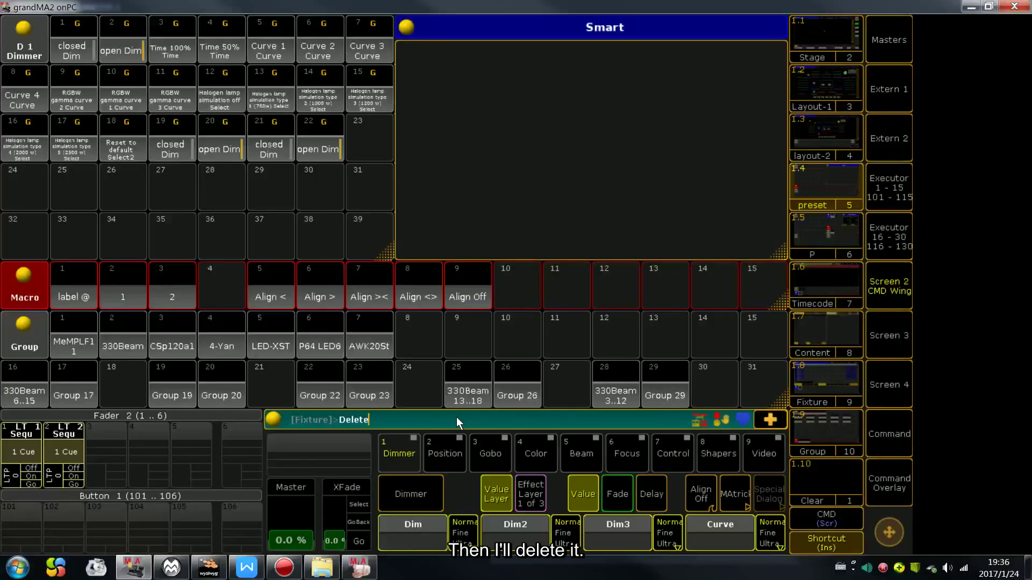
{"action": "type", "text": "p1."}
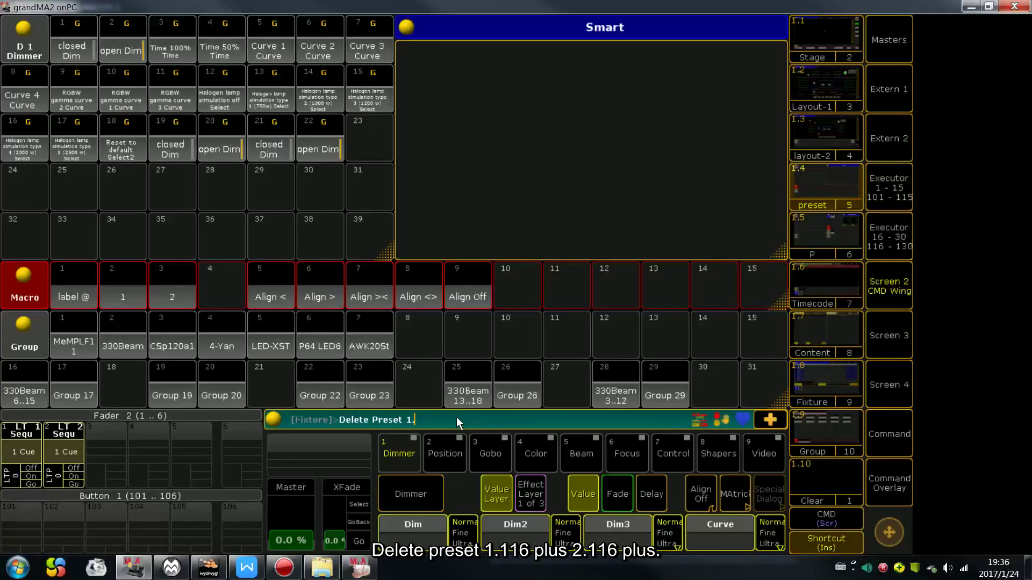
{"action": "type", "text": "1 Thru +"}
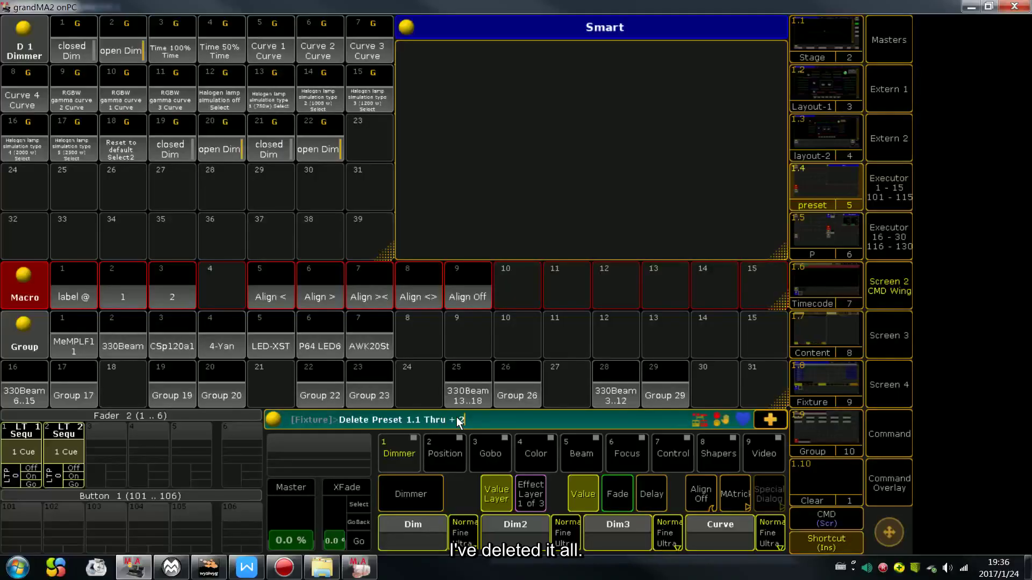
{"action": "type", "text": "2.1t+3.1t+"}
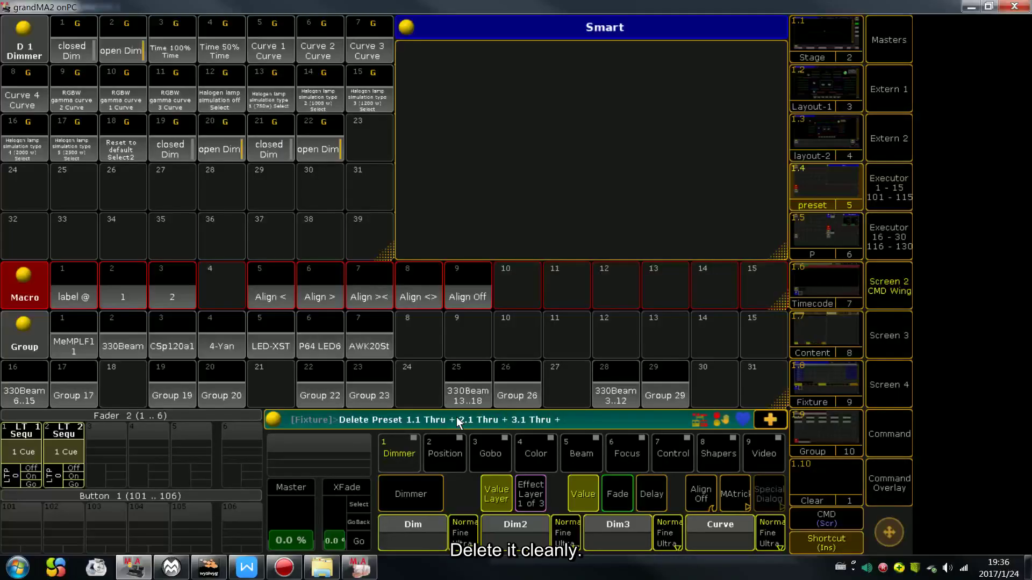
{"action": "type", "text": "4.1t+5."}
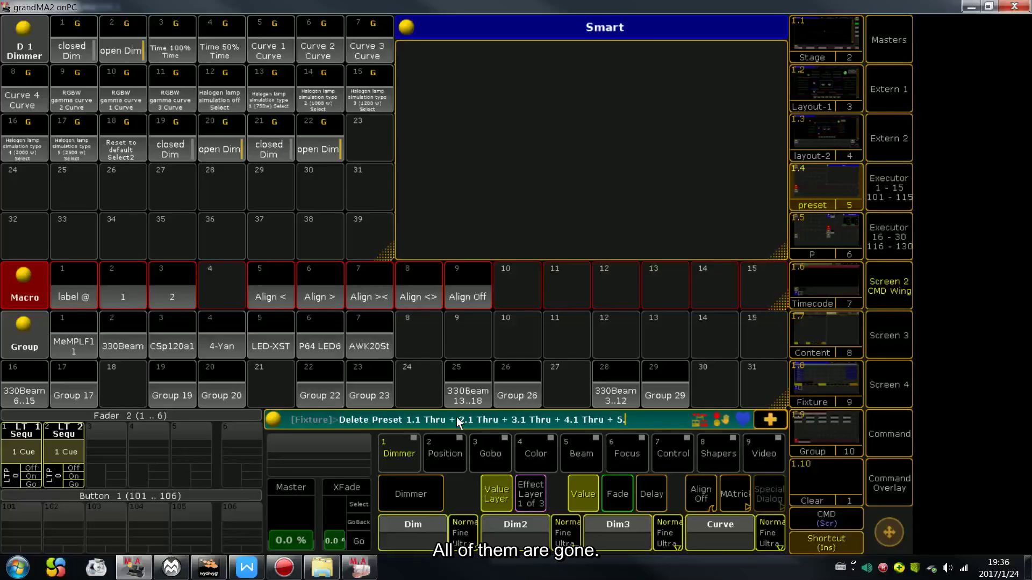
{"action": "type", "text": "1t+6.1t"}
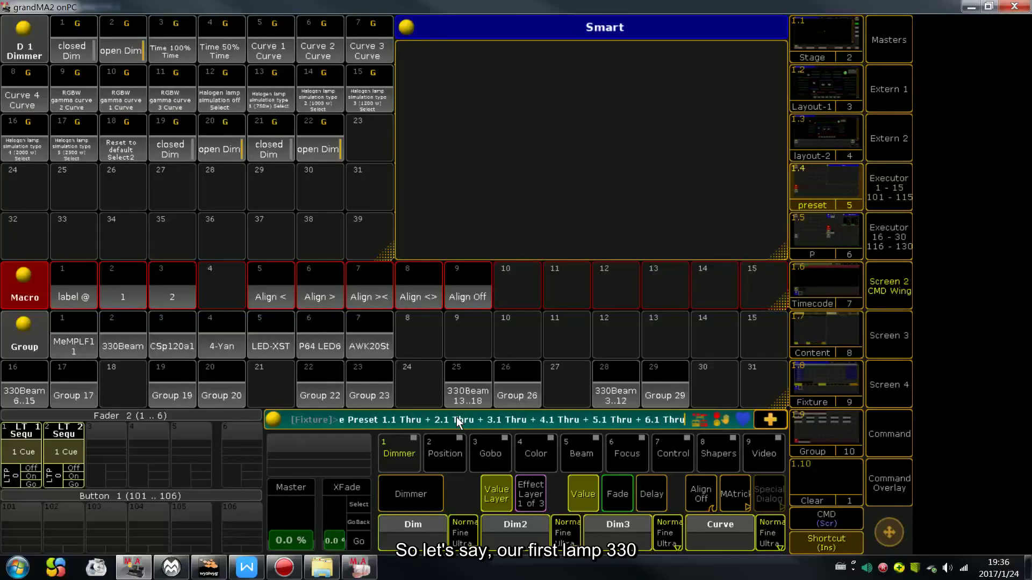
{"action": "type", "text": "+7.1t+8"}
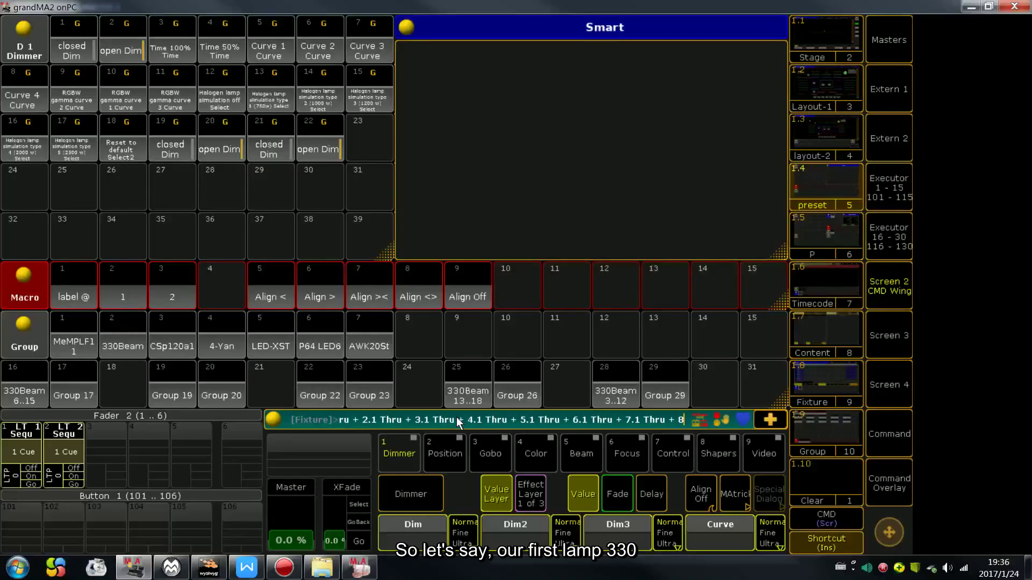
{"action": "type", "text": ".1t"}
{"action": "key", "text": "Return"}
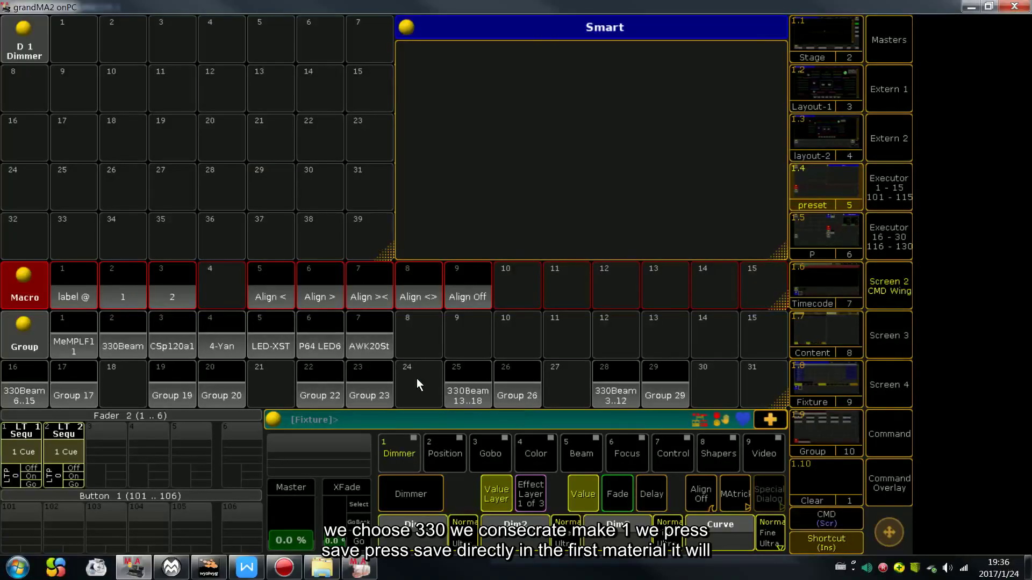
{"action": "left_click_drag", "start_coordinate": [456, 457], "coordinate": [719, 454]}
{"action": "left_click", "coordinate": [397, 456]}
Select the 330Beam group, set its Dim value to 100 and store it as Dimmer preset 1
{"action": "left_click", "coordinate": [130, 339]}
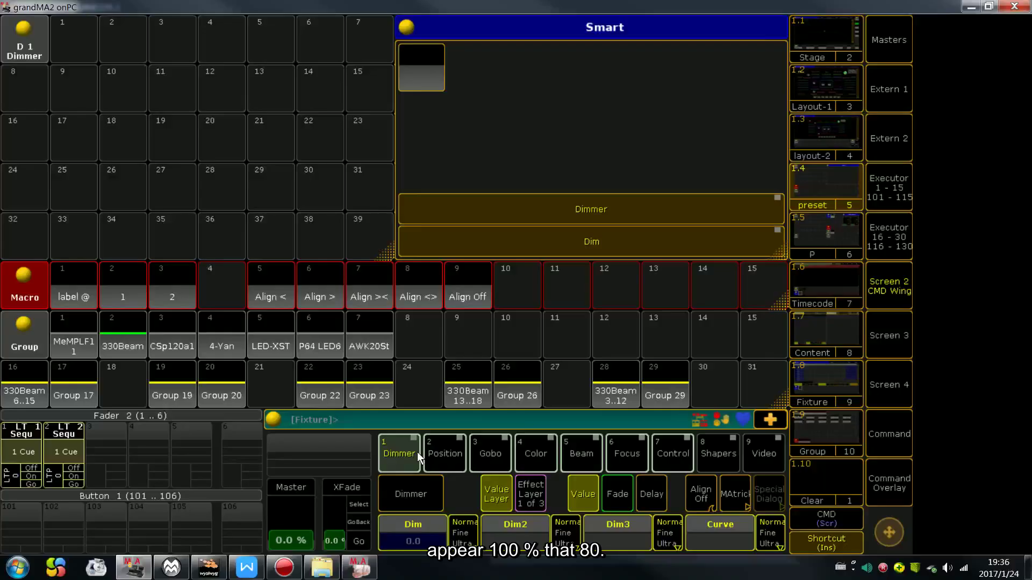
{"action": "key", "text": "BackSpace"}
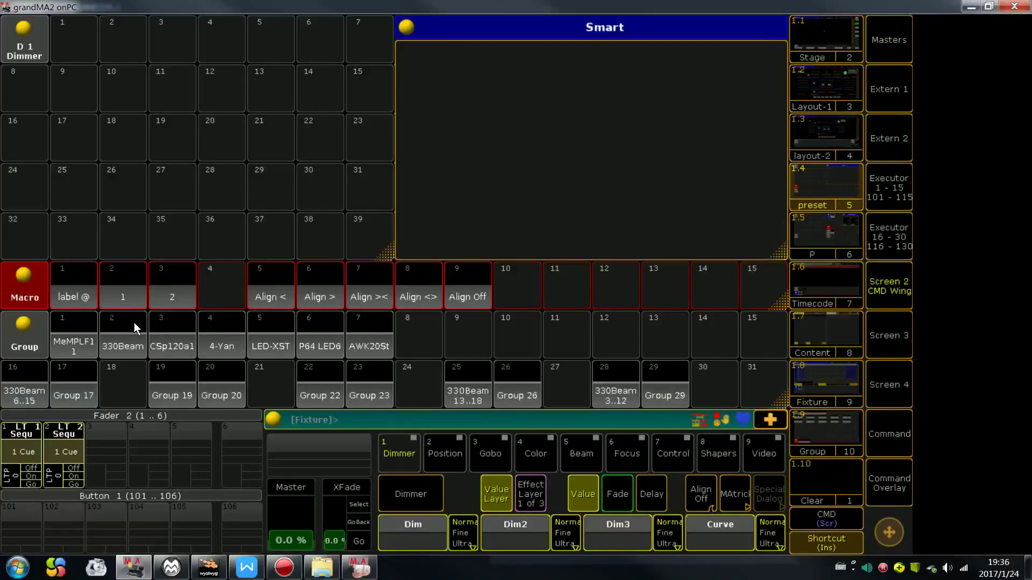
{"action": "left_click", "coordinate": [134, 340]}
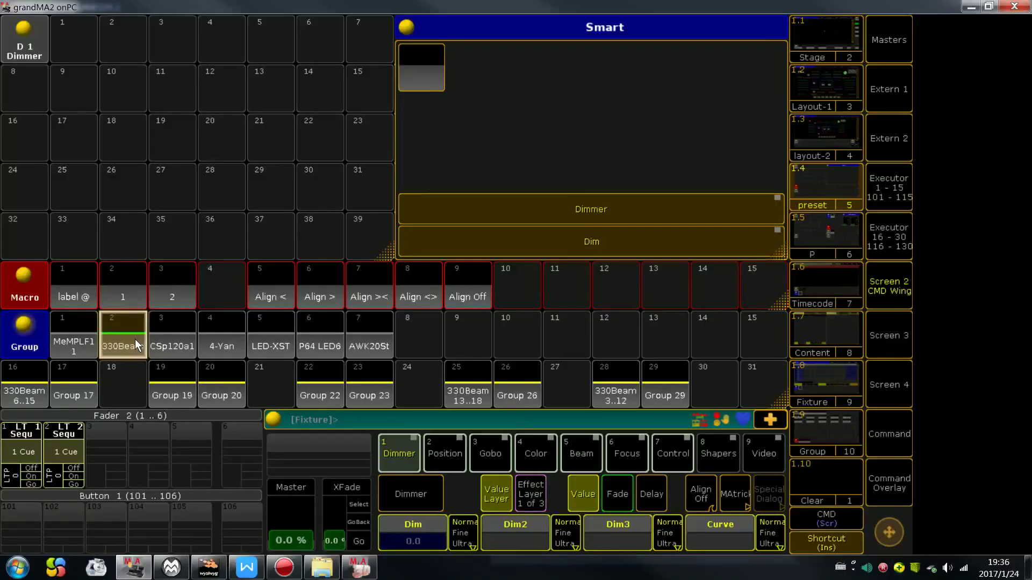
{"action": "left_click", "coordinate": [442, 540]}
{"action": "left_click", "coordinate": [195, 281]}
{"action": "left_click", "coordinate": [191, 306]}
{"action": "left_click", "coordinate": [192, 306]}
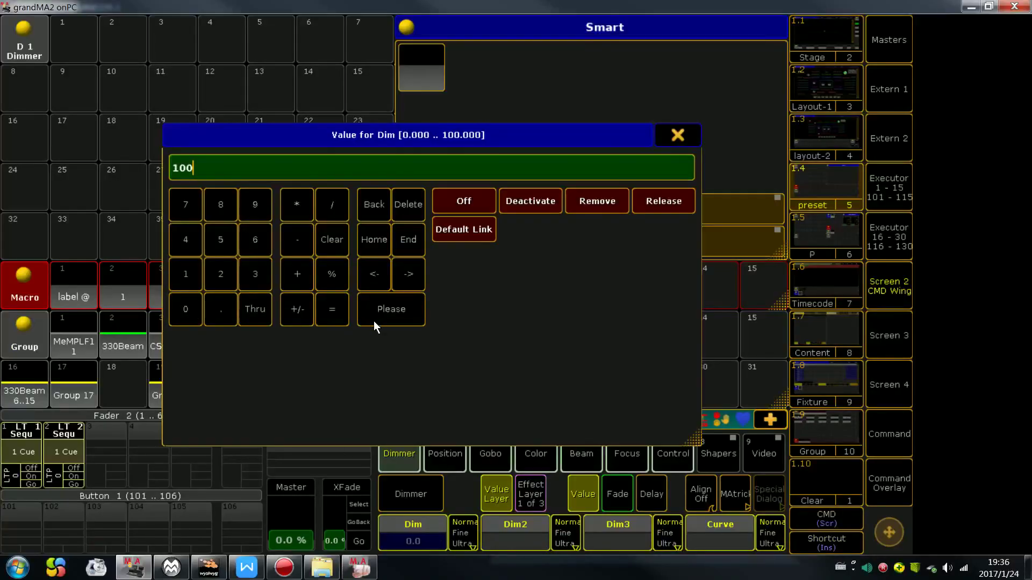
{"action": "left_click", "coordinate": [374, 321]}
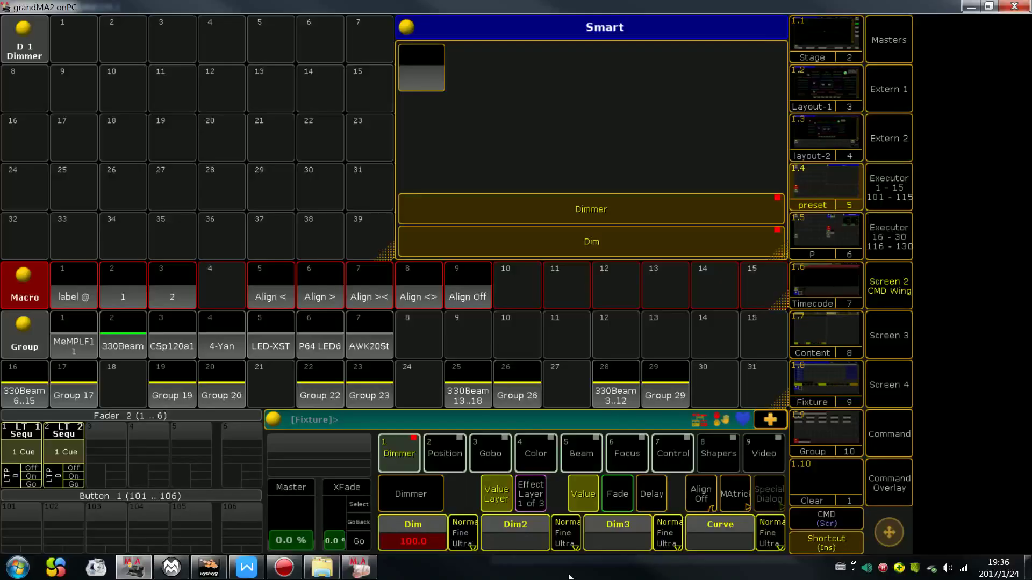
{"action": "key", "text": "s"}
{"action": "left_click", "coordinate": [80, 58]}
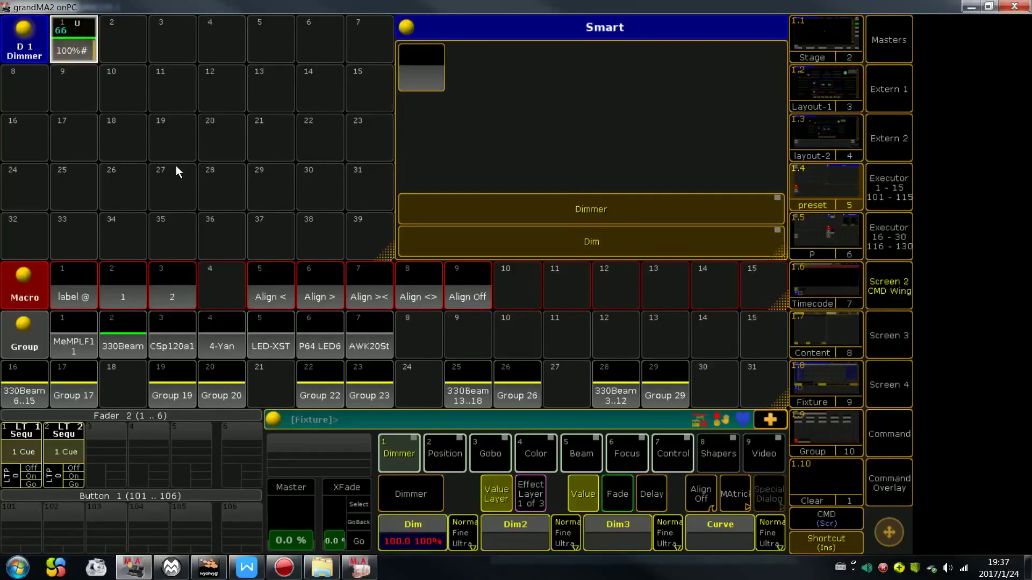
Set the 330Beam group's Dim value to 80 and store it as Dimmer preset 2
{"action": "left_click", "coordinate": [413, 524]}
{"action": "left_click", "coordinate": [215, 209]}
{"action": "left_click", "coordinate": [186, 309]}
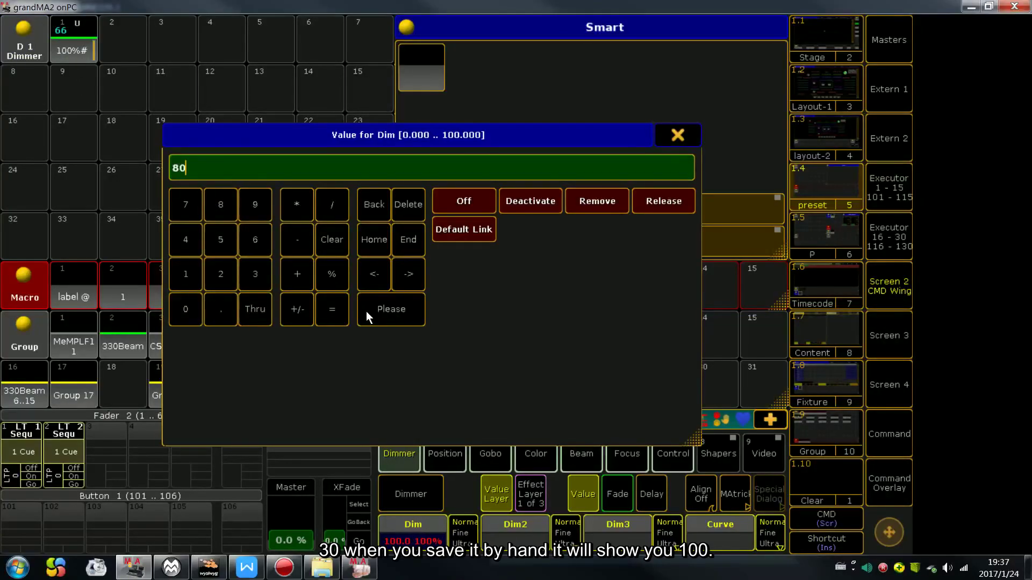
{"action": "left_click", "coordinate": [376, 310]}
{"action": "key", "text": "s"}
{"action": "left_click", "coordinate": [146, 60]}
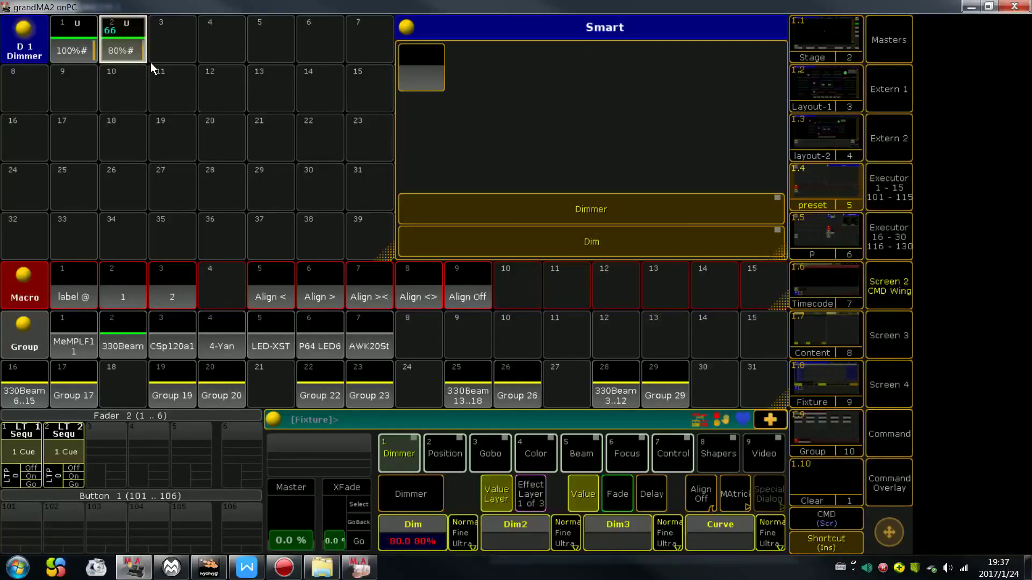
Set the 330Beam group's Dim value to 60 and store it as Dimmer preset 3
{"action": "left_click", "coordinate": [413, 529]}
{"action": "type", "text": "60"}
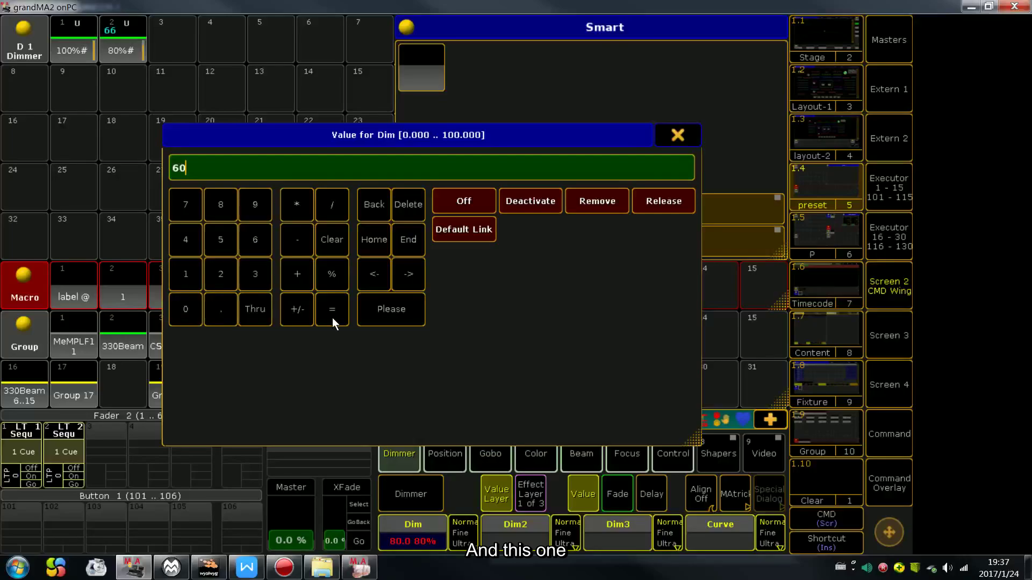
{"action": "key", "text": "Return"}
{"action": "key", "text": "s"}
{"action": "left_click", "coordinate": [187, 53]}
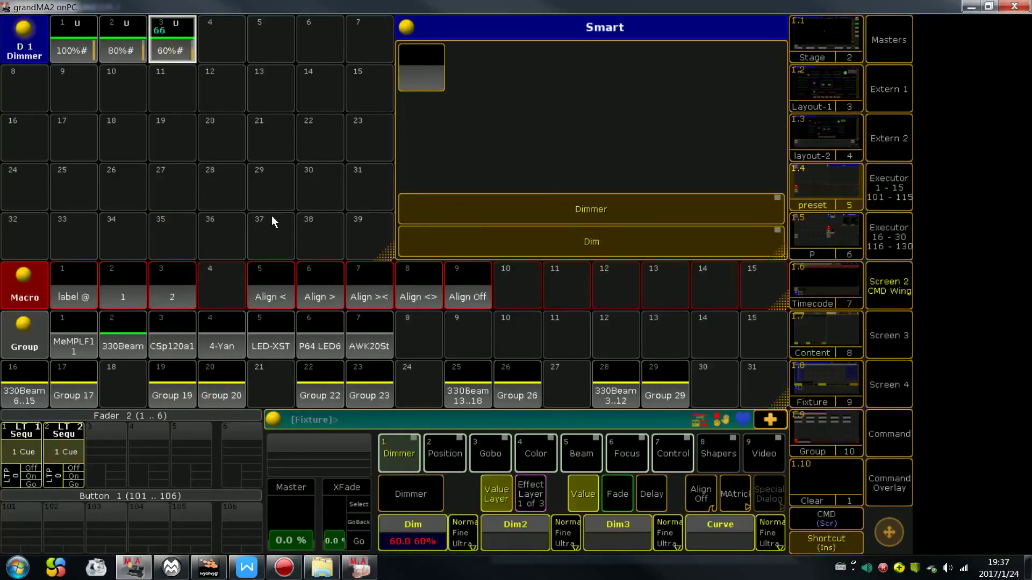
Set the 330Beam group's Dim value to 50 and store it as Dimmer preset 4
{"action": "left_click", "coordinate": [408, 527]}
{"action": "left_click", "coordinate": [230, 243]}
{"action": "left_click", "coordinate": [196, 318]}
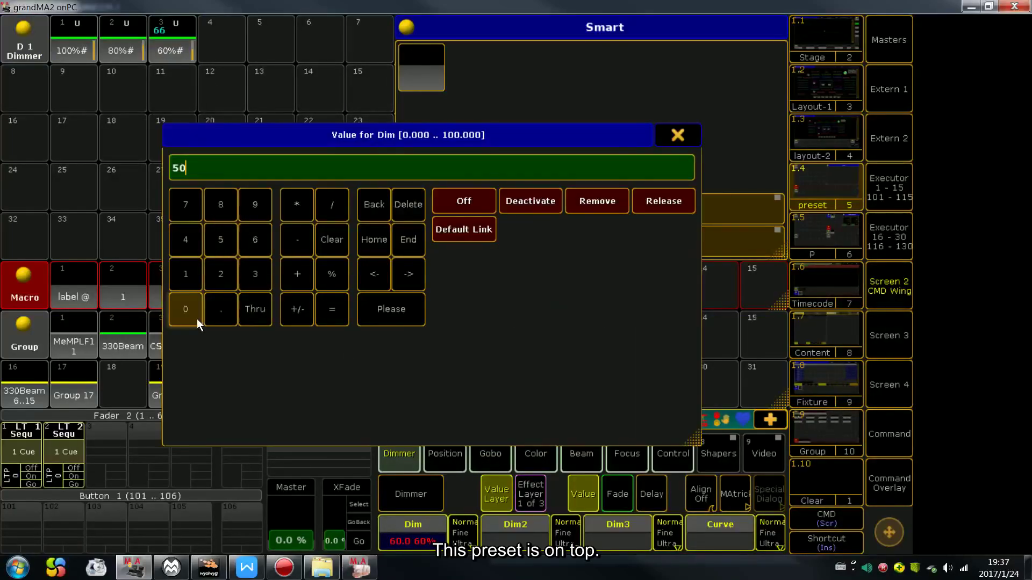
{"action": "left_click", "coordinate": [396, 321]}
{"action": "key", "text": "s"}
{"action": "left_click", "coordinate": [229, 58]}
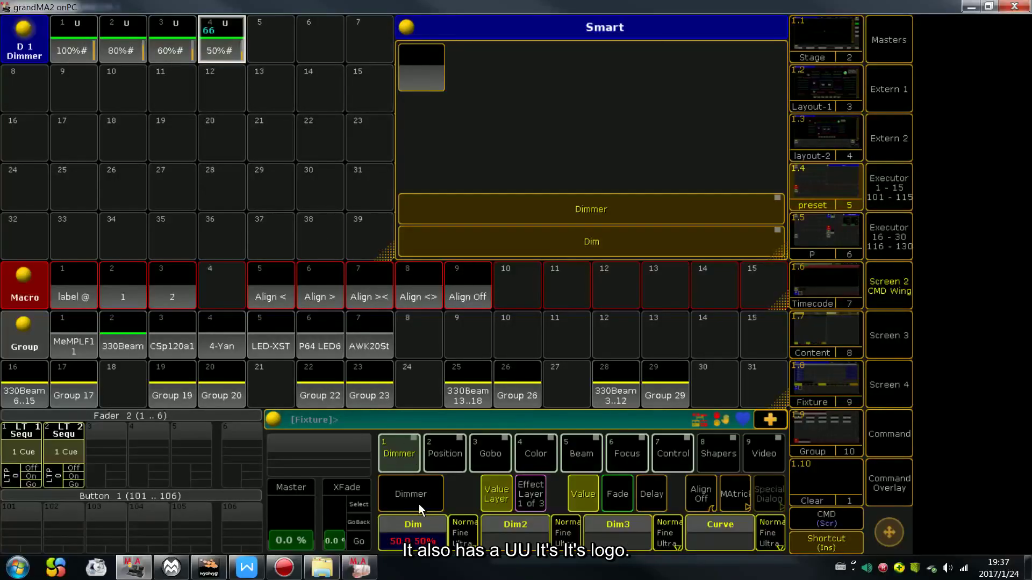
Set the 330Beam group's Dim value to 30 and store it as Dimmer preset 5
{"action": "left_click", "coordinate": [411, 527]}
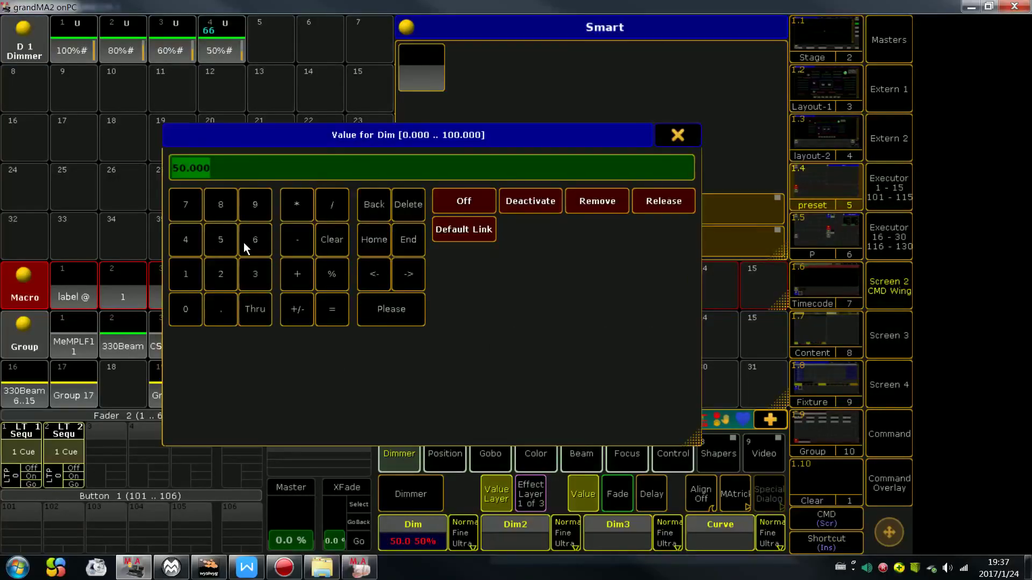
{"action": "left_click", "coordinate": [255, 274]}
{"action": "left_click", "coordinate": [186, 309]}
{"action": "left_click", "coordinate": [392, 309]}
{"action": "key", "text": "s"}
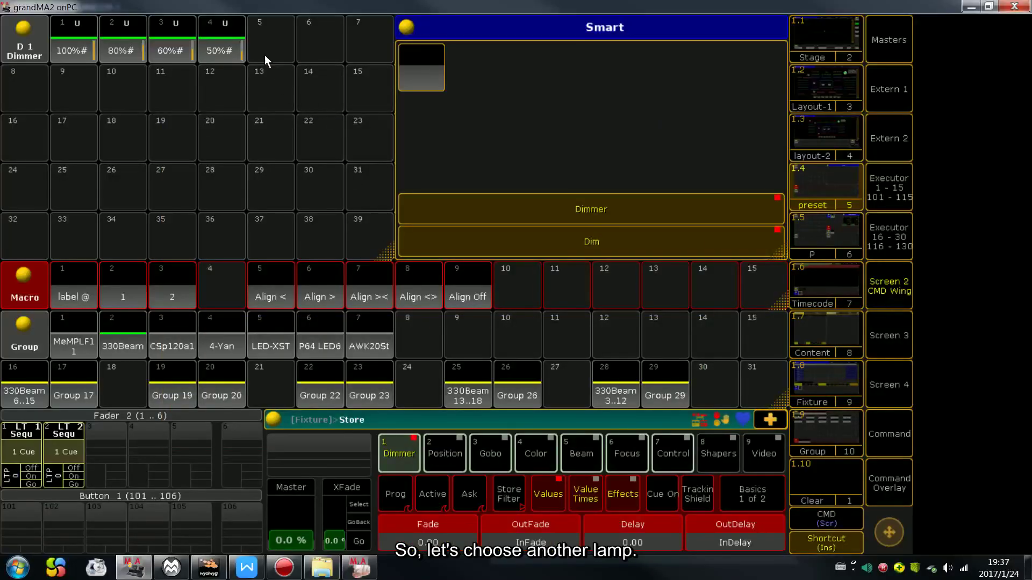
{"action": "left_click", "coordinate": [266, 53]}
Set the 330Beam group's Dim value to 20 and store it as Dimmer preset 6
{"action": "left_click", "coordinate": [411, 527]}
{"action": "left_click", "coordinate": [220, 274]}
{"action": "left_click", "coordinate": [185, 309]}
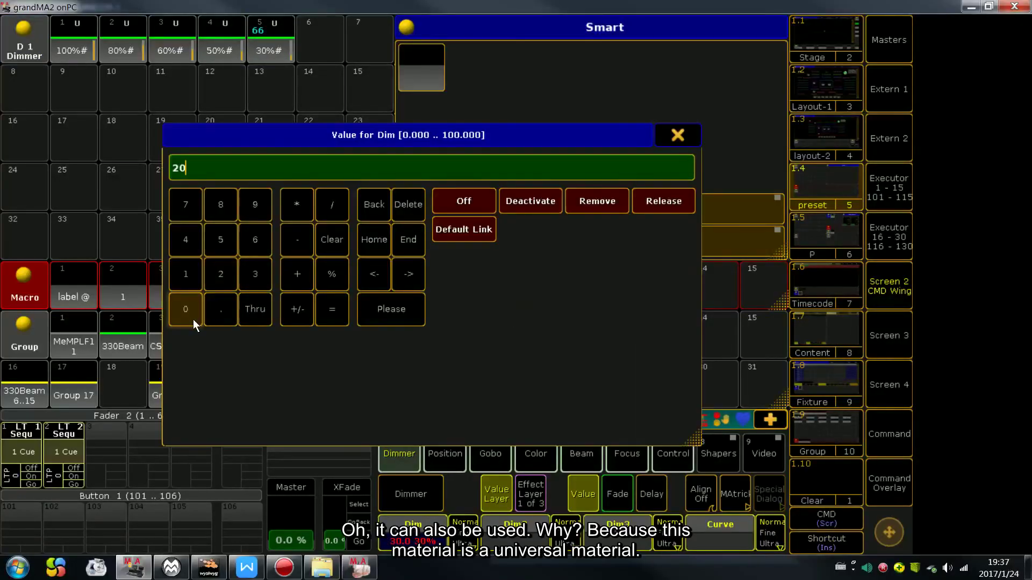
{"action": "left_click", "coordinate": [391, 309]}
{"action": "key", "text": "s"}
{"action": "left_click", "coordinate": [319, 43]}
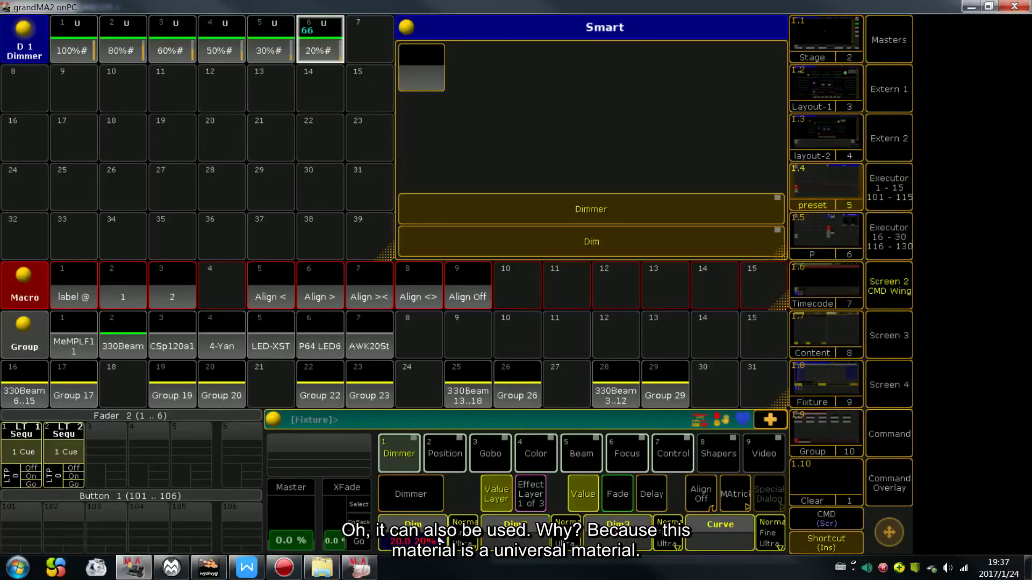
Set the 330Beam group's Dim value to 0, store it as Dimmer preset 7 and clear the programmer
{"action": "left_click", "coordinate": [411, 526]}
{"action": "left_click", "coordinate": [677, 134]}
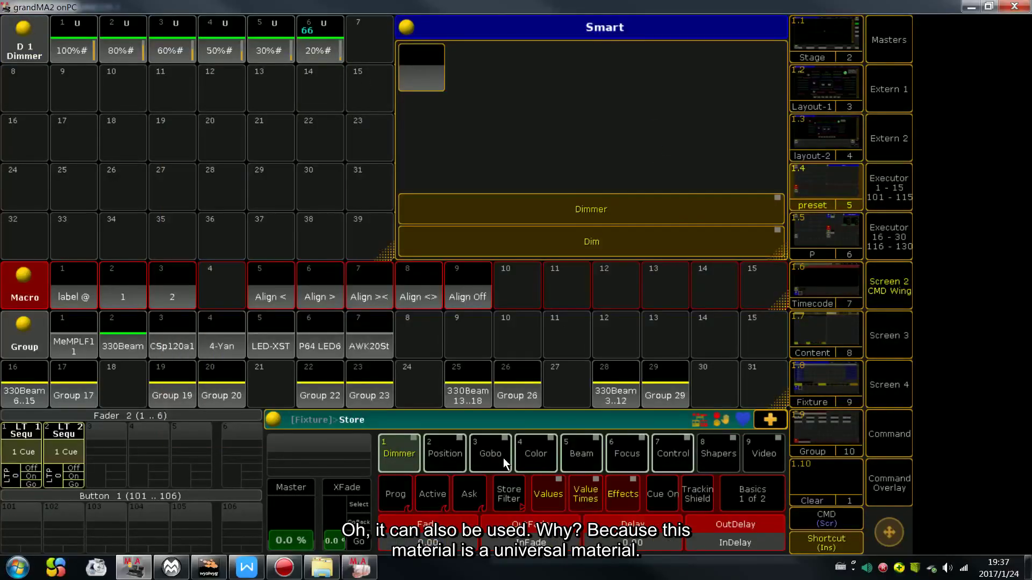
{"action": "left_click", "coordinate": [401, 462]}
{"action": "left_click", "coordinate": [418, 538]}
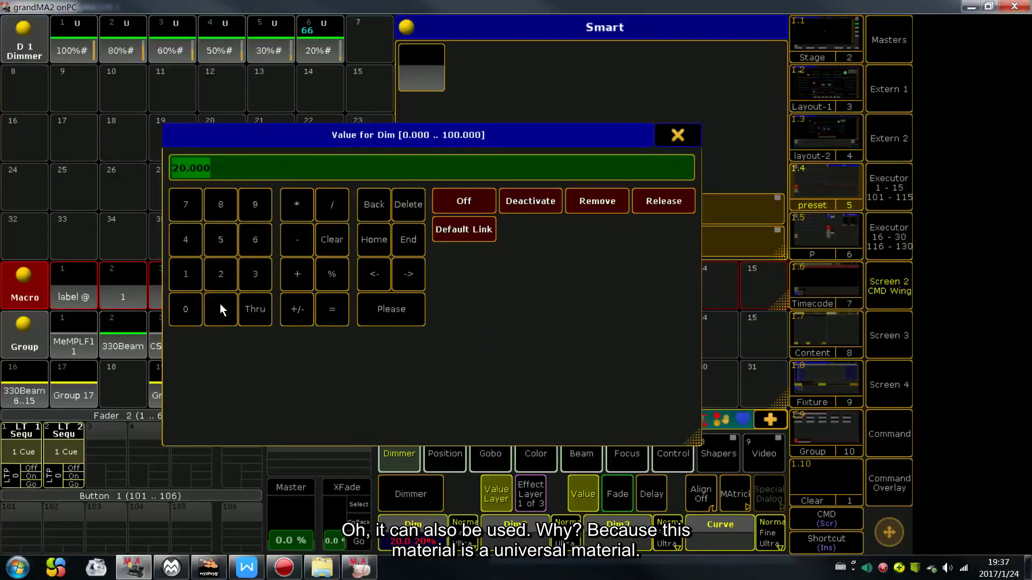
{"action": "left_click", "coordinate": [188, 309]}
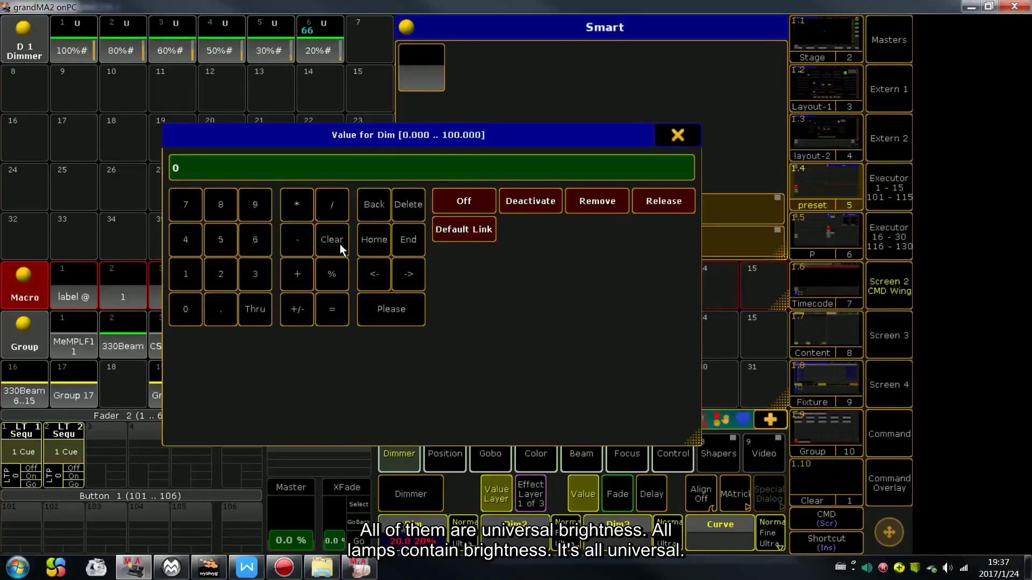
{"action": "left_click", "coordinate": [395, 322]}
{"action": "key", "text": "s"}
{"action": "left_click", "coordinate": [369, 39]}
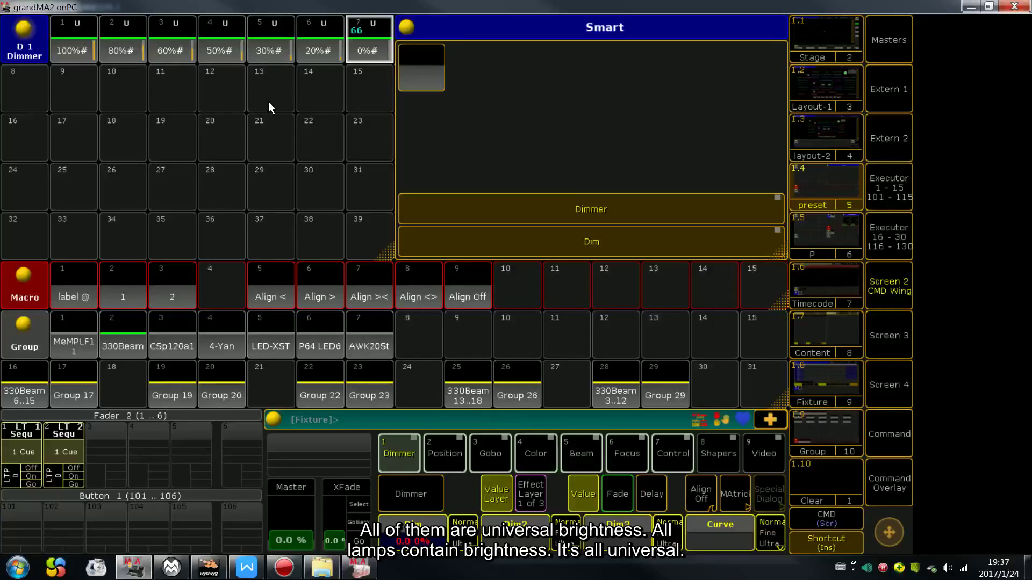
{"action": "left_click", "coordinate": [284, 121]}
{"action": "key", "text": "c"}
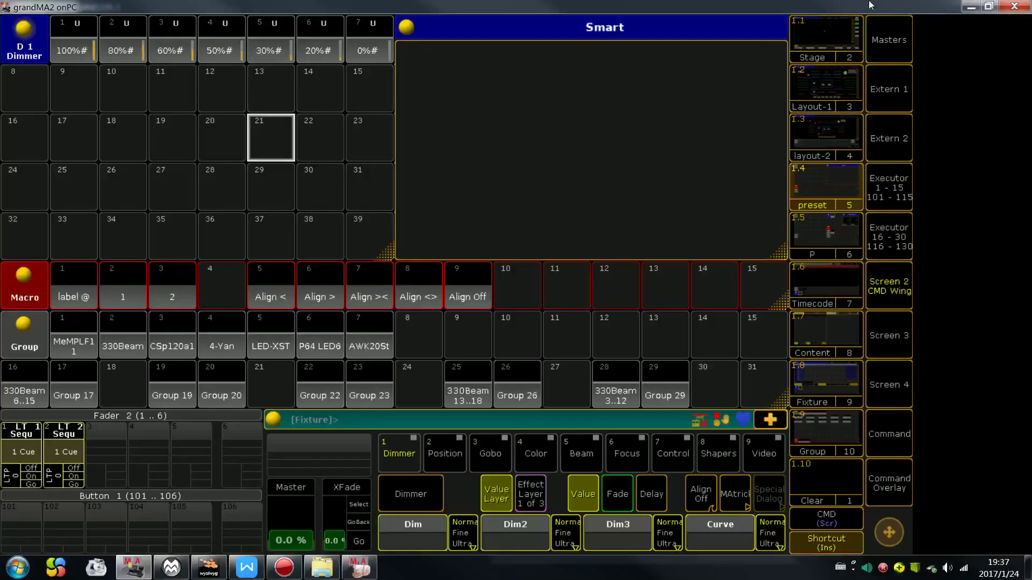
Try the 80% and 100% Dimmer presets on the CSp120a1 group with the wysiwyg view alongside, and clear the programmer
{"action": "left_click", "coordinate": [988, 6]}
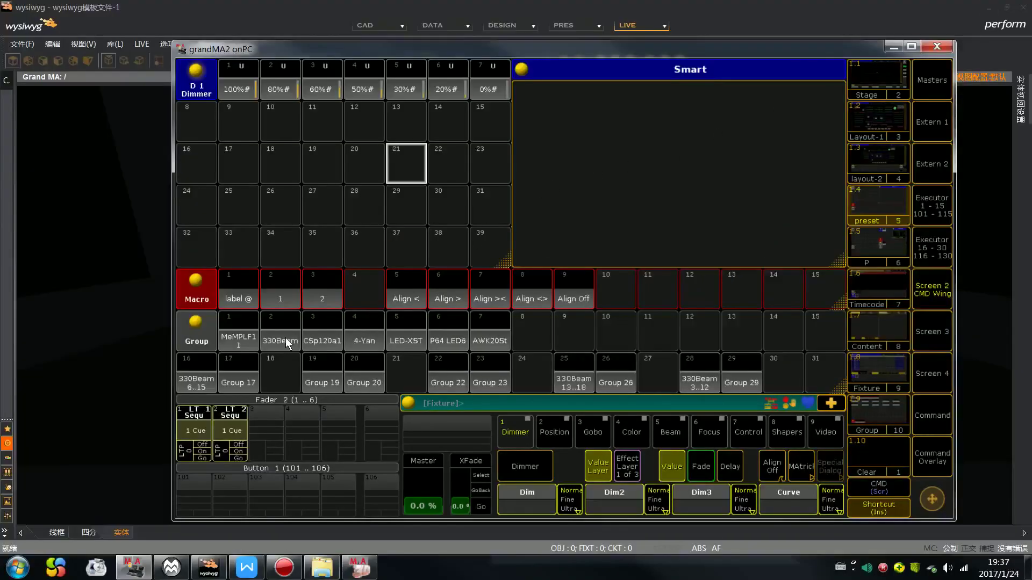
{"action": "left_click", "coordinate": [329, 337]}
{"action": "left_click_drag", "start_coordinate": [426, 52], "coordinate": [633, 74]}
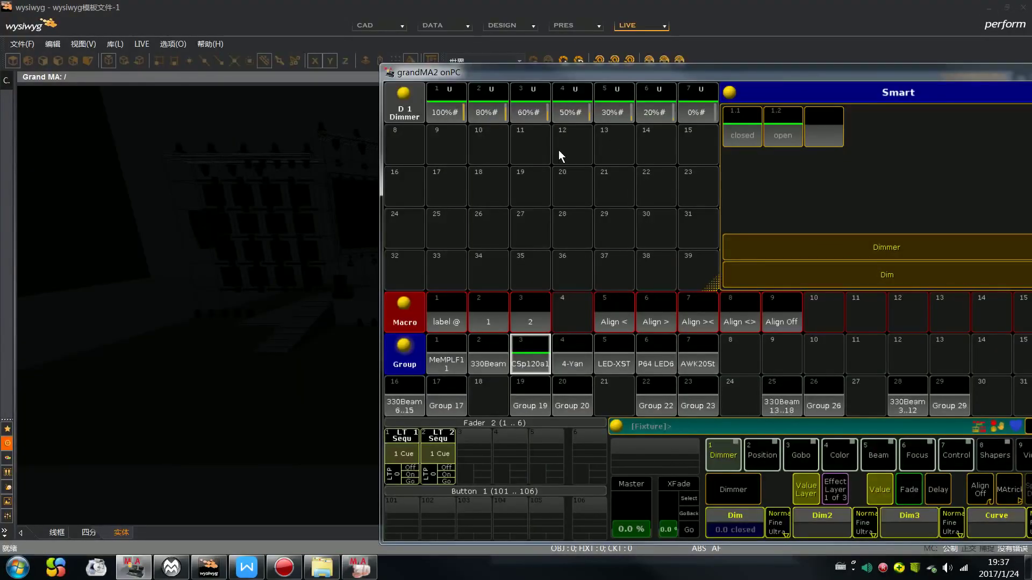
{"action": "left_click", "coordinate": [487, 112]}
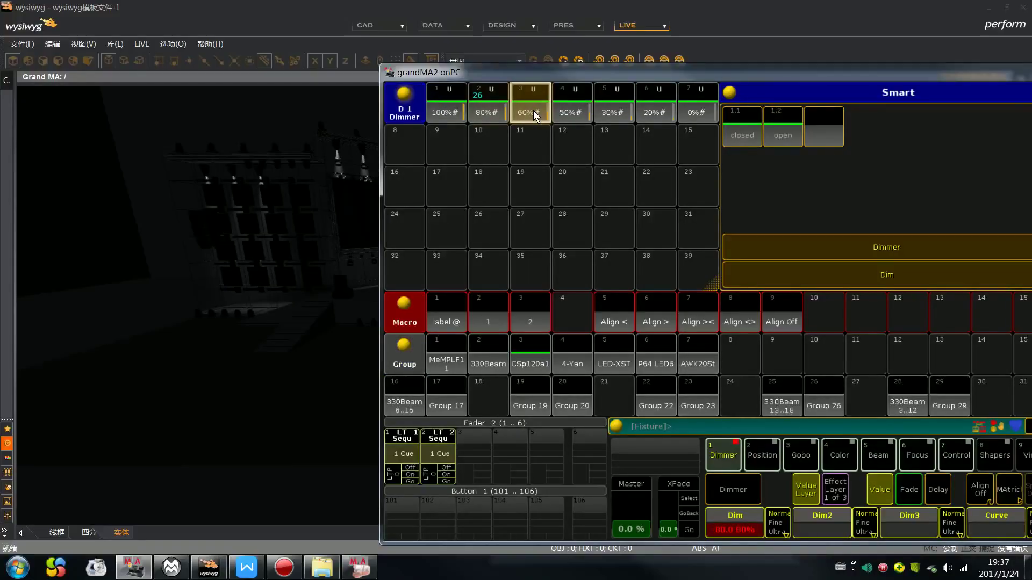
{"action": "left_click", "coordinate": [437, 110]}
{"action": "left_click_drag", "start_coordinate": [518, 73], "coordinate": [312, 55]}
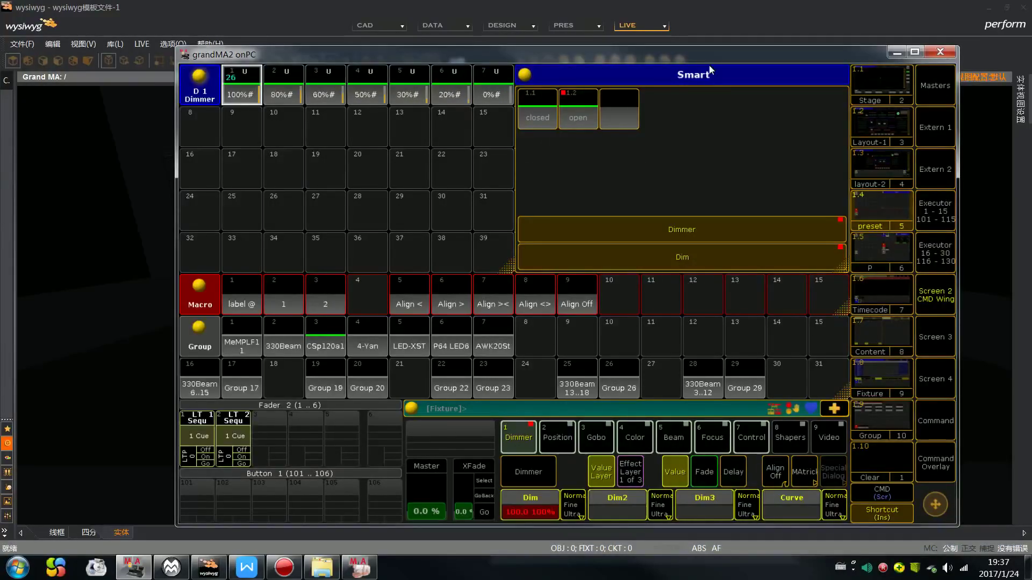
{"action": "left_click", "coordinate": [914, 51]}
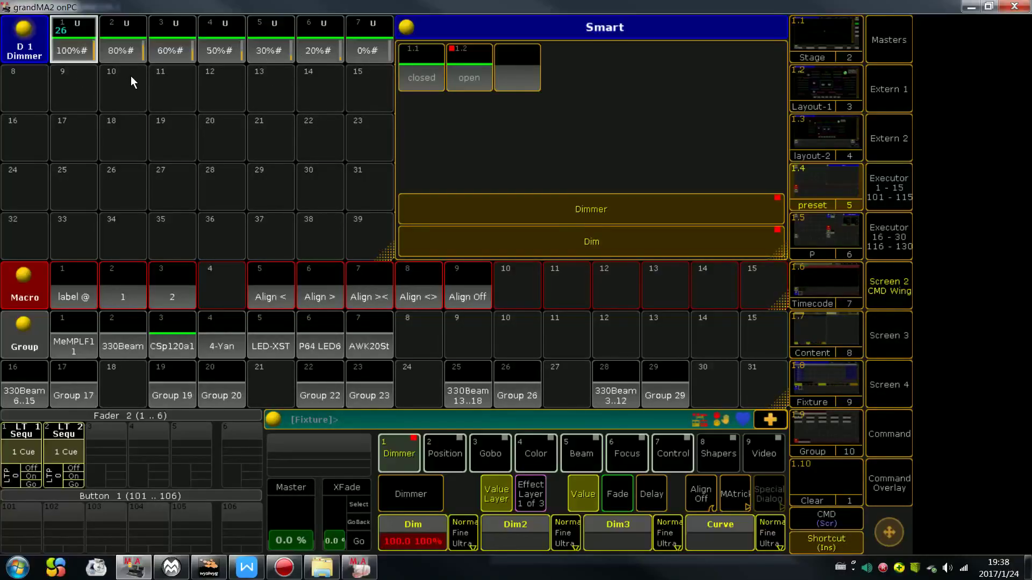
{"action": "key", "text": "End"}
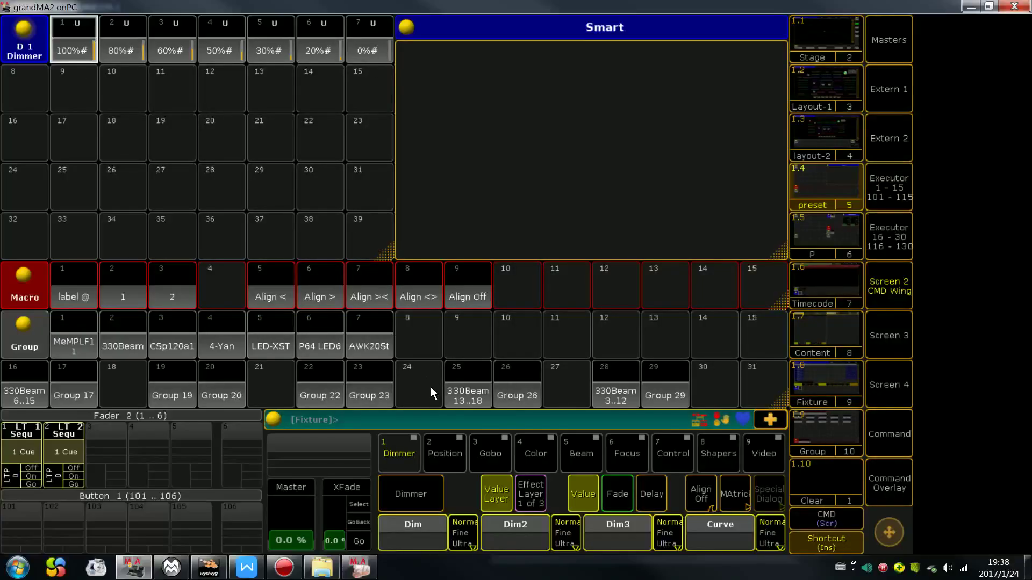
Change the preset type to Position and open the Layout-1 view with no group selected
{"action": "left_click", "coordinate": [445, 453]}
{"action": "left_click", "coordinate": [122, 344]}
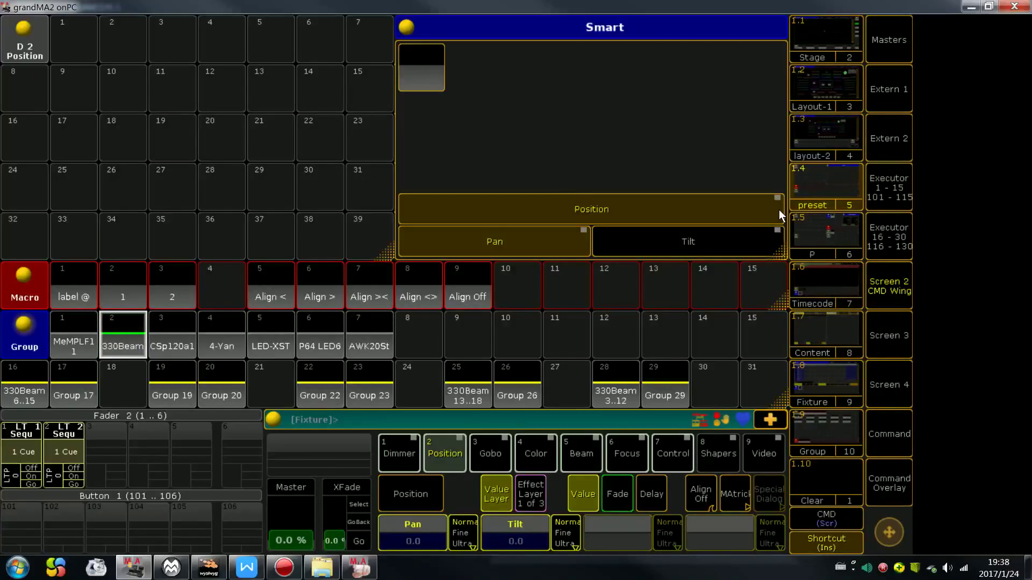
{"action": "key", "text": "End"}
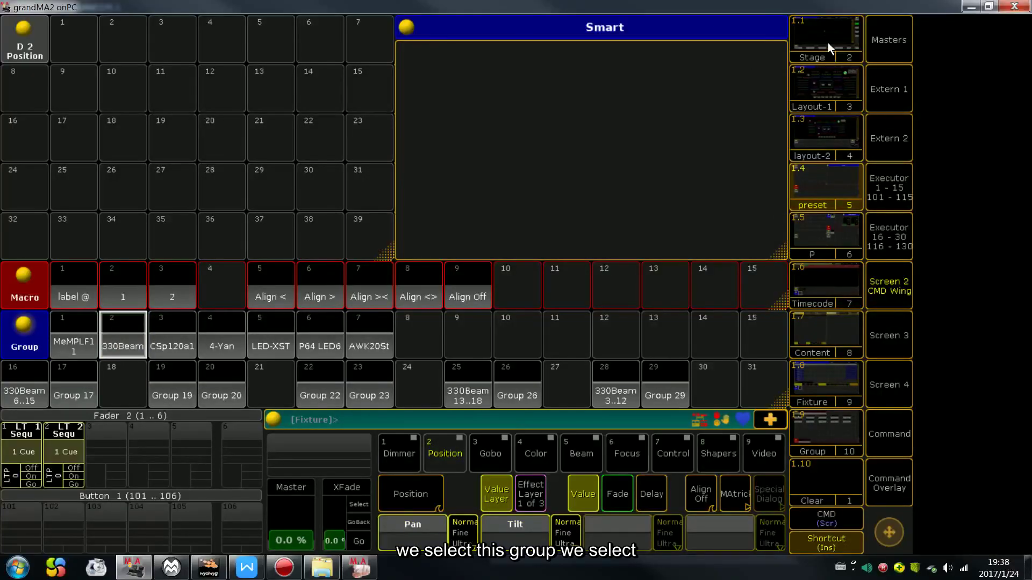
{"action": "left_click", "coordinate": [988, 6]}
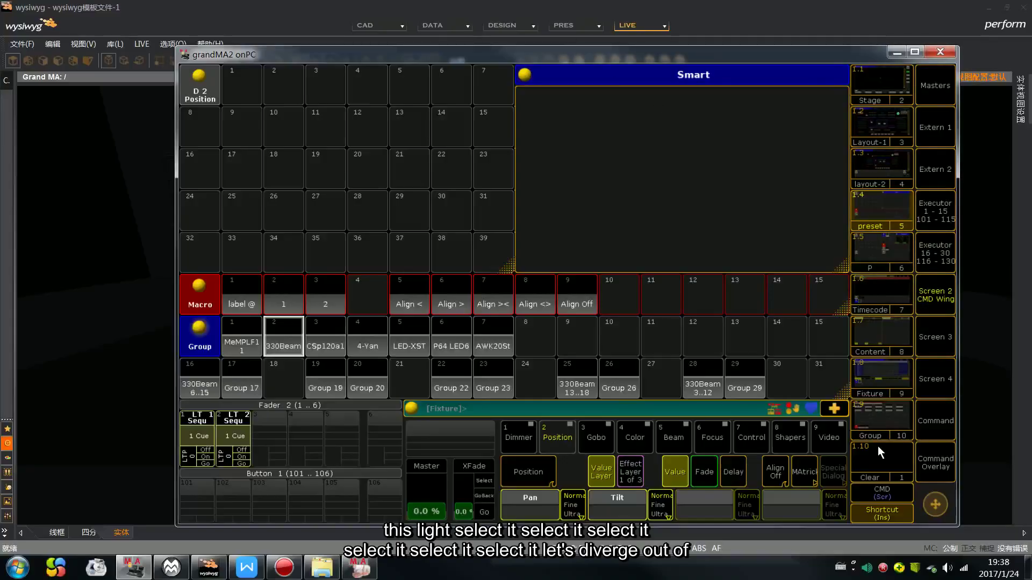
{"action": "left_click", "coordinate": [881, 113]}
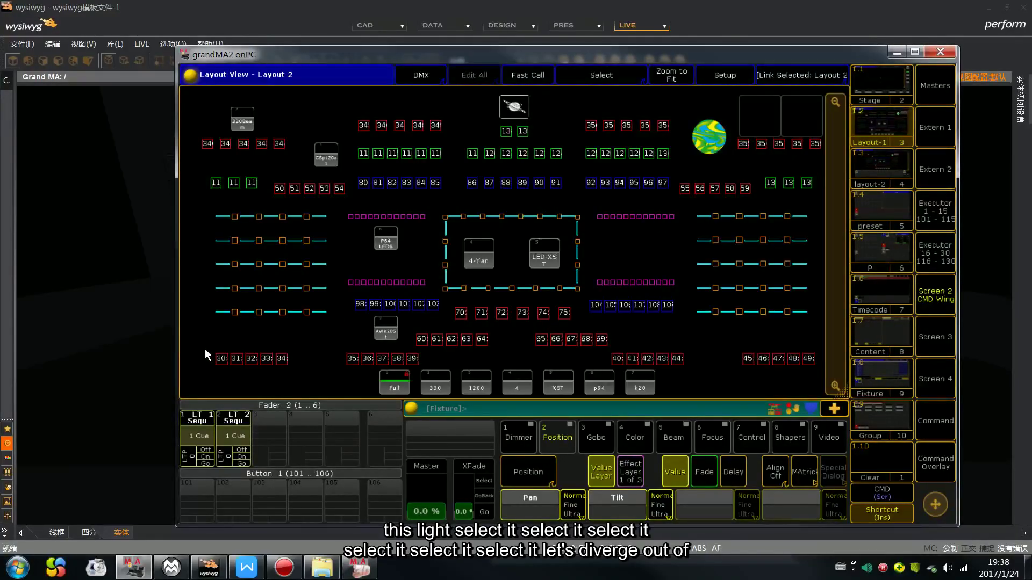
Select fixtures 30 to 49 and 60 to 69 in the layout and bring them to full intensity
{"action": "left_click_drag", "start_coordinate": [204, 349], "coordinate": [496, 340]}
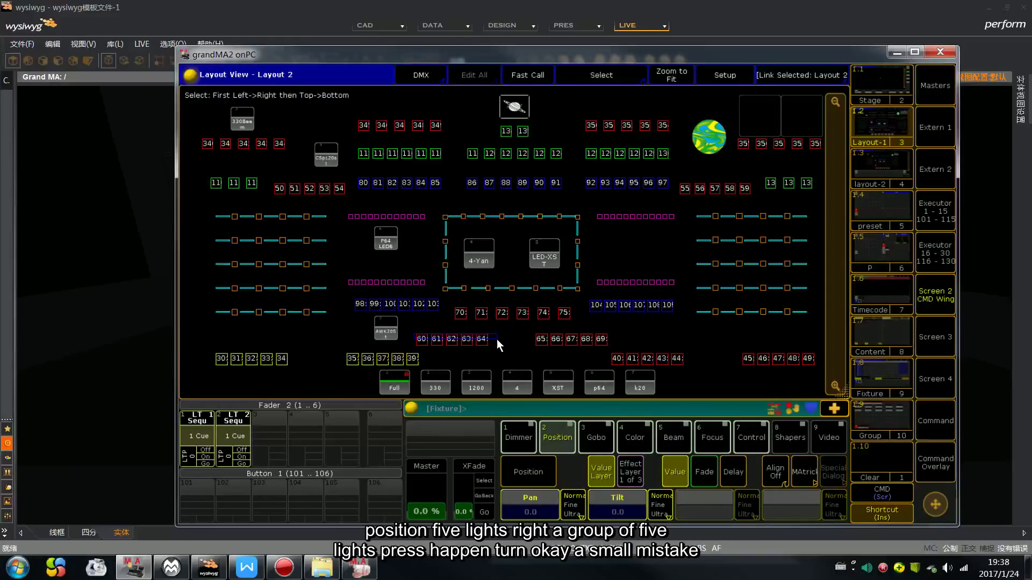
{"action": "left_click_drag", "start_coordinate": [404, 332], "coordinate": [604, 354]}
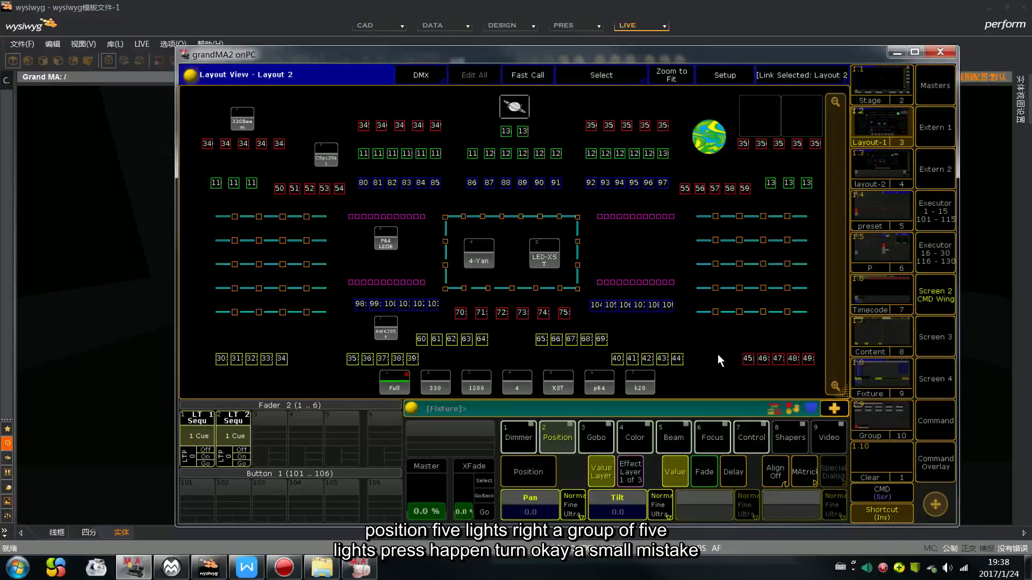
{"action": "left_click_drag", "start_coordinate": [717, 352], "coordinate": [827, 375]}
{"action": "key", "text": "f"}
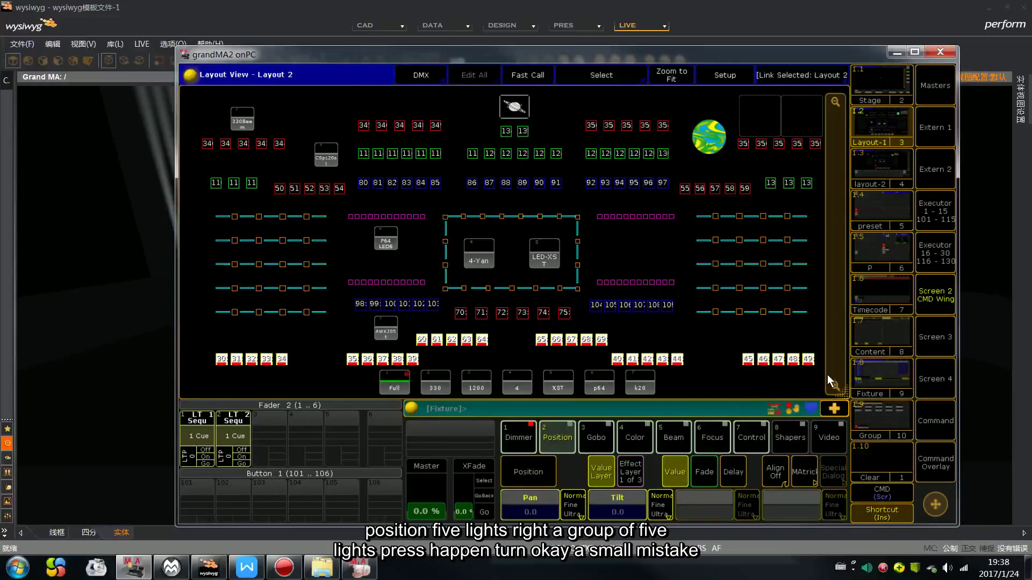
Raise the MAtricks Align Group X value and spread the selected lights' Pan from -35.1 to 35.1 with Align ><
{"action": "left_click_drag", "start_coordinate": [602, 53], "coordinate": [541, 63]}
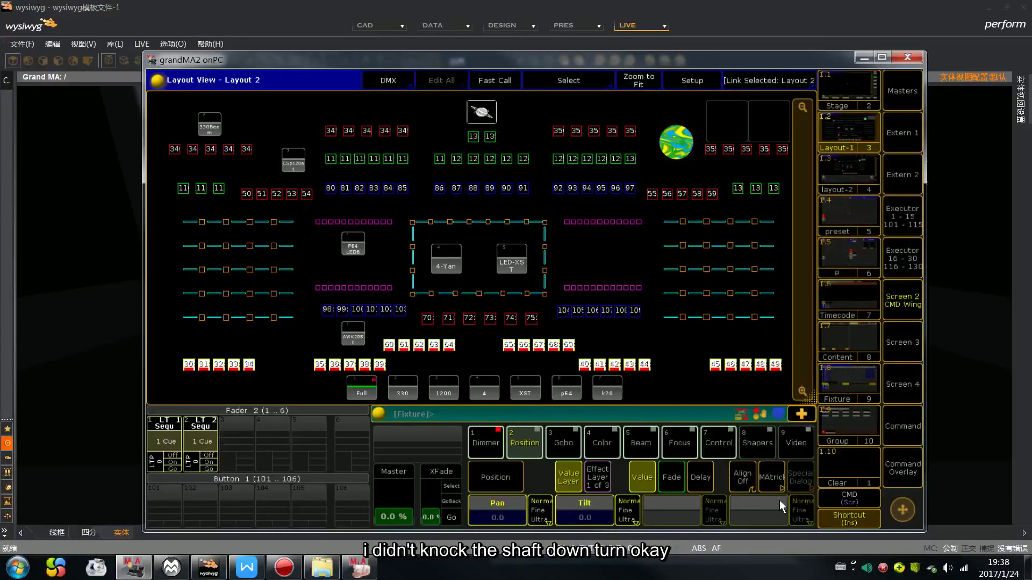
{"action": "left_click", "coordinate": [772, 477]}
{"action": "left_click", "coordinate": [730, 445]}
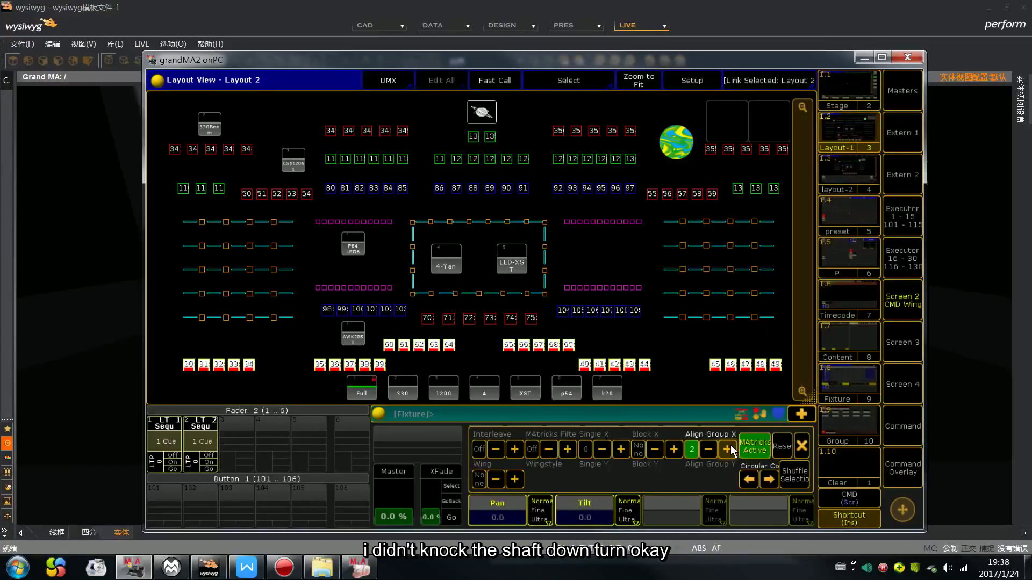
{"action": "left_click", "coordinate": [798, 446]}
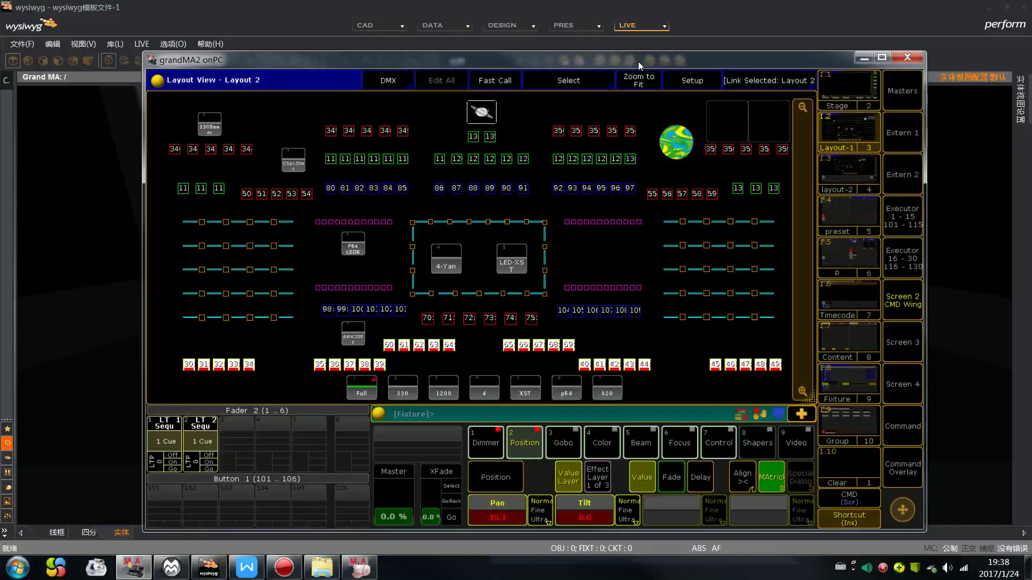
{"action": "left_click_drag", "start_coordinate": [638, 62], "coordinate": [1016, 108]}
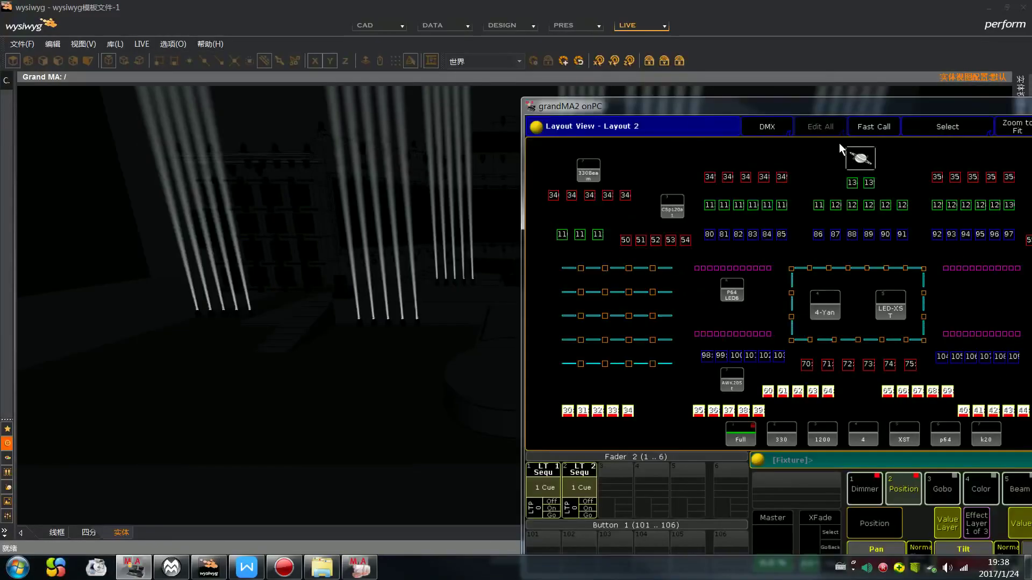
{"action": "left_click_drag", "start_coordinate": [815, 111], "coordinate": [550, 58]}
Reset the Pan spread and adjust Tilt and Pan, with Pan about -37, to form fans of beams in the wysiwyg view
{"action": "left_click", "coordinate": [595, 508]}
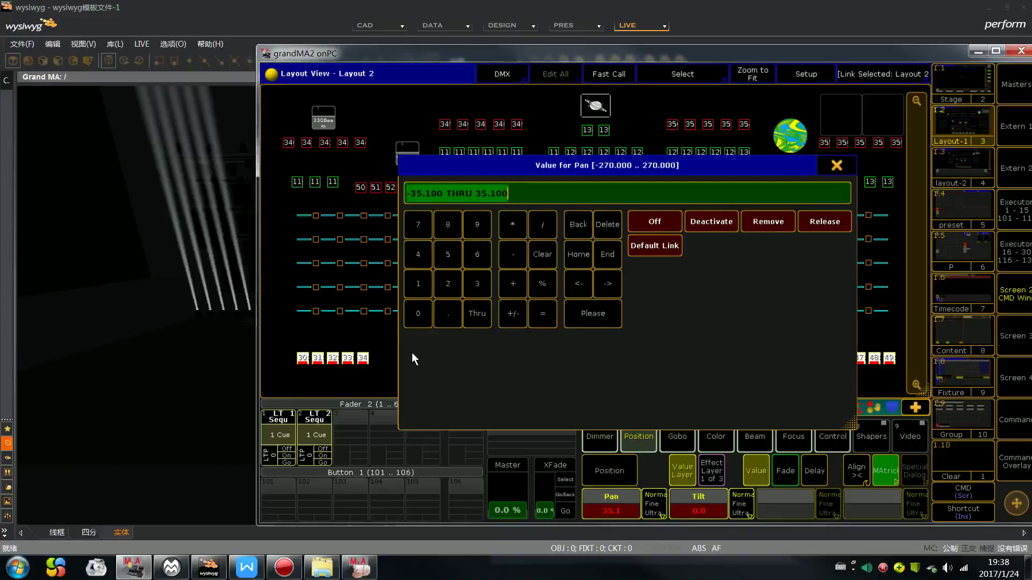
{"action": "left_click", "coordinate": [417, 314]}
{"action": "left_click", "coordinate": [485, 316]}
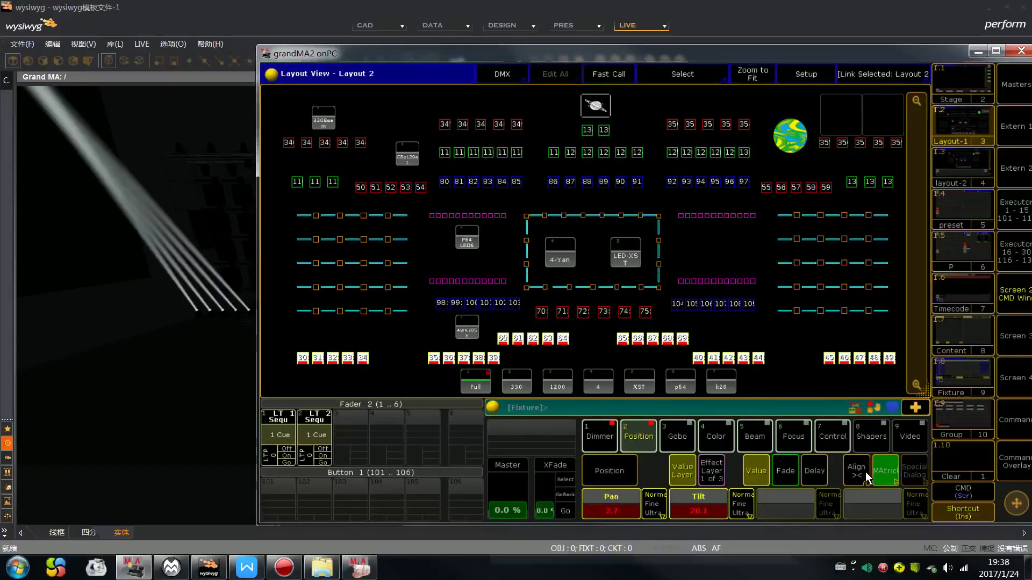
{"action": "left_click", "coordinate": [156, 214]}
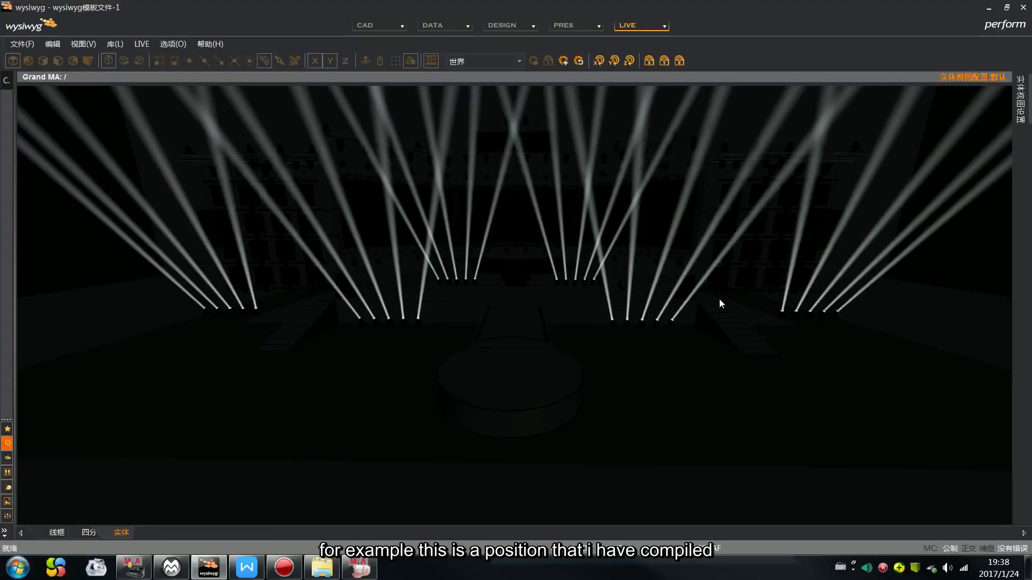
Restore wysiwyg to a smaller window and place the grandMA2 onPC window in front of it
{"action": "left_click", "coordinate": [1007, 7]}
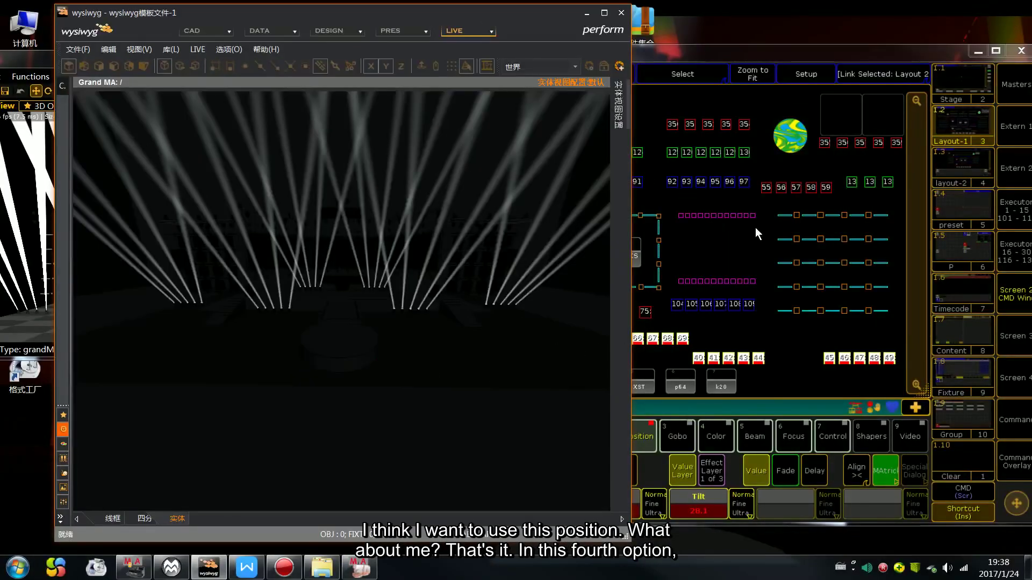
{"action": "left_click_drag", "start_coordinate": [517, 17], "coordinate": [480, 18]}
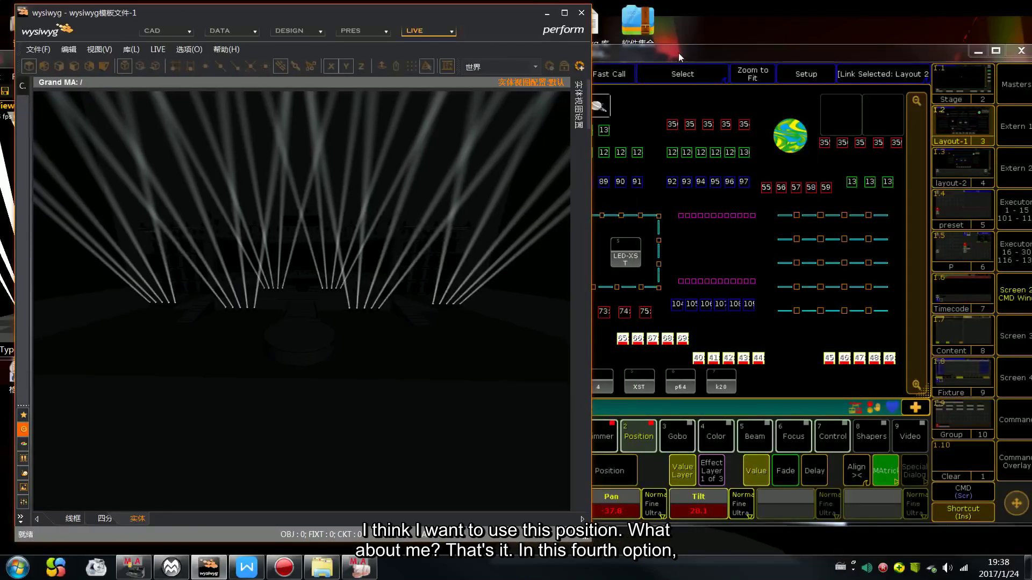
{"action": "left_click_drag", "start_coordinate": [678, 52], "coordinate": [557, 48]}
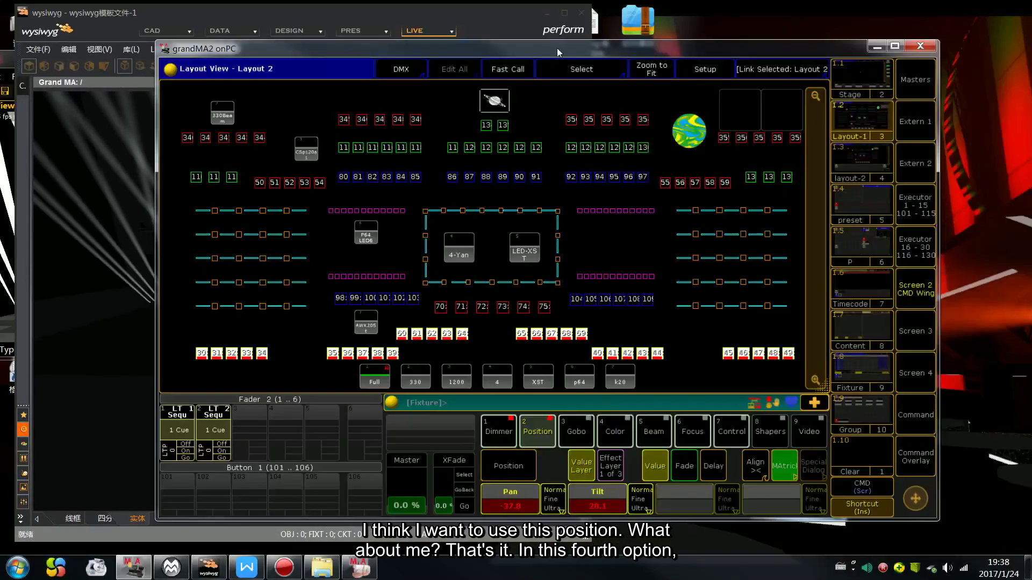
Return to the preset view and store the fanned beam position as Position preset 1
{"action": "left_click", "coordinate": [868, 204]}
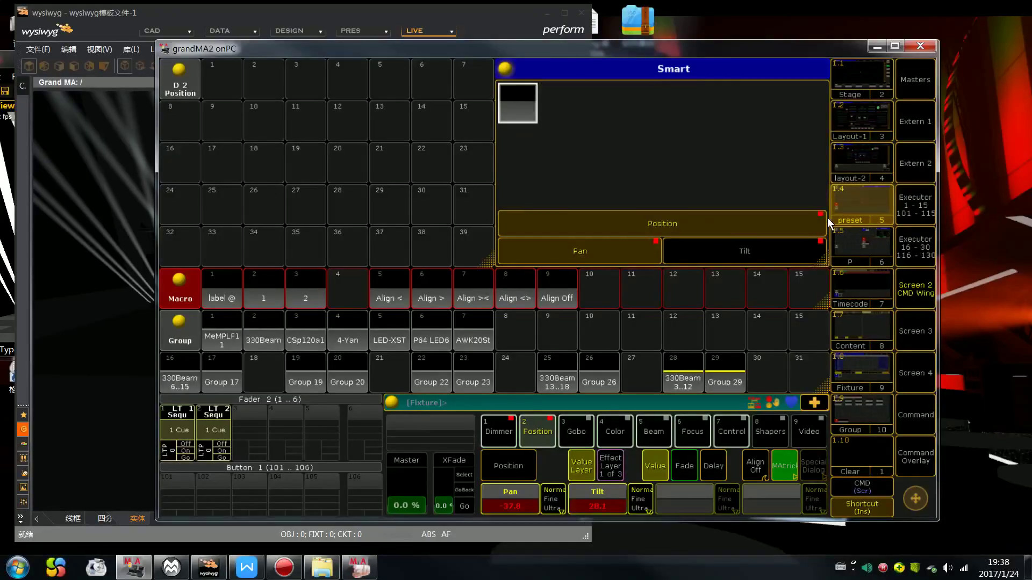
{"action": "key", "text": "s"}
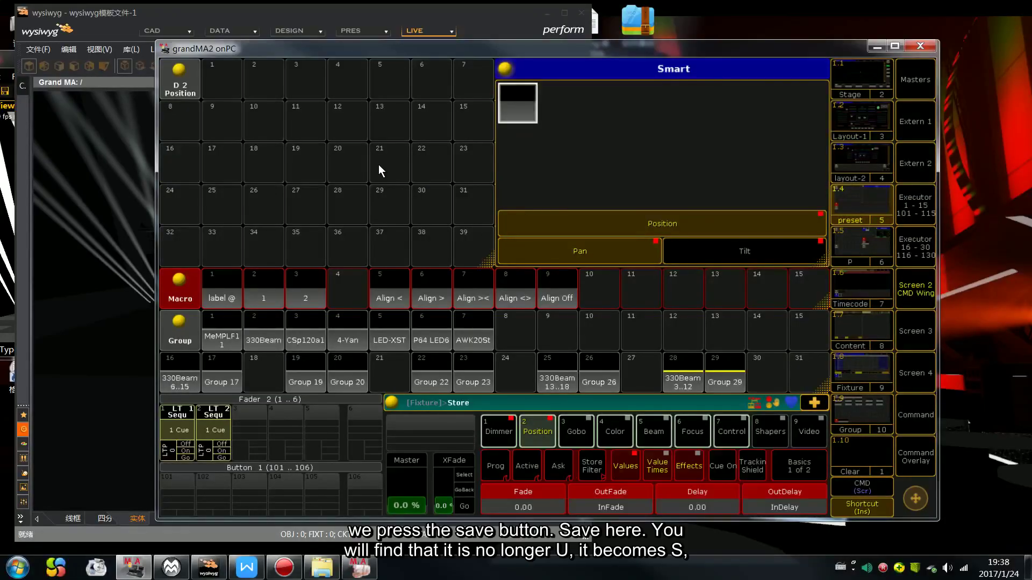
{"action": "left_click", "coordinate": [213, 82]}
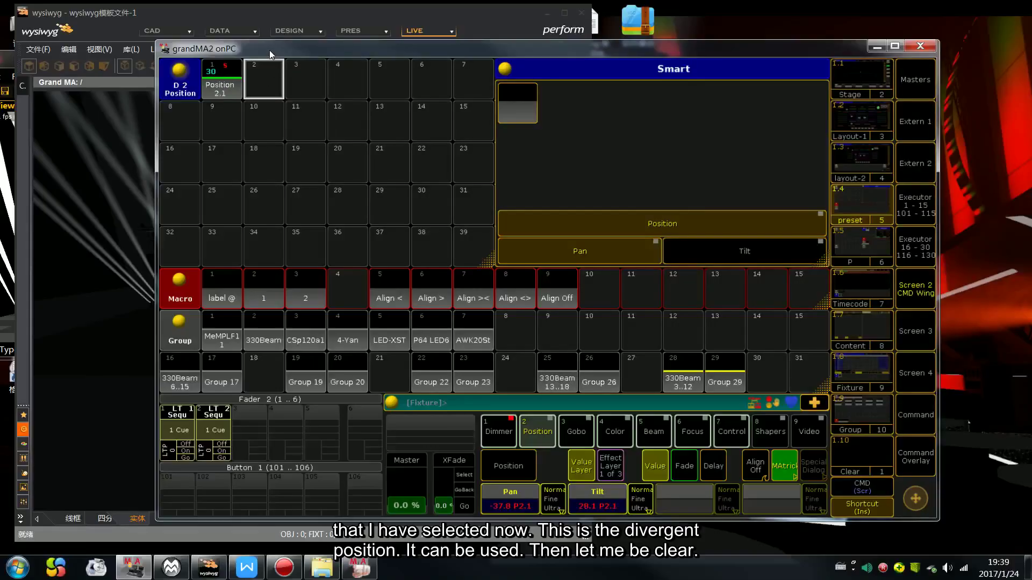
Uncover the wysiwyg view, select group CSp120a1 and try to apply Position preset 1 to it
{"action": "left_click_drag", "start_coordinate": [269, 50], "coordinate": [425, 65]}
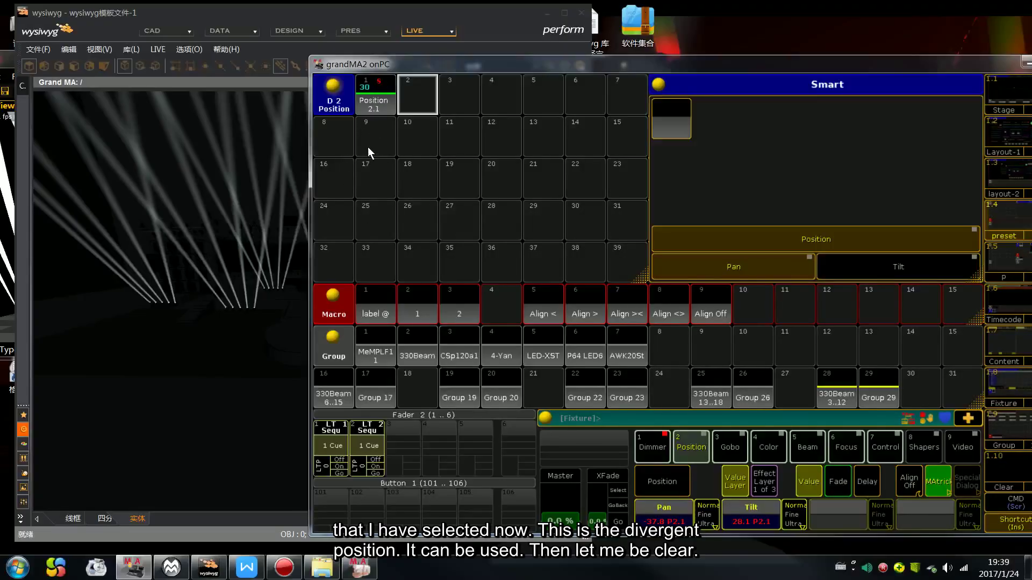
{"action": "left_click_drag", "start_coordinate": [578, 63], "coordinate": [524, 51]}
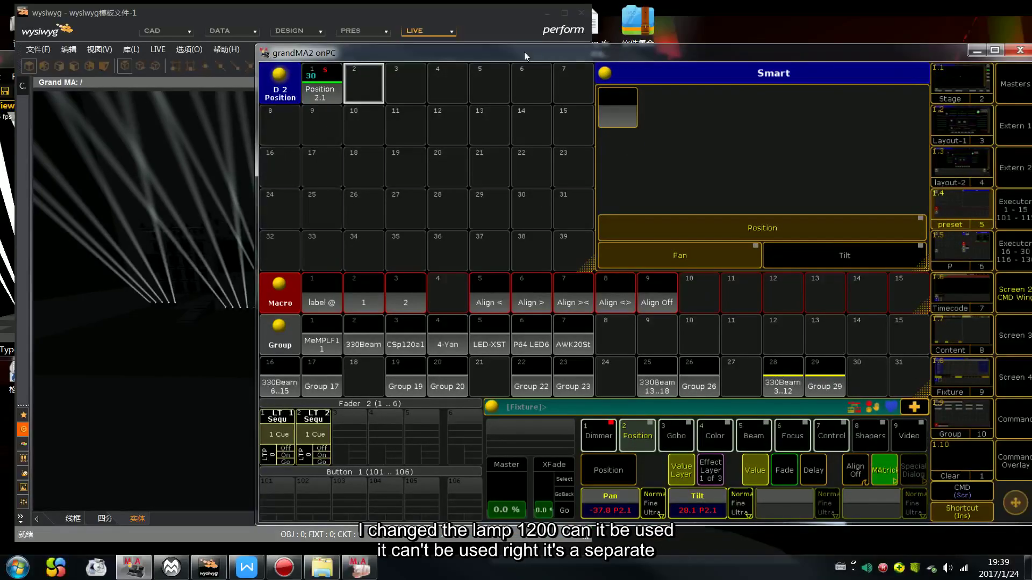
{"action": "left_click", "coordinate": [409, 333]}
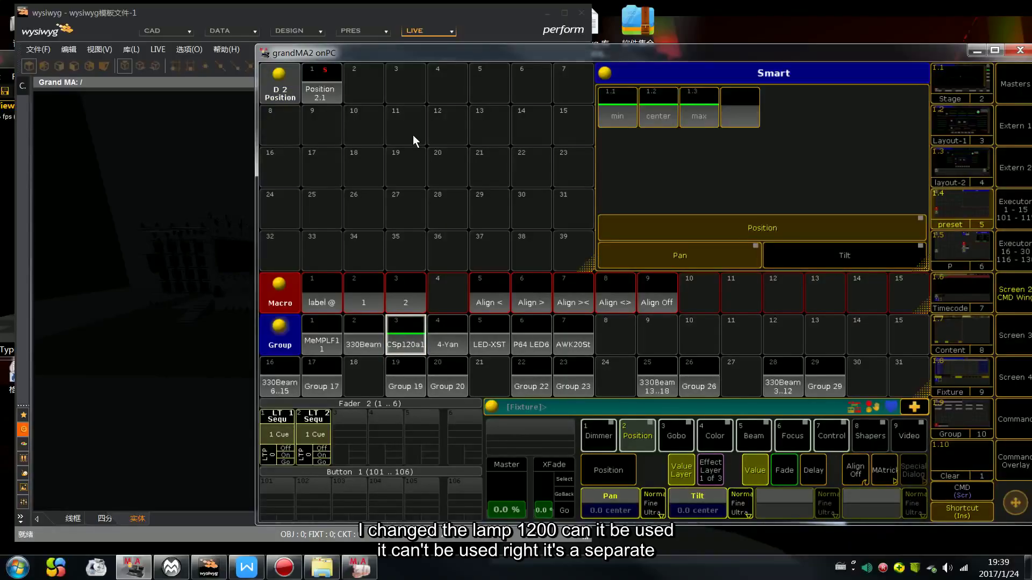
{"action": "left_click", "coordinate": [328, 92]}
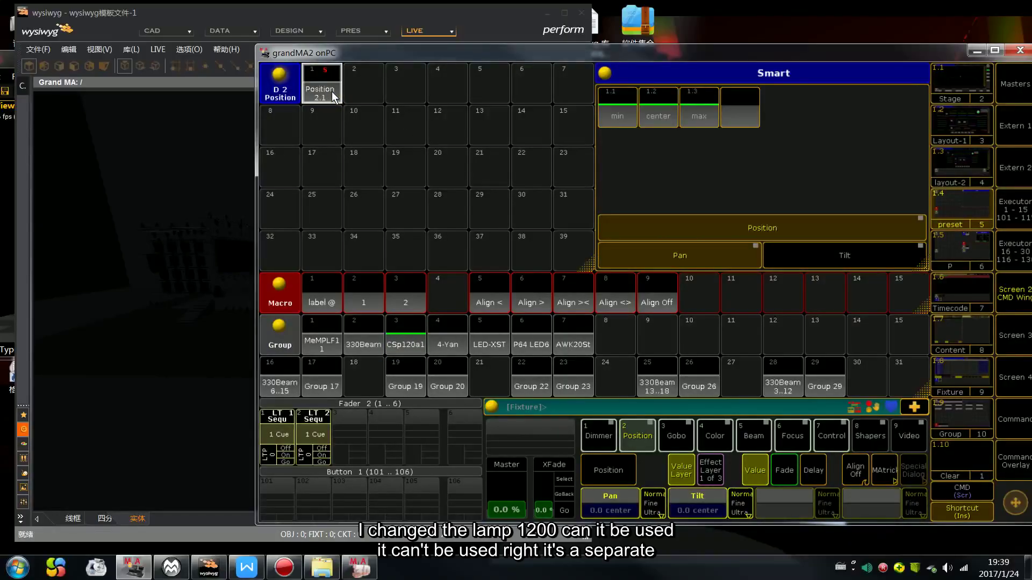
{"action": "left_click", "coordinate": [331, 91]}
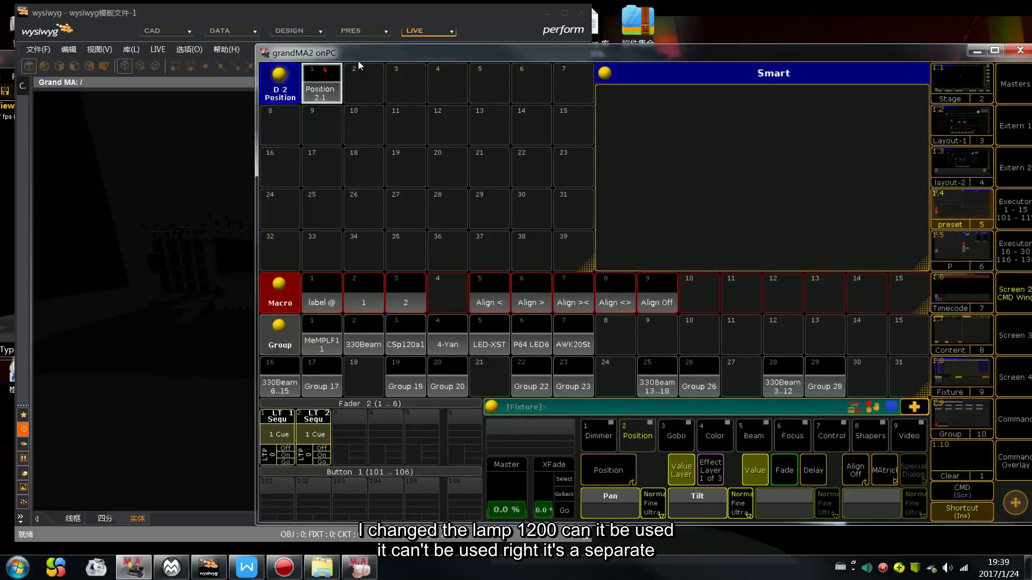
{"action": "left_click_drag", "start_coordinate": [358, 54], "coordinate": [330, 48]}
Select group 330Beam, set its G1 gobo value to OPEN and store it as Gobo preset 1
{"action": "left_click", "coordinate": [351, 337]}
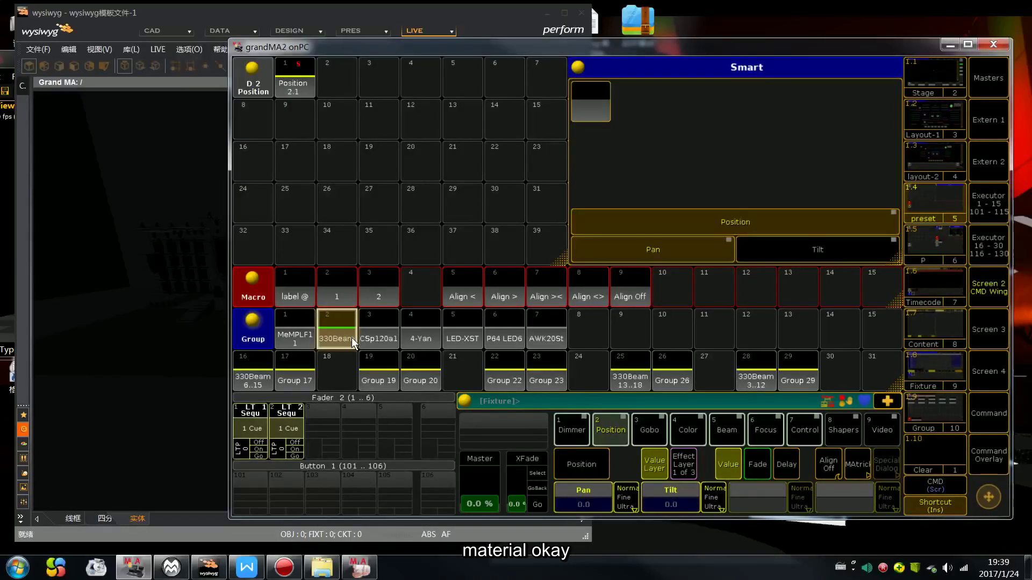
{"action": "left_click", "coordinate": [649, 433]}
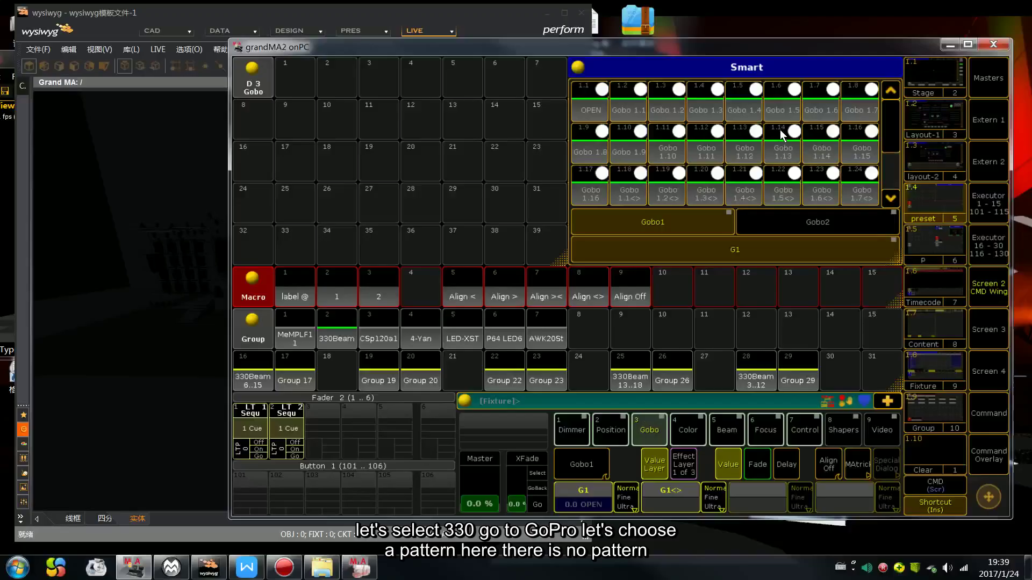
{"action": "left_click", "coordinate": [583, 493]}
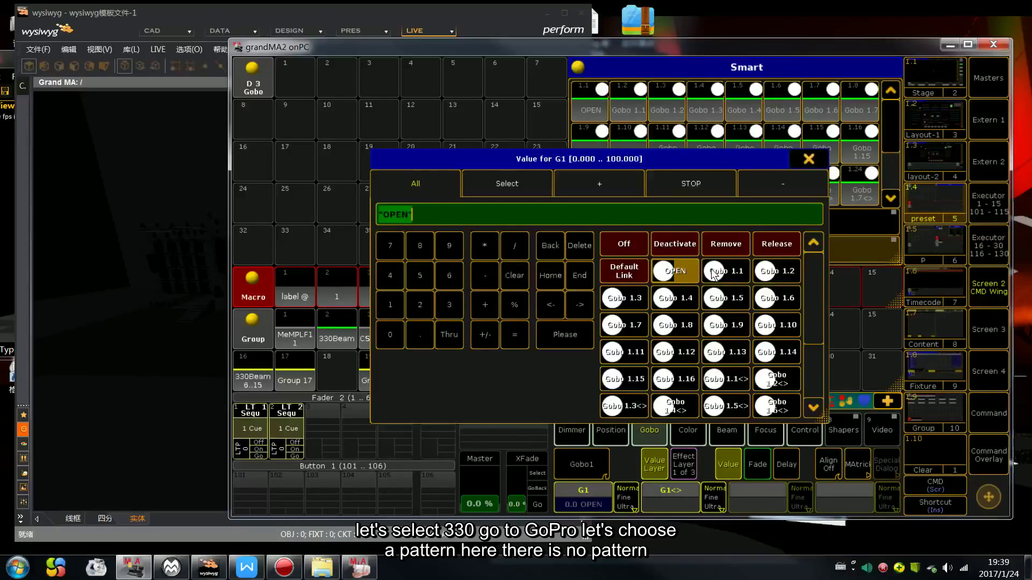
{"action": "left_click", "coordinate": [669, 275]}
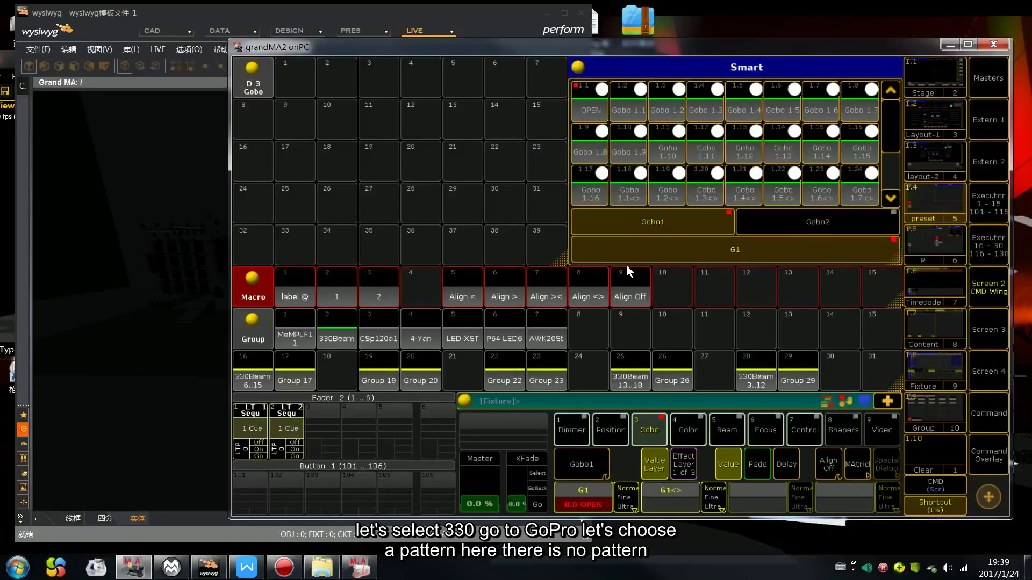
{"action": "left_click", "coordinate": [290, 86]}
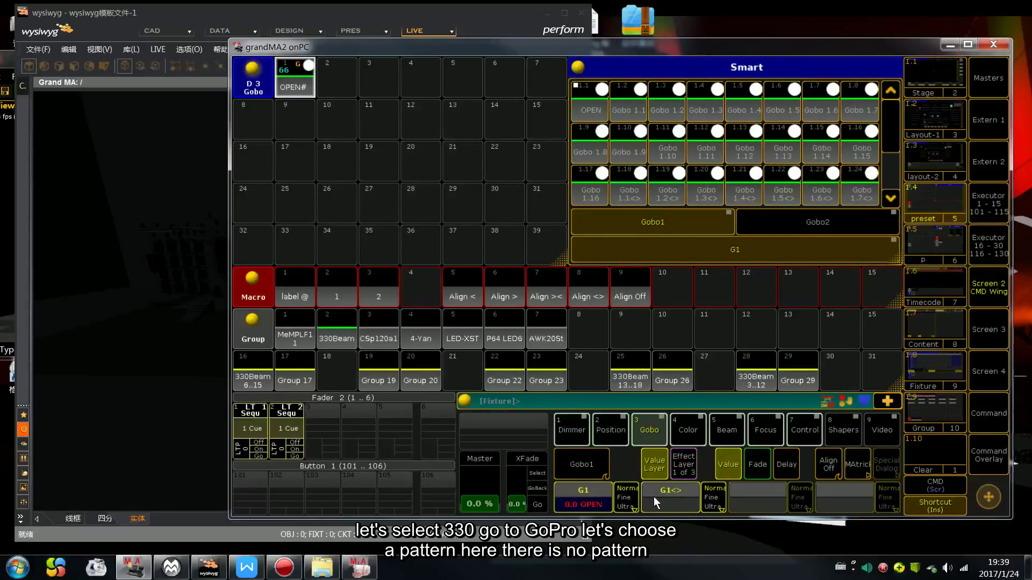
Set G1 to Gobo 1.1 and store it as Gobo preset 2, and store Gobo 1.2 as Gobo preset 3
{"action": "left_click", "coordinate": [603, 500]}
{"action": "left_click", "coordinate": [720, 267]}
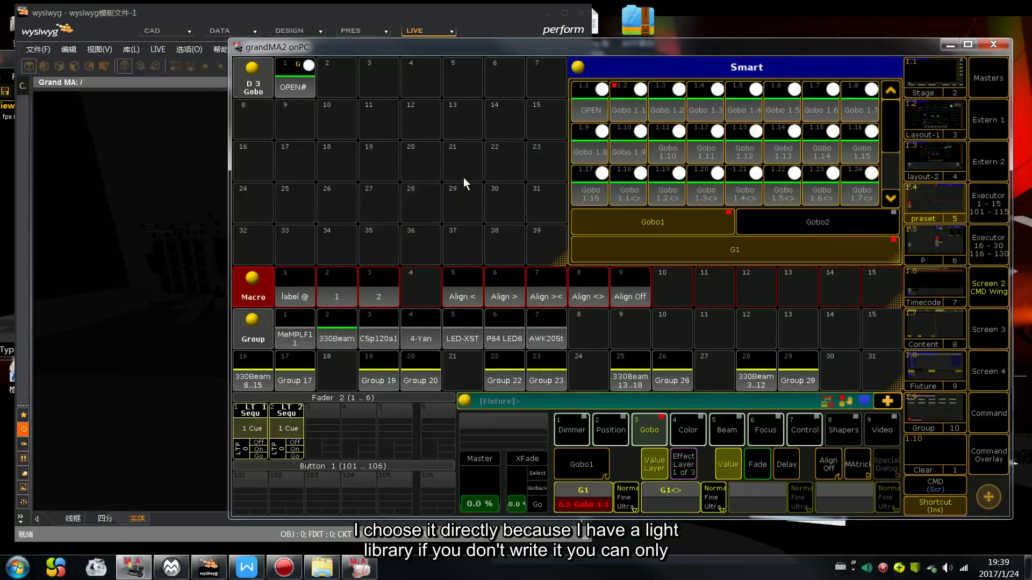
{"action": "key", "text": "s"}
{"action": "left_click", "coordinate": [337, 83]}
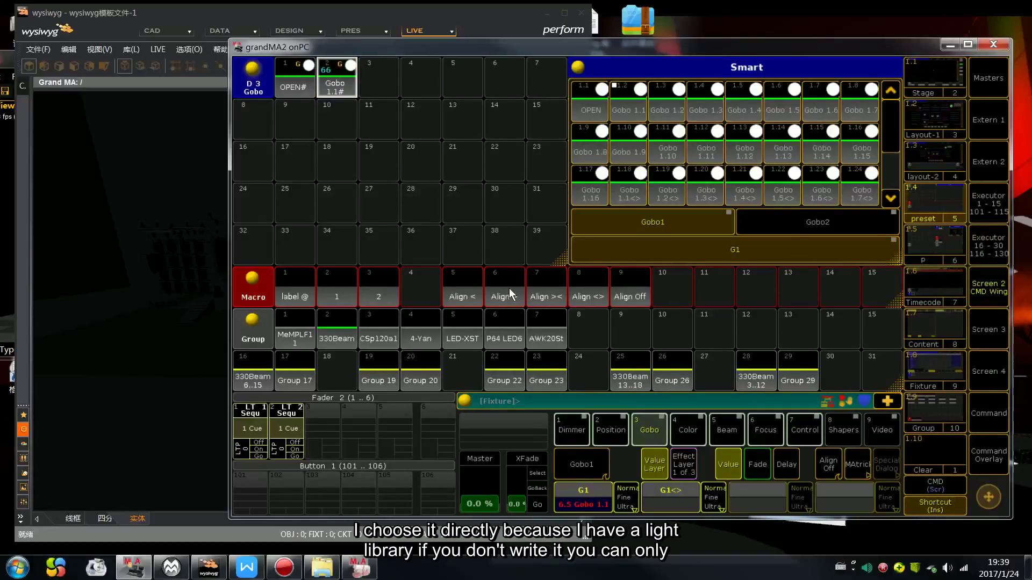
{"action": "left_click", "coordinate": [600, 505]}
{"action": "left_click", "coordinate": [751, 271]}
{"action": "left_click", "coordinate": [383, 86]}
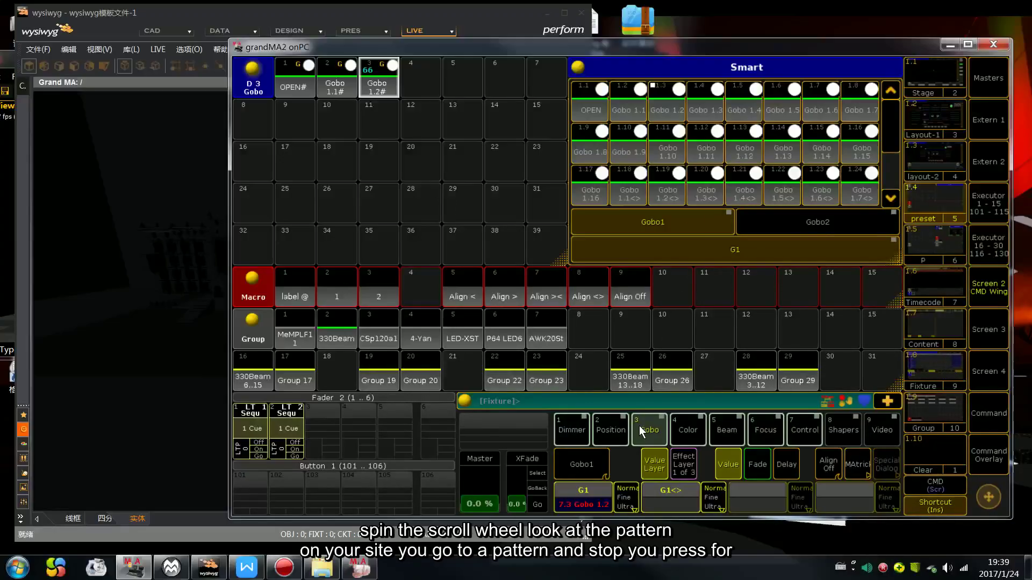
Uncover the wysiwyg view and store Gobo 1.3 for the 330Beam lights as Gobo preset 4
{"action": "left_click_drag", "start_coordinate": [532, 54], "coordinate": [751, 85]}
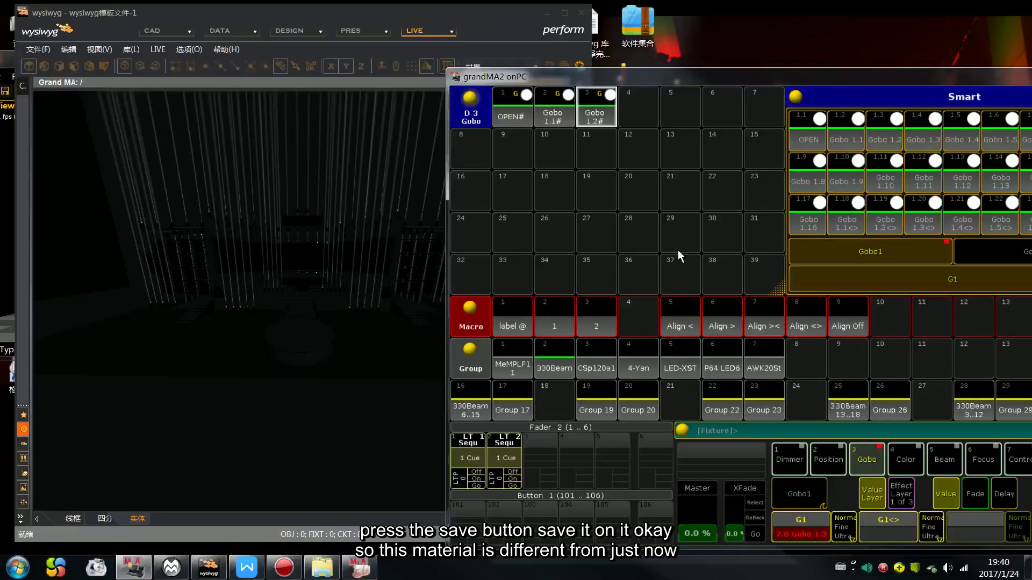
{"action": "key", "text": "s"}
{"action": "left_click", "coordinate": [633, 117]}
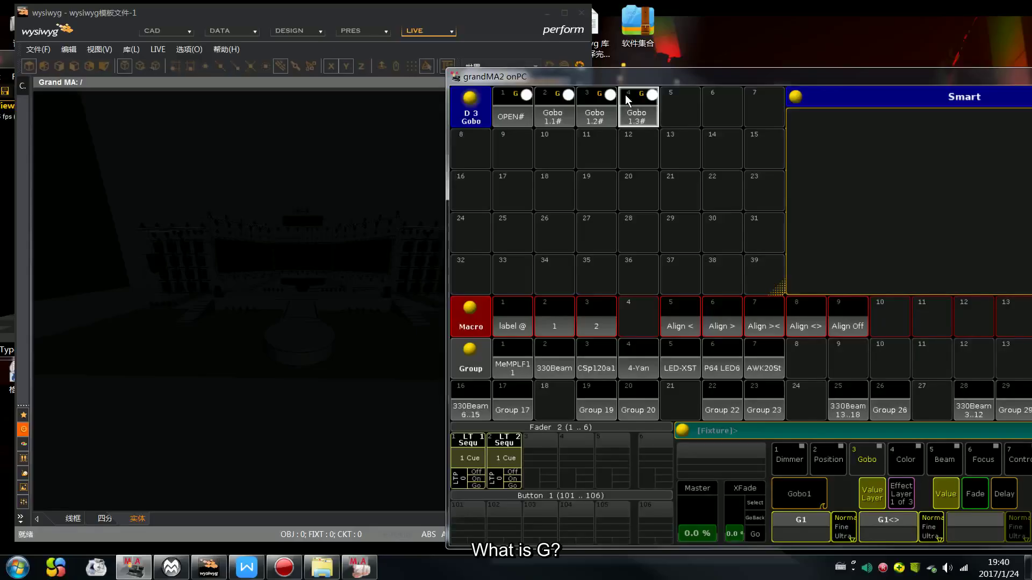
Maximize the grandMA2 onPC window and check whether the stored gobo presets are usable for group CSp120a1
{"action": "left_click_drag", "start_coordinate": [641, 76], "coordinate": [575, 76]}
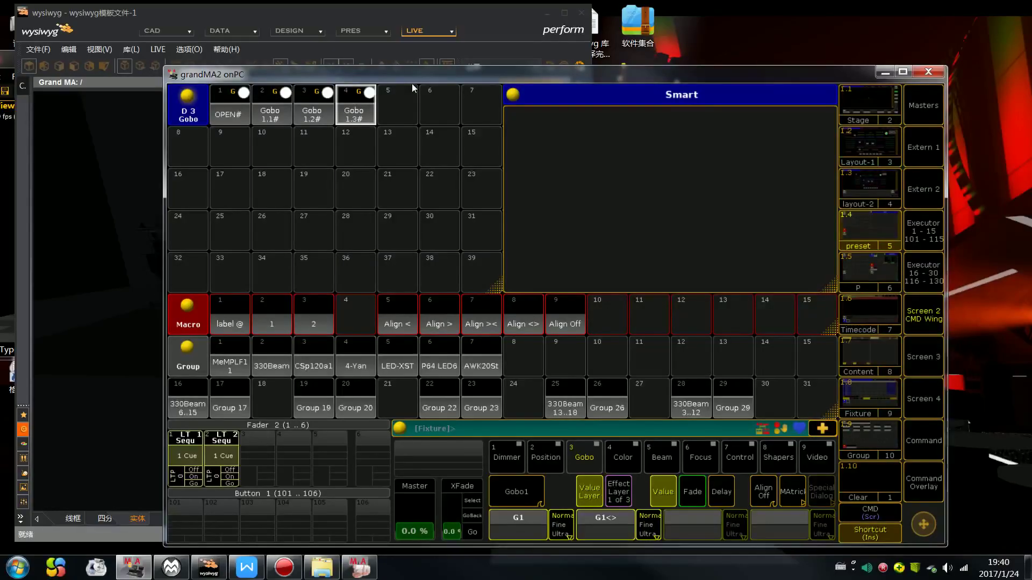
{"action": "left_click", "coordinate": [907, 76]}
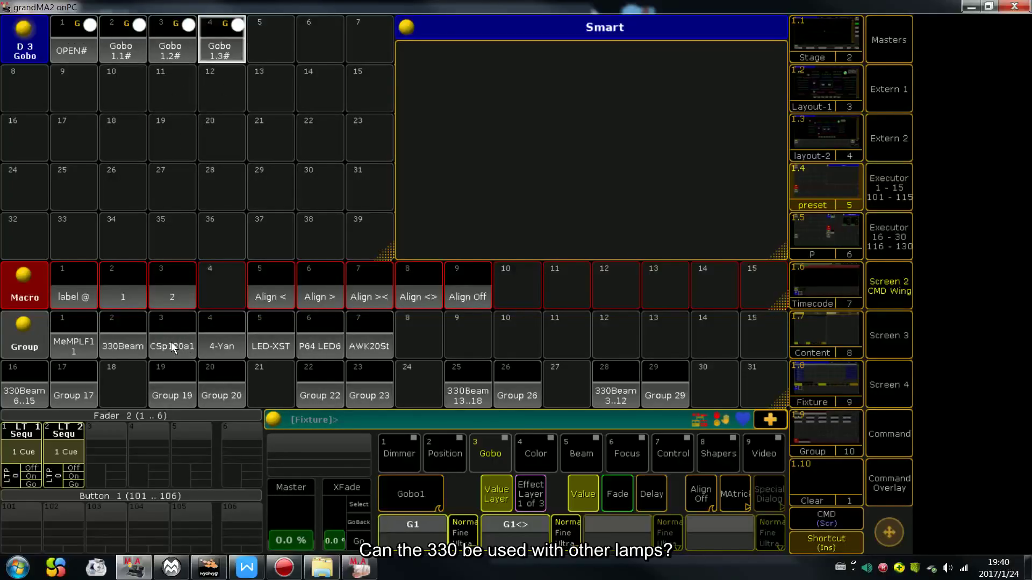
{"action": "left_click", "coordinate": [183, 353]}
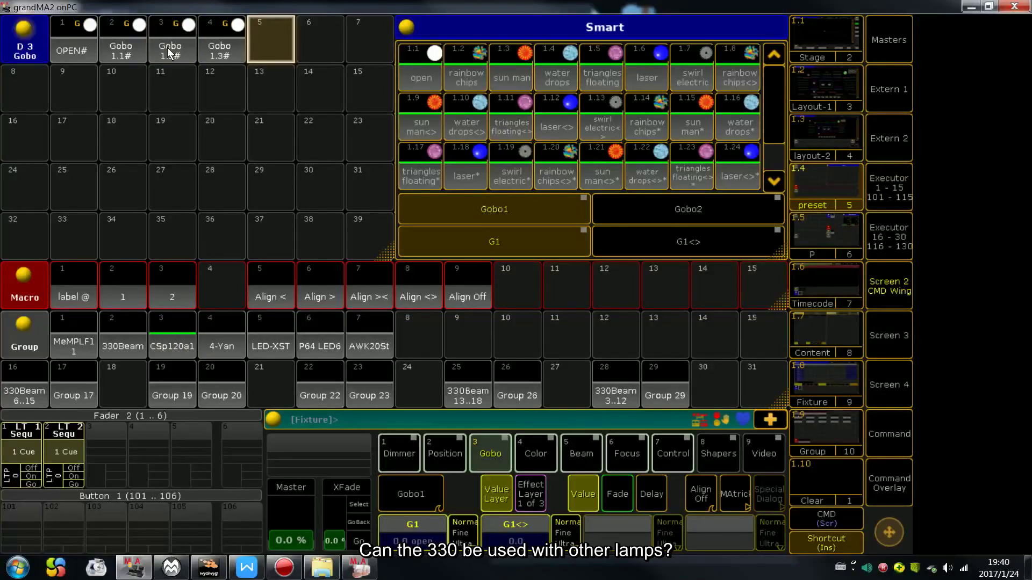
{"action": "key", "text": "Escape"}
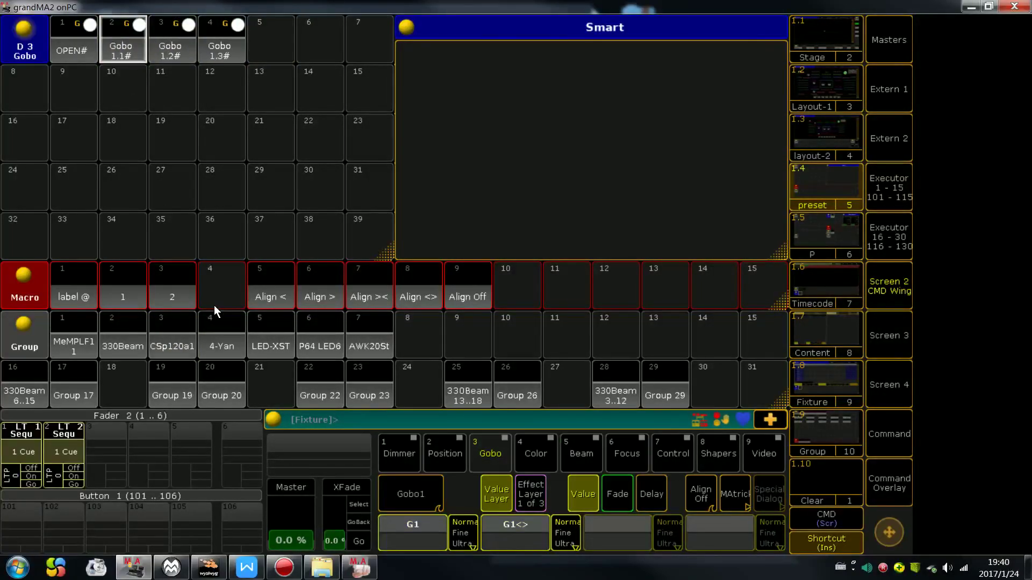
Select group 330Beam and try out the stored gobo presets on it
{"action": "left_click", "coordinate": [140, 335]}
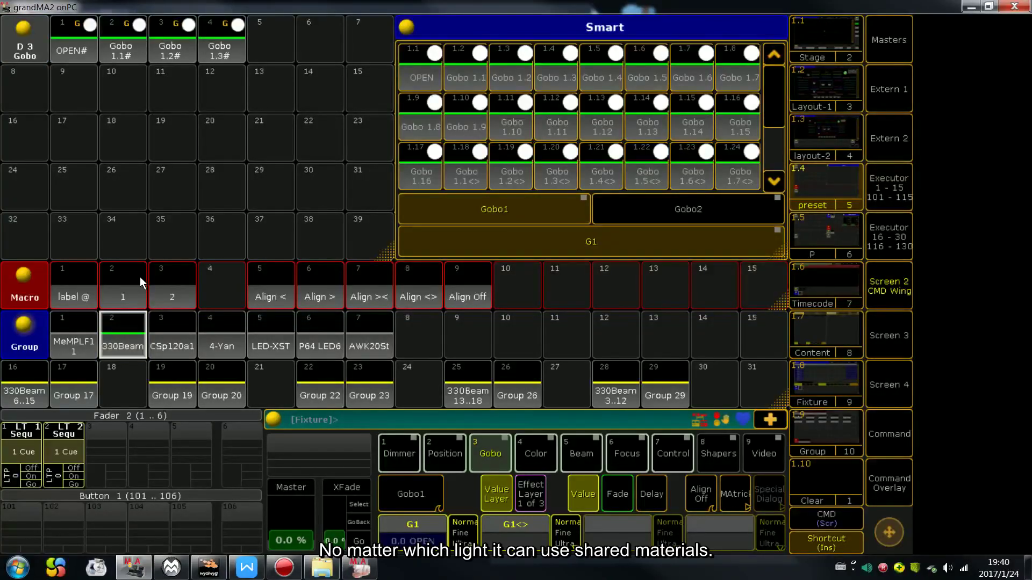
{"action": "left_click", "coordinate": [223, 55]}
{"action": "left_click", "coordinate": [171, 49]}
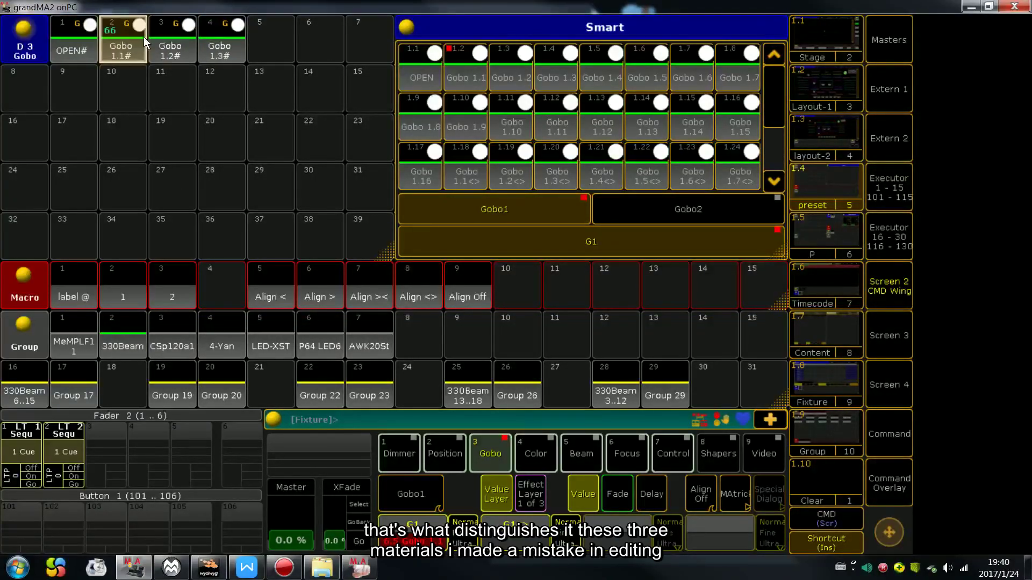
{"action": "left_click", "coordinate": [214, 37]}
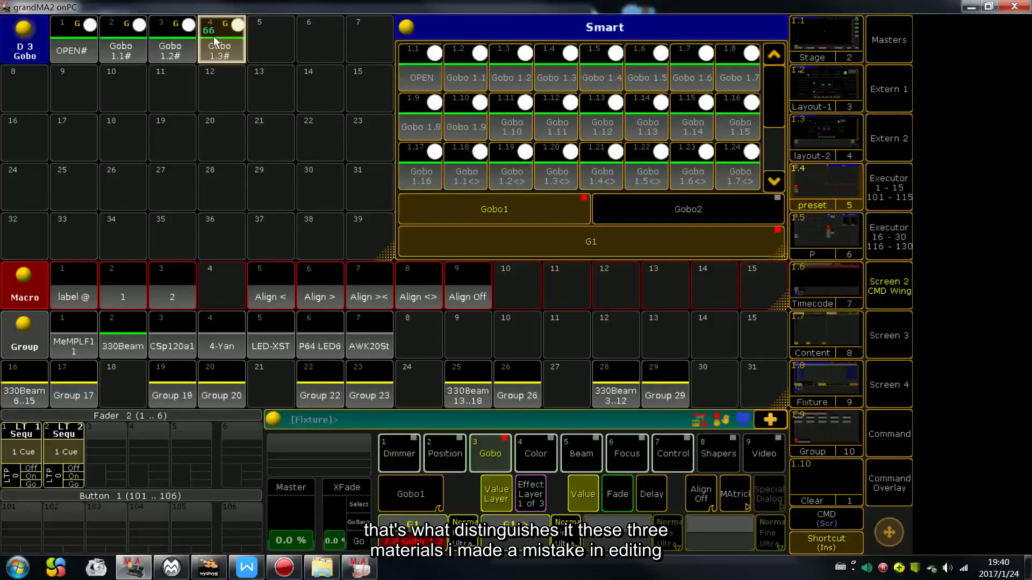
{"action": "left_click", "coordinate": [80, 33]}
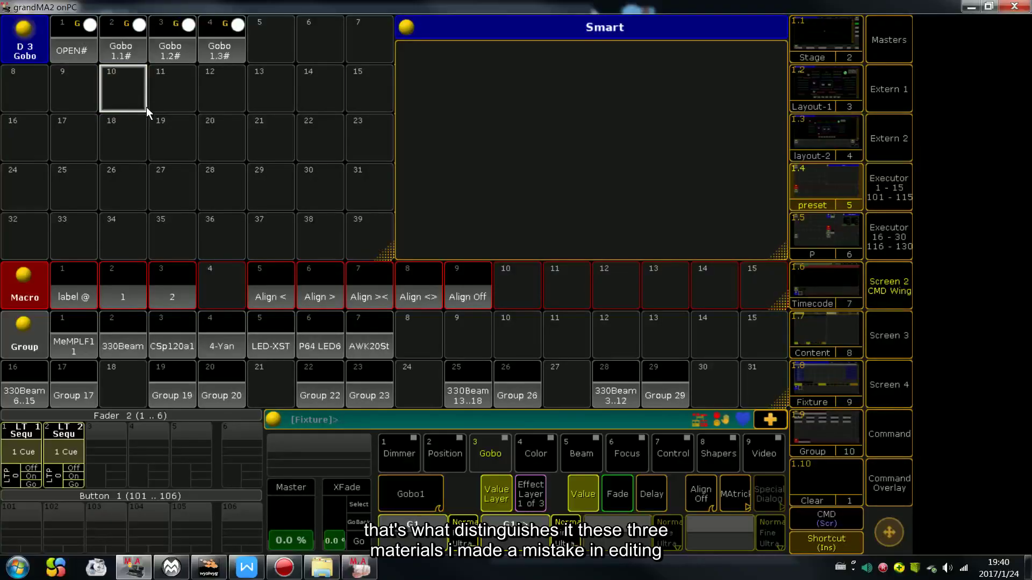
Open Gobo preset 1 for editing, switch the Gobo pool to Sheet Style and inspect its Special options
{"action": "left_click", "coordinate": [63, 52]}
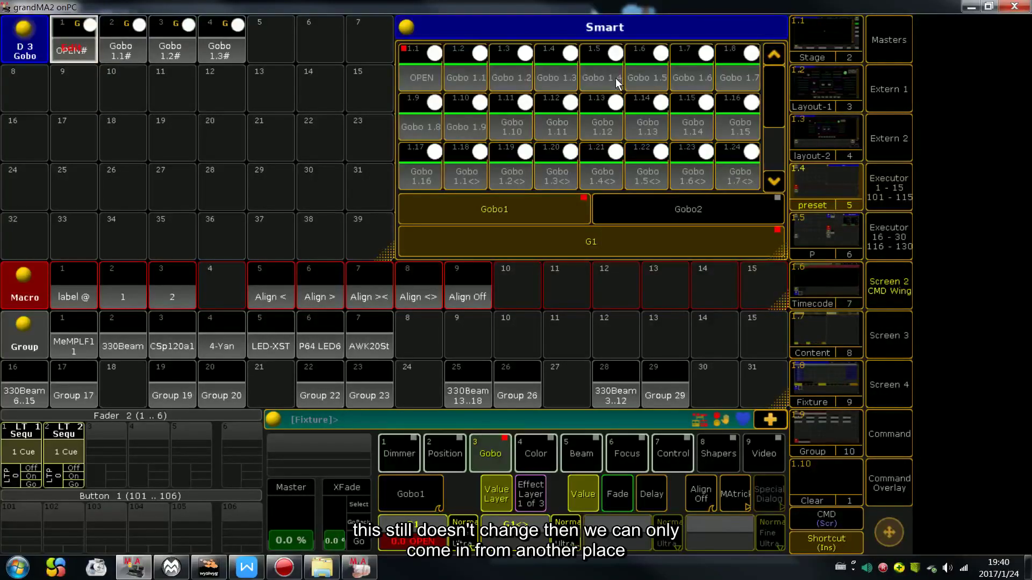
{"action": "left_click", "coordinate": [23, 28]}
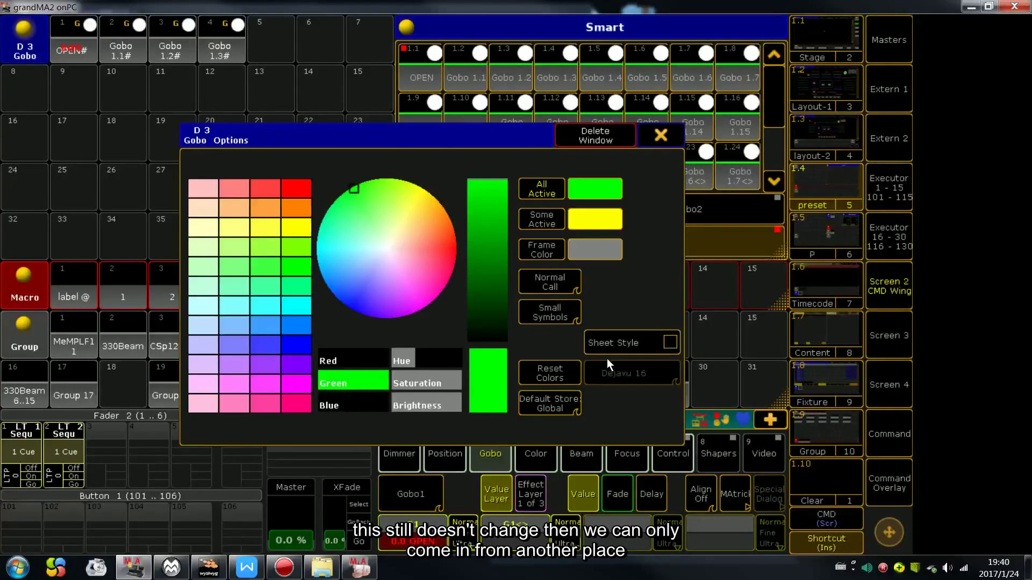
{"action": "left_click", "coordinate": [622, 340]}
{"action": "left_click", "coordinate": [285, 89]}
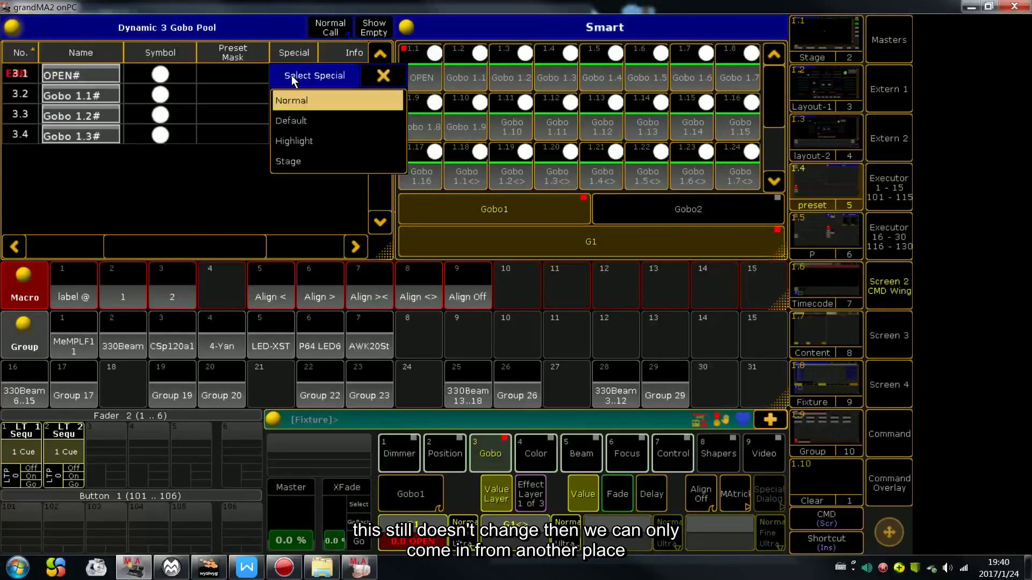
{"action": "left_click", "coordinate": [381, 77]}
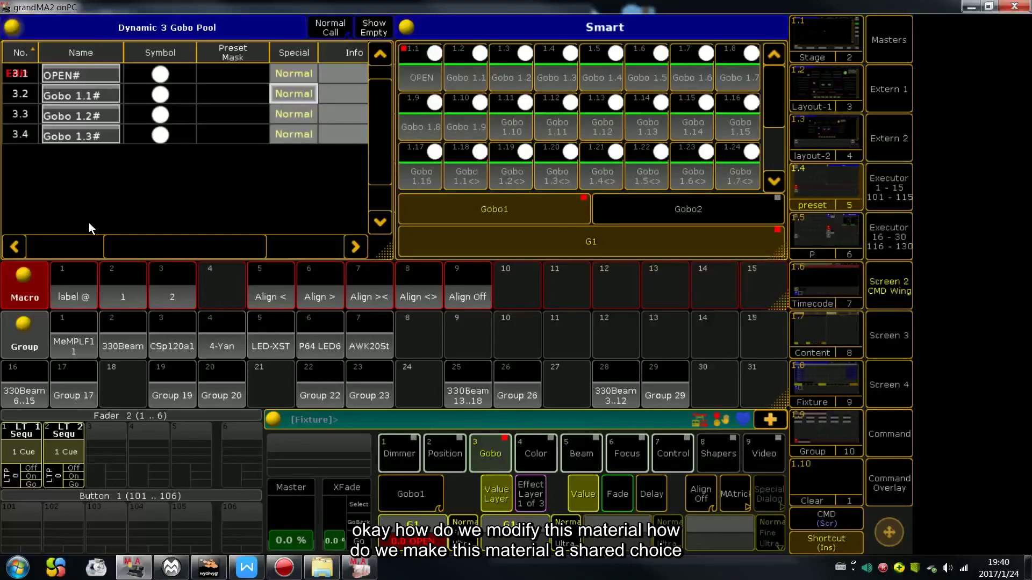
Try to change the Mode of Gobo preset 1 in the sheet, and turn Sheet Style off
{"action": "left_click_drag", "start_coordinate": [105, 241], "coordinate": [356, 270]}
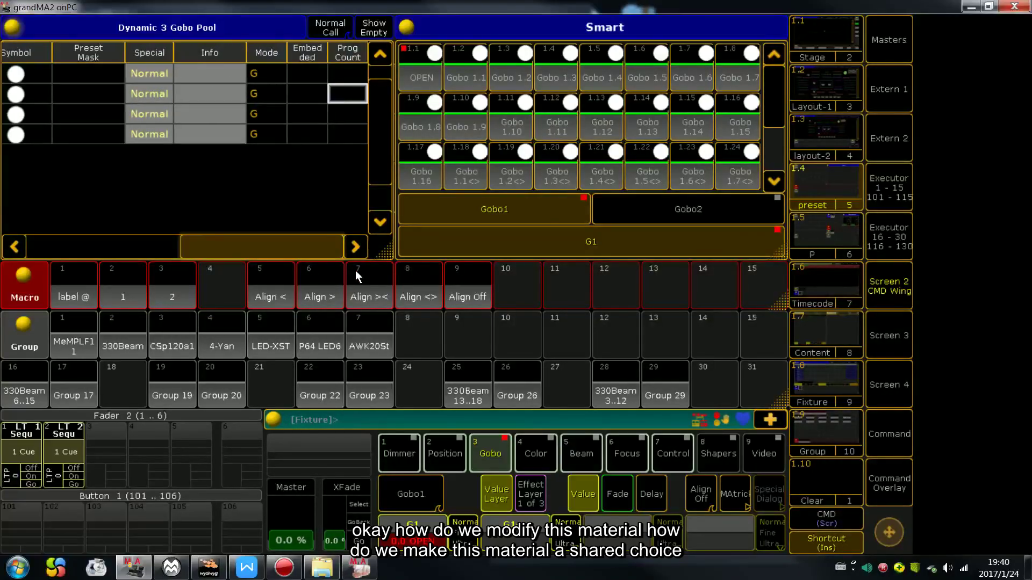
{"action": "left_click", "coordinate": [270, 73]}
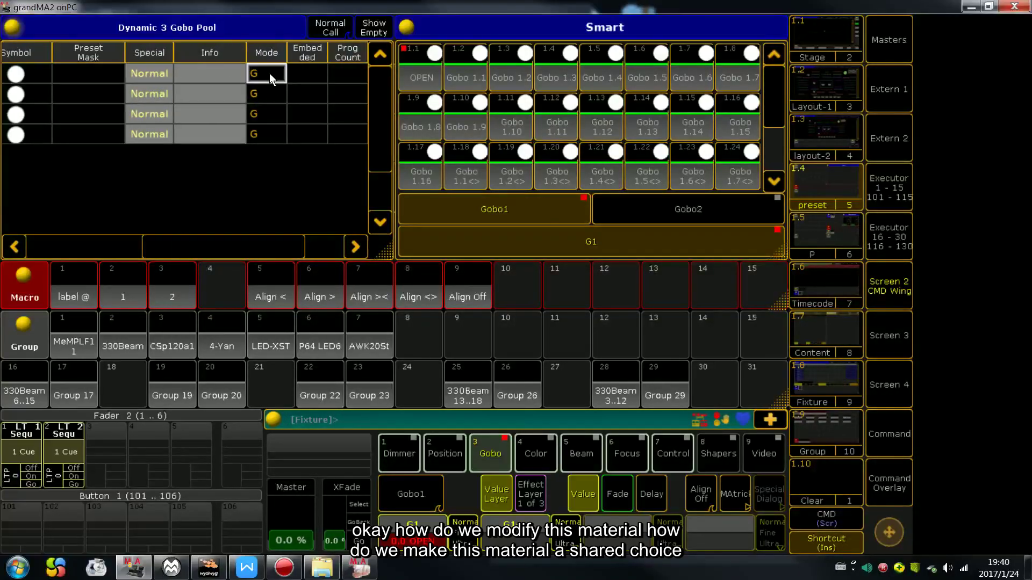
{"action": "left_click", "coordinate": [12, 27]}
{"action": "left_click", "coordinate": [670, 343]}
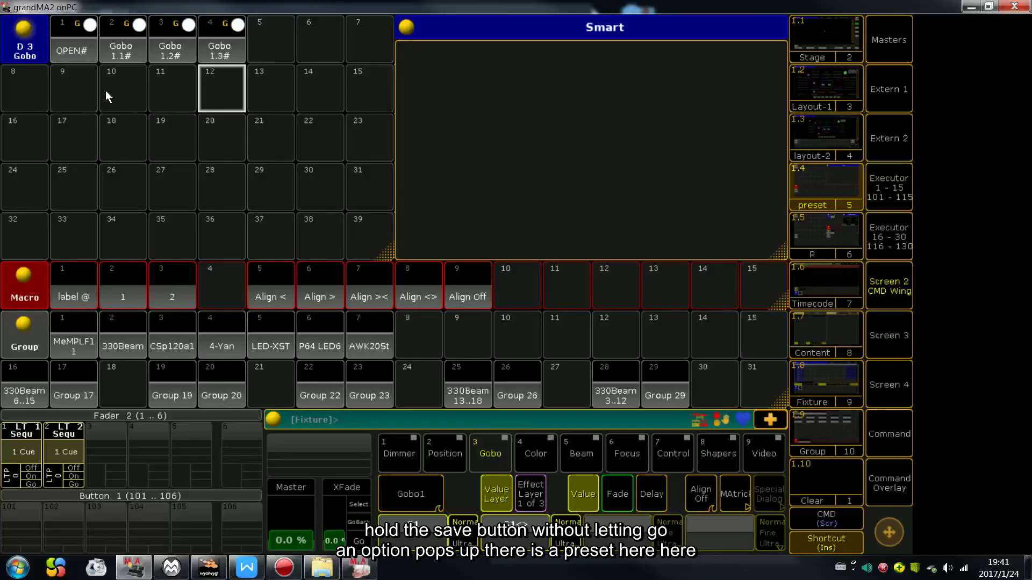
Open the full store options for presets and set the preset type to Selective
{"action": "left_click", "coordinate": [120, 92]}
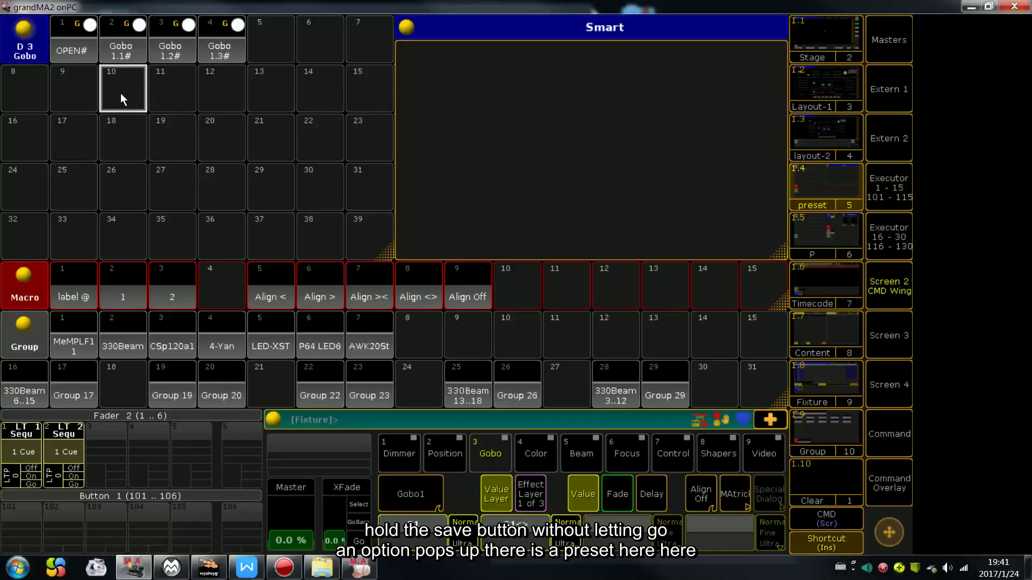
{"action": "left_click", "coordinate": [910, 498]}
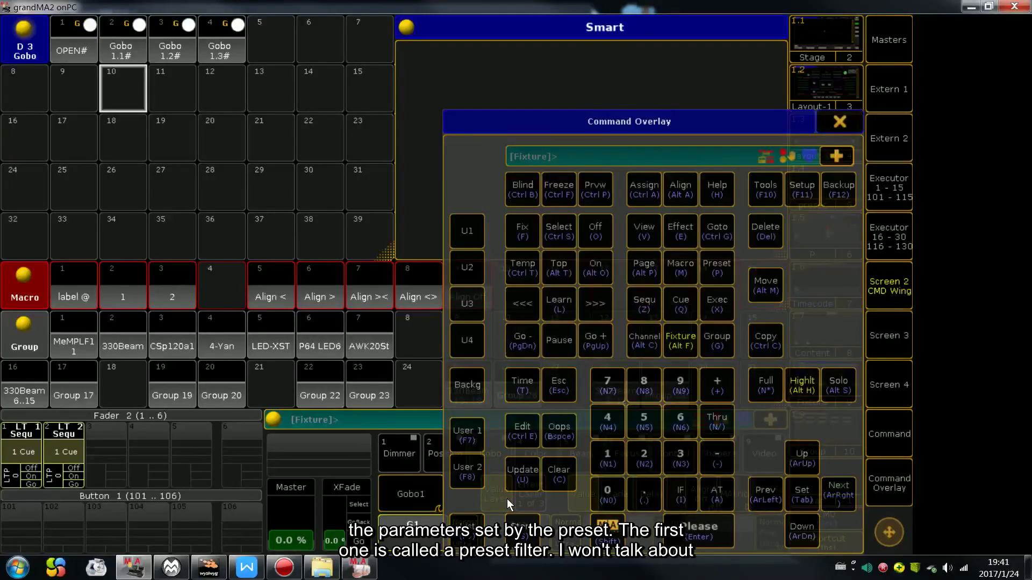
{"action": "left_click", "coordinate": [529, 538]}
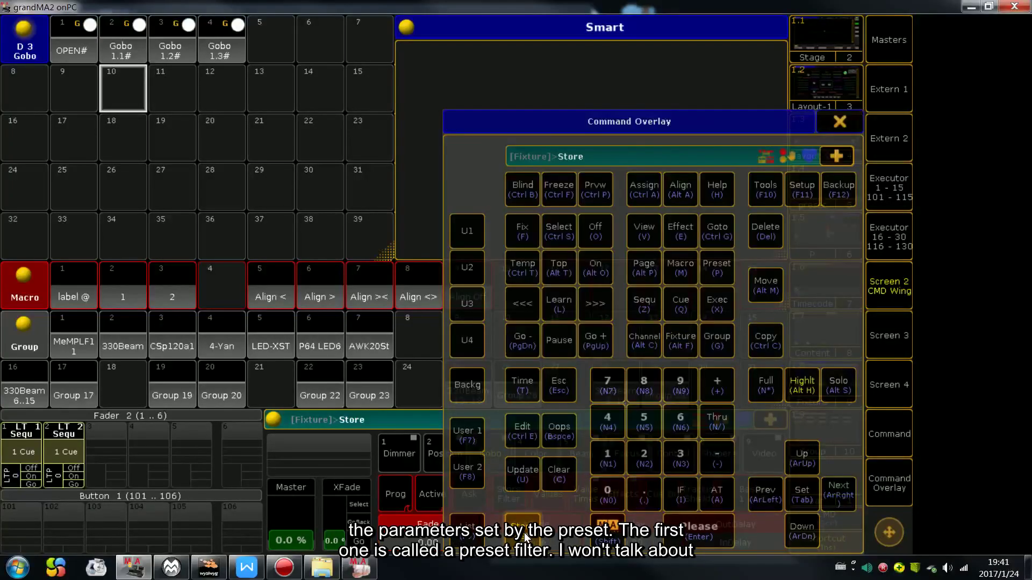
{"action": "left_click", "coordinate": [527, 536]}
{"action": "left_click", "coordinate": [840, 121]}
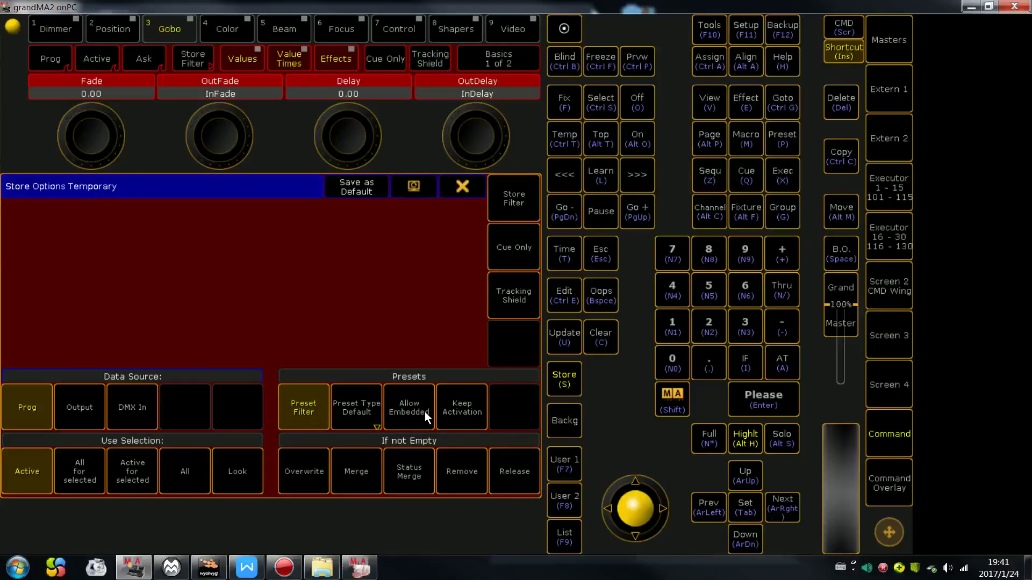
{"action": "left_click", "coordinate": [359, 418]}
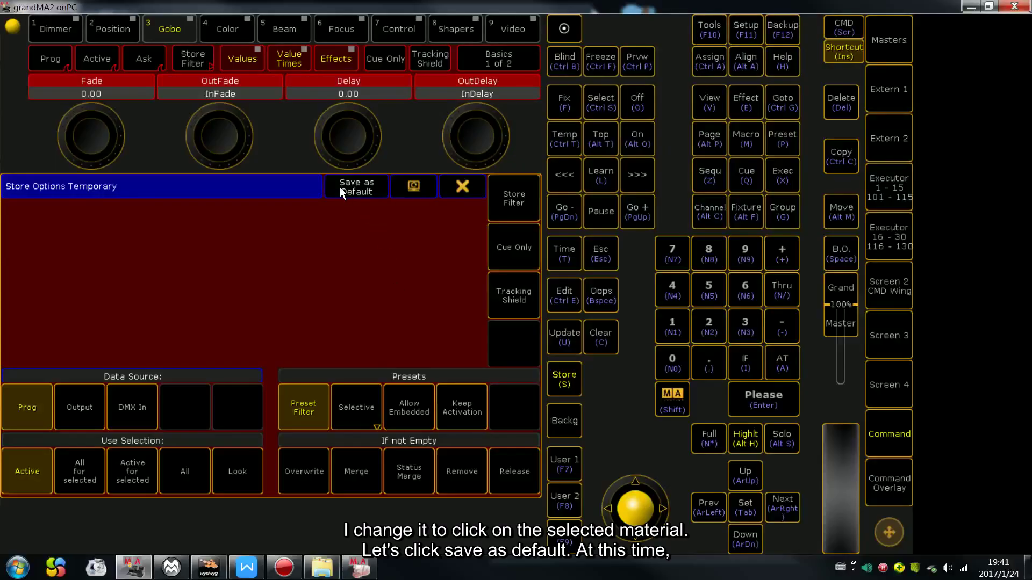
Apply the triangles floating gobo to group CSp120a1 and store it as Gobo preset 6 with the Selective store setting
{"action": "left_click", "coordinate": [462, 186]}
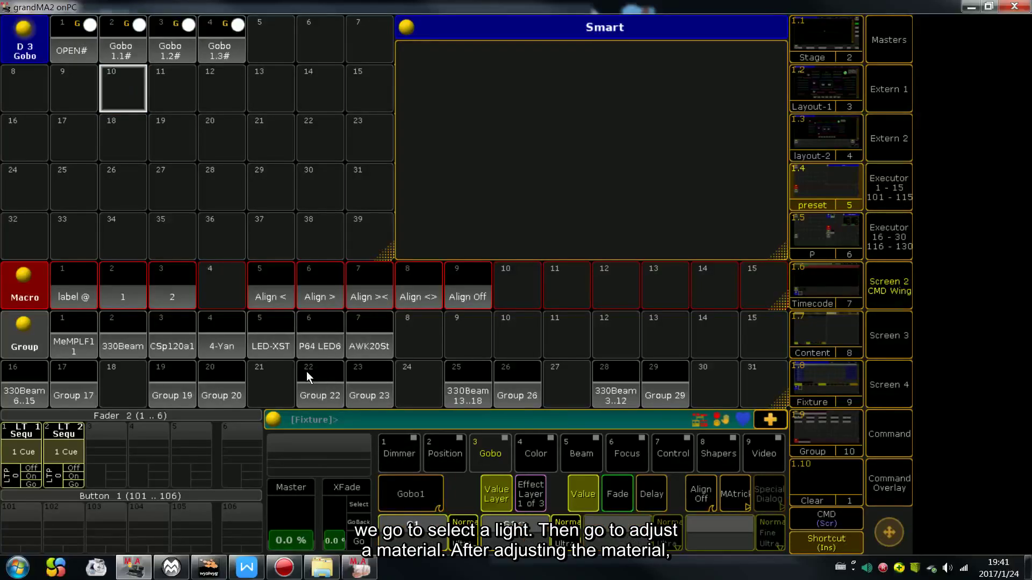
{"action": "left_click", "coordinate": [172, 334]}
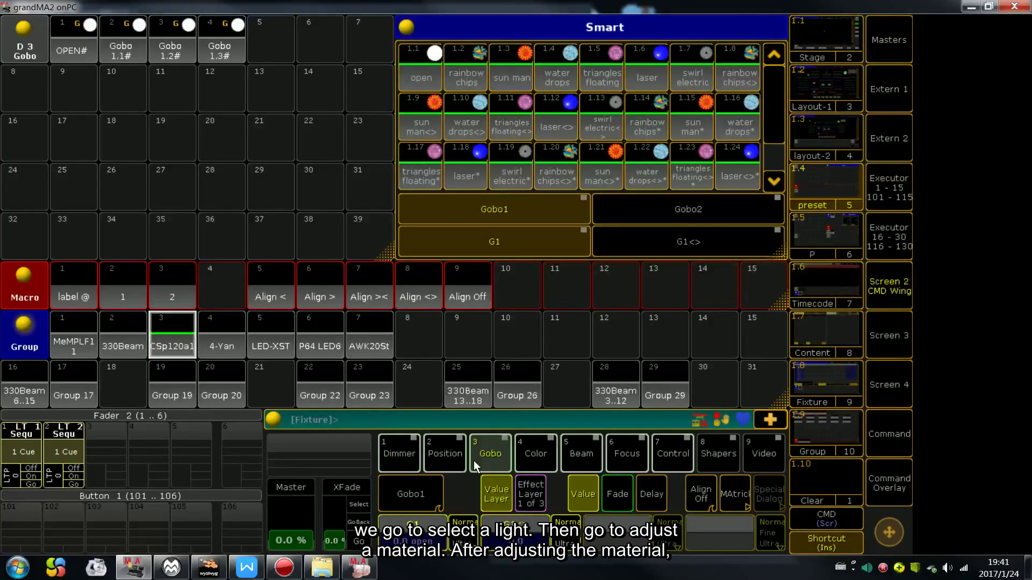
{"action": "left_click", "coordinate": [596, 80]}
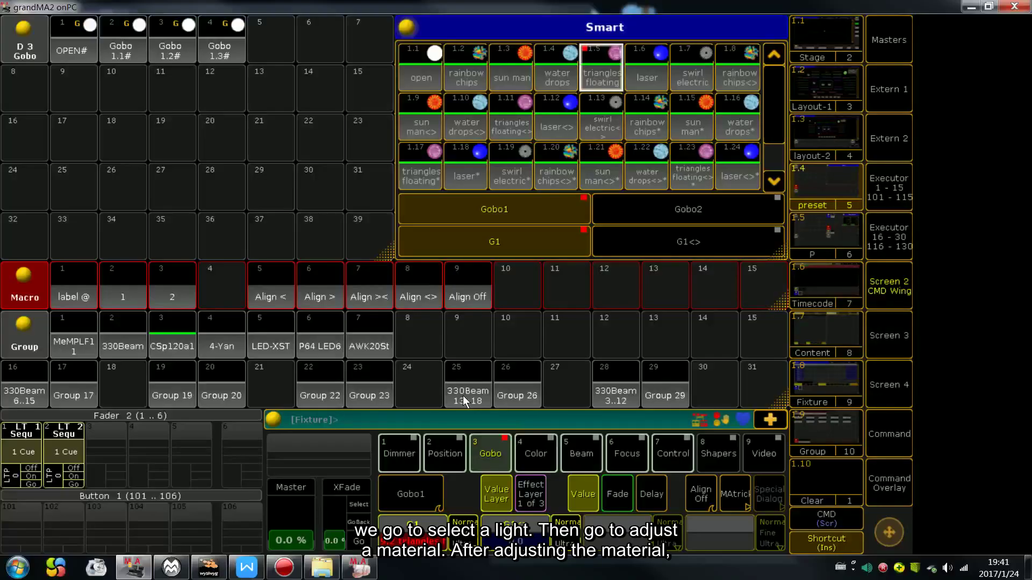
{"action": "key", "text": "s"}
{"action": "left_click", "coordinate": [327, 43]}
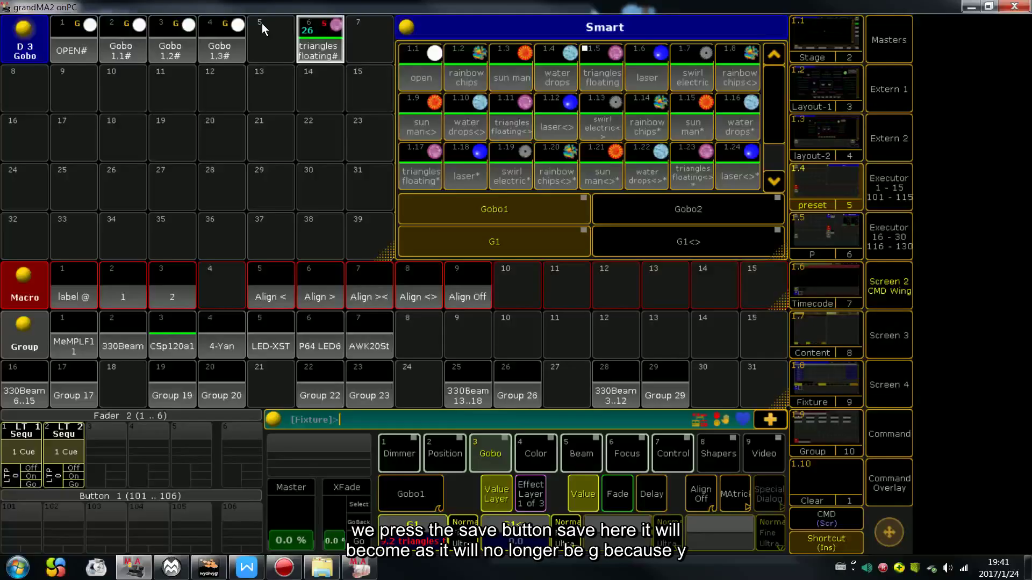
{"action": "left_click", "coordinate": [289, 153]}
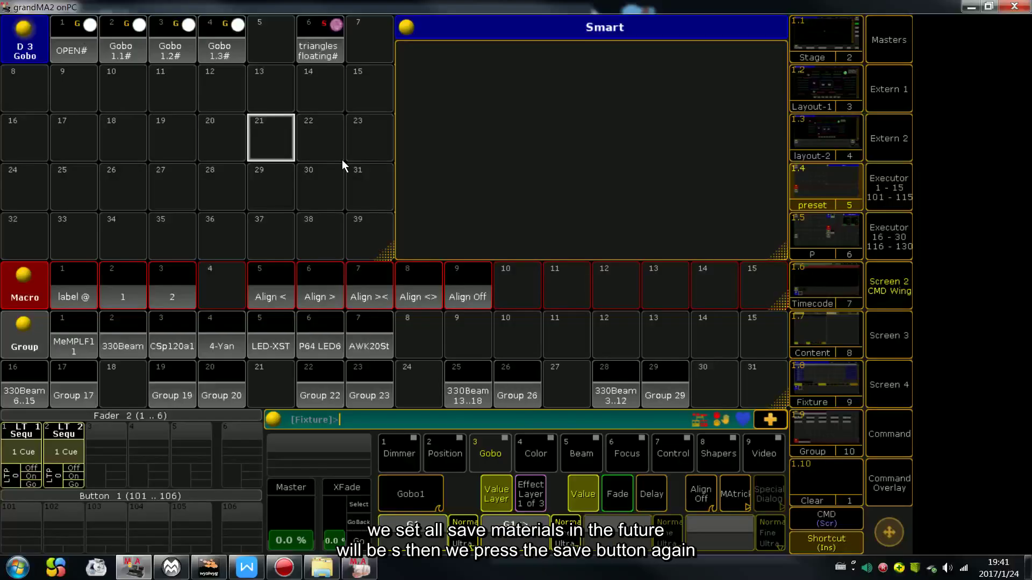
{"action": "left_click", "coordinate": [305, 116]}
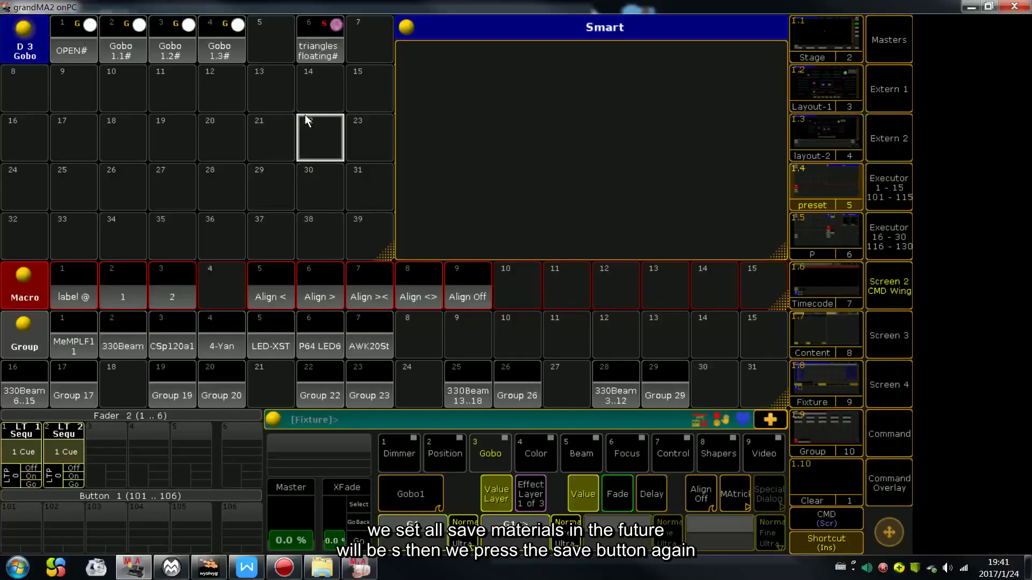
Set the preset type to Global in the full store options, then close them
{"action": "key", "text": "s"}
{"action": "key", "text": "s"}
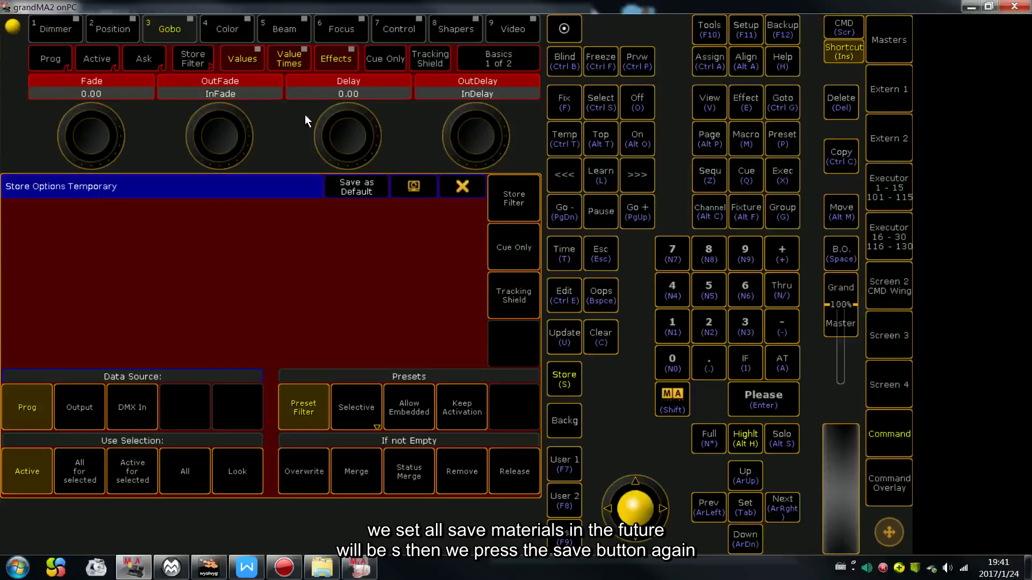
{"action": "left_click", "coordinate": [363, 409]}
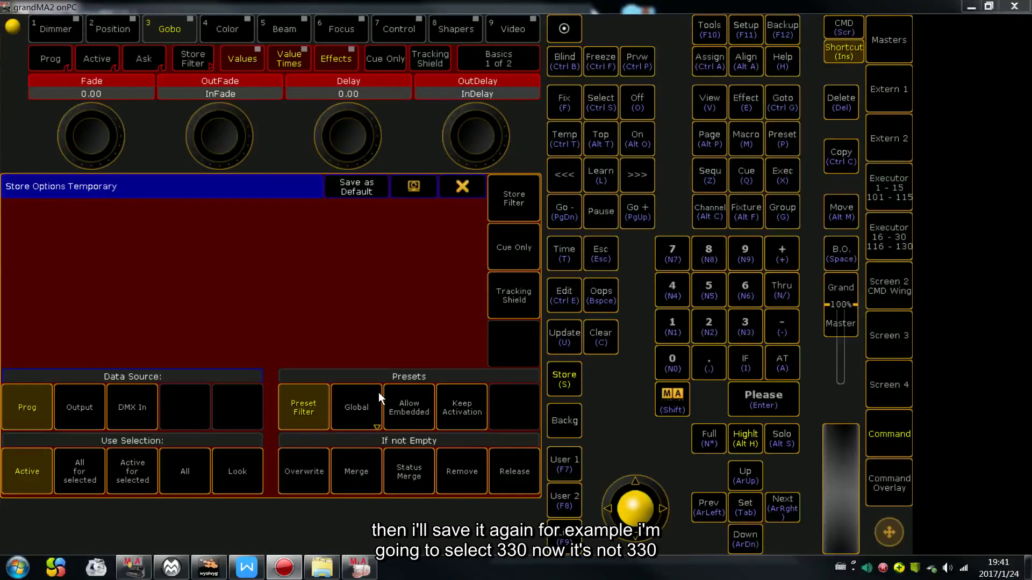
{"action": "left_click", "coordinate": [462, 186]}
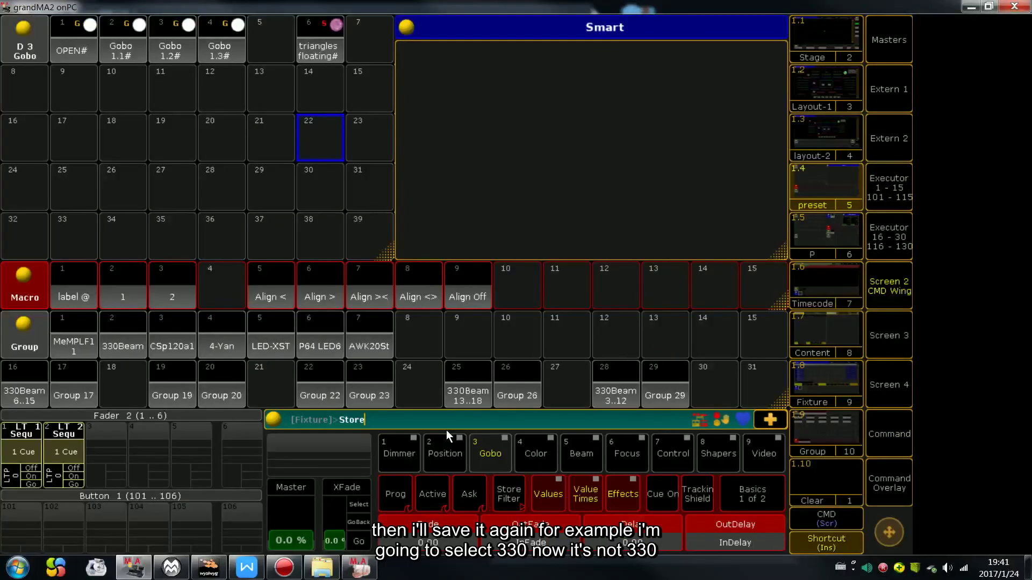
Select the five fixtures labelled 60 to 64 in Layout 2 and arrange the console window so the wysiwyg visualizer is visible
{"action": "left_click", "coordinate": [131, 338]}
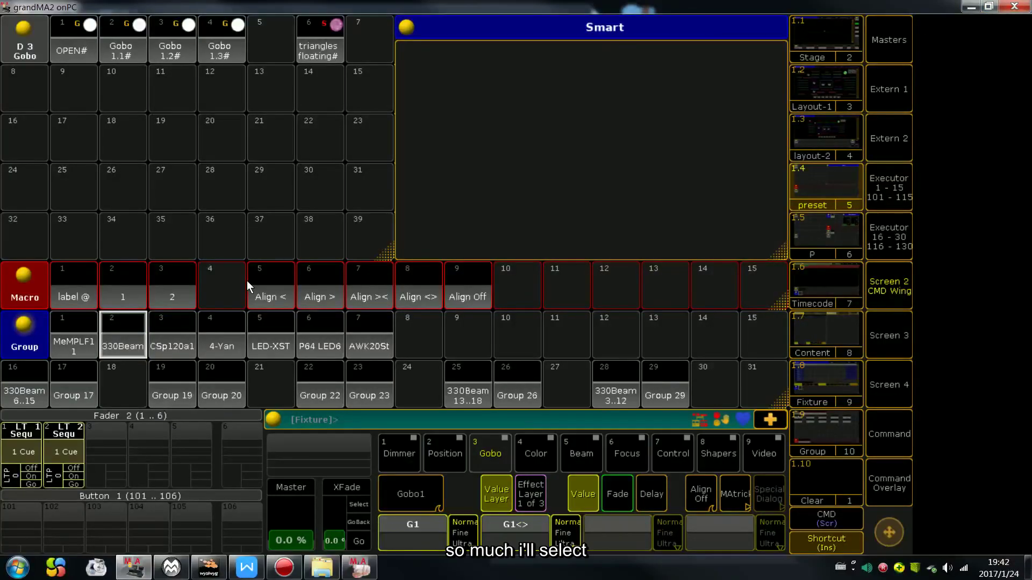
{"action": "left_click", "coordinate": [826, 74]}
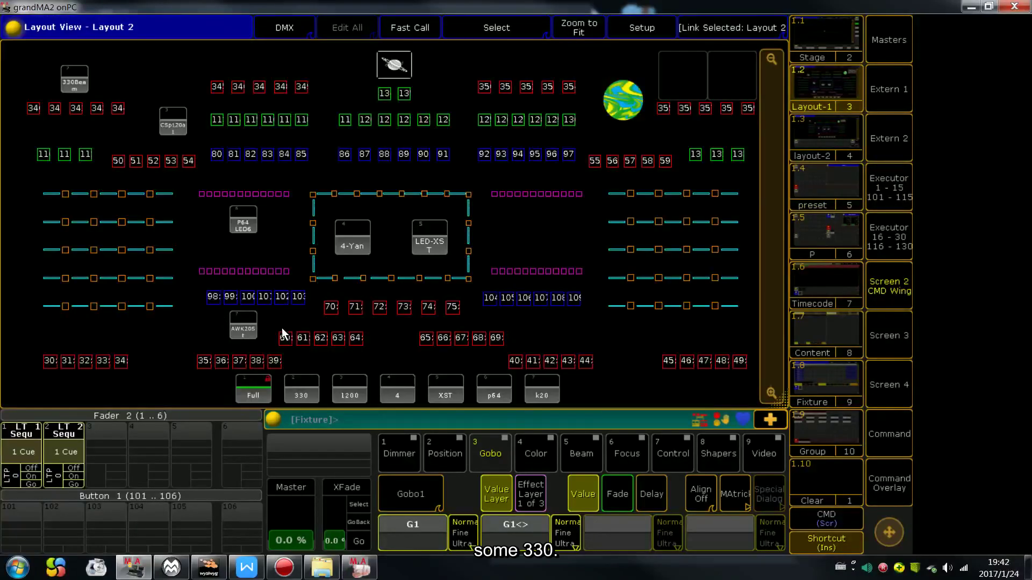
{"action": "left_click_drag", "start_coordinate": [282, 330], "coordinate": [369, 352]}
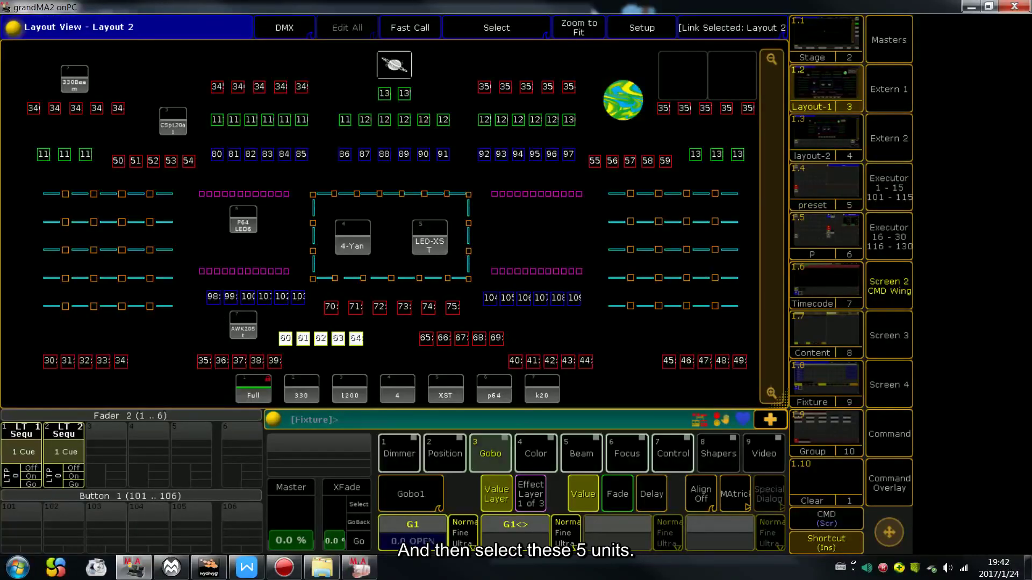
{"action": "left_click", "coordinate": [988, 6]}
{"action": "left_click_drag", "start_coordinate": [679, 80], "coordinate": [760, 34]}
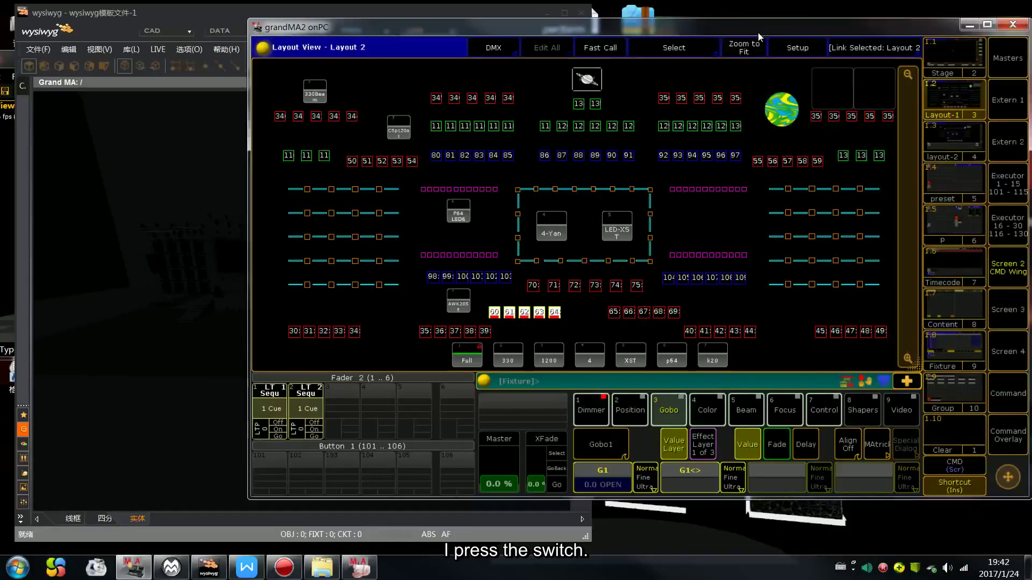
{"action": "left_click_drag", "start_coordinate": [699, 28], "coordinate": [897, 58]}
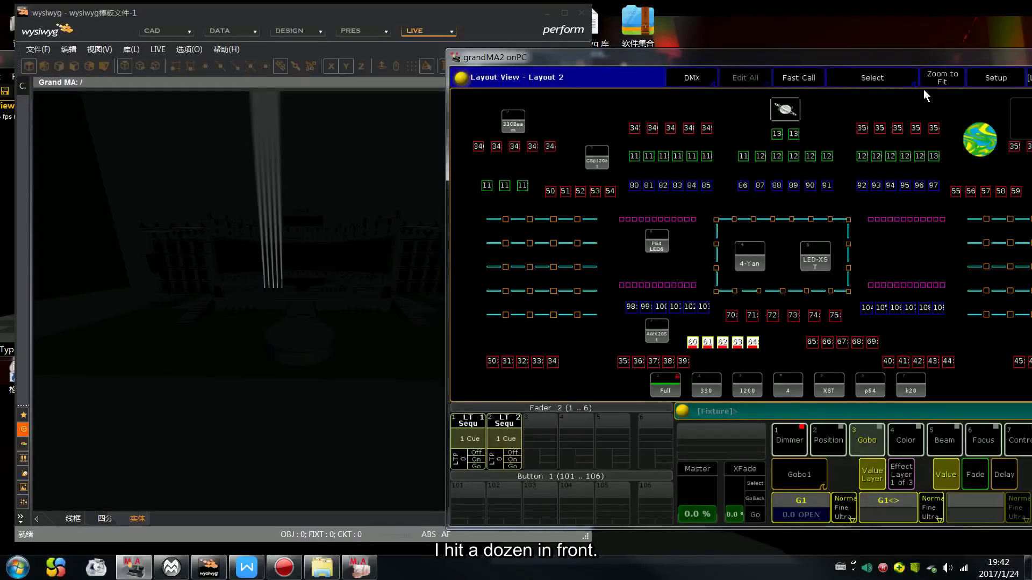
Tilt the five selected fixtures to 33.9 and fan out their pan with Align ><, checking the beams in the visualizer
{"action": "left_click", "coordinate": [821, 443]}
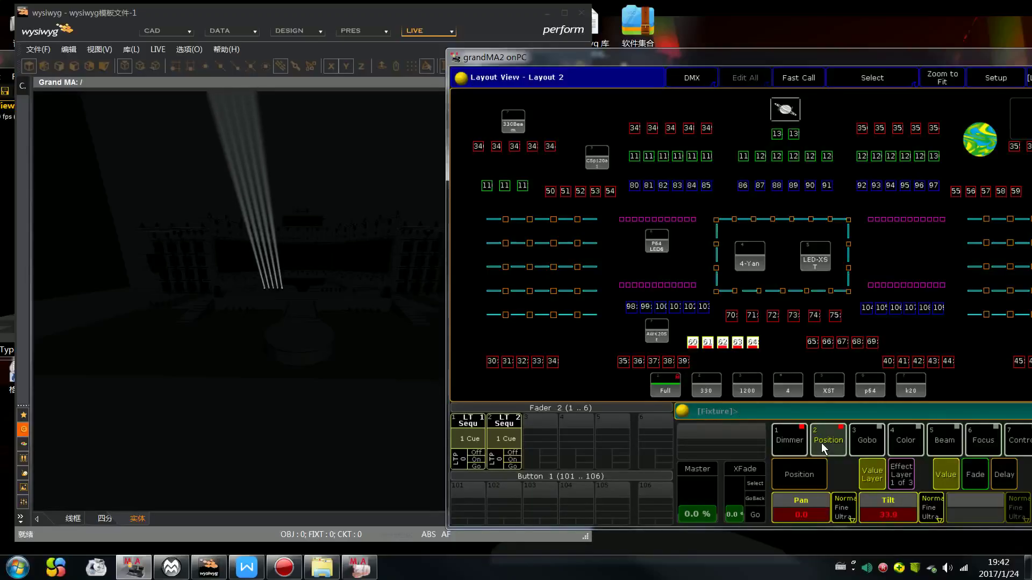
{"action": "left_click_drag", "start_coordinate": [820, 58], "coordinate": [532, 55]}
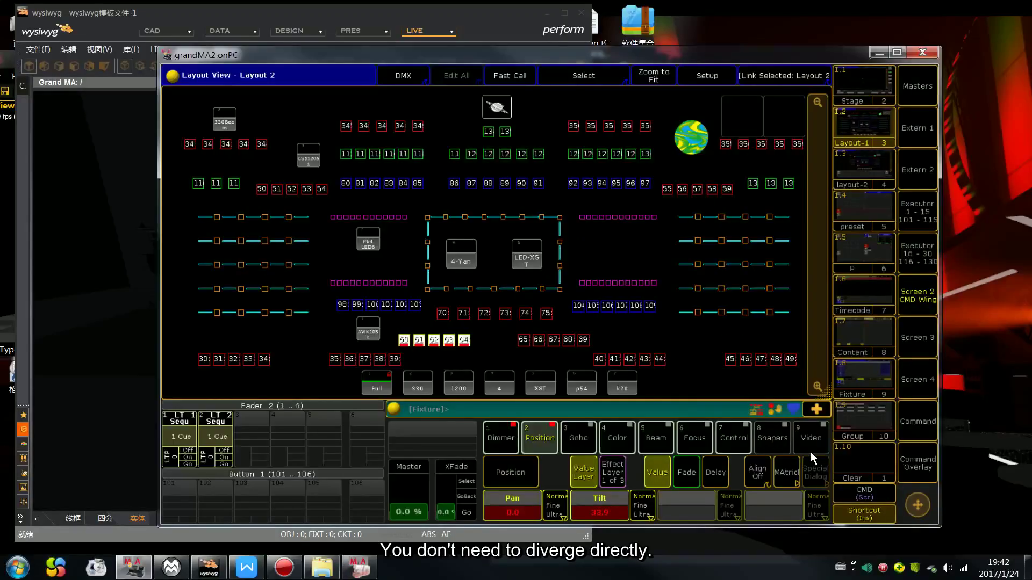
{"action": "left_click", "coordinate": [784, 467]}
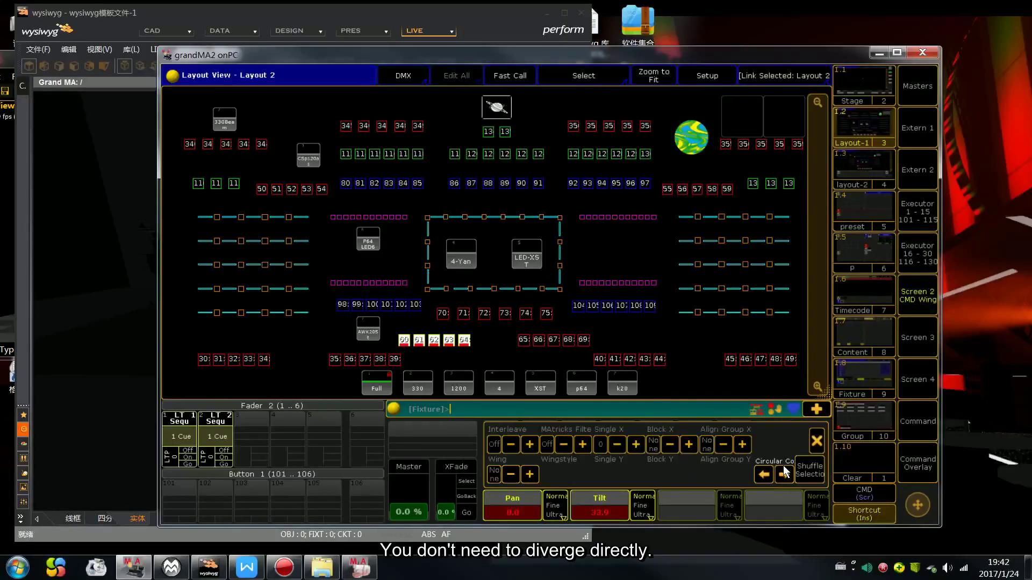
{"action": "left_click", "coordinate": [812, 440]}
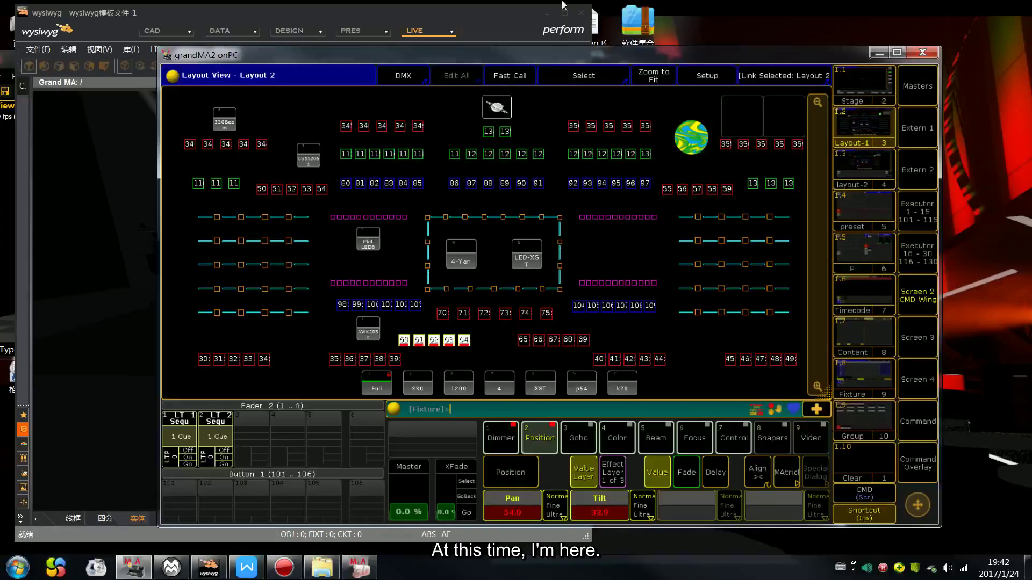
{"action": "left_click_drag", "start_coordinate": [561, 53], "coordinate": [736, 68]}
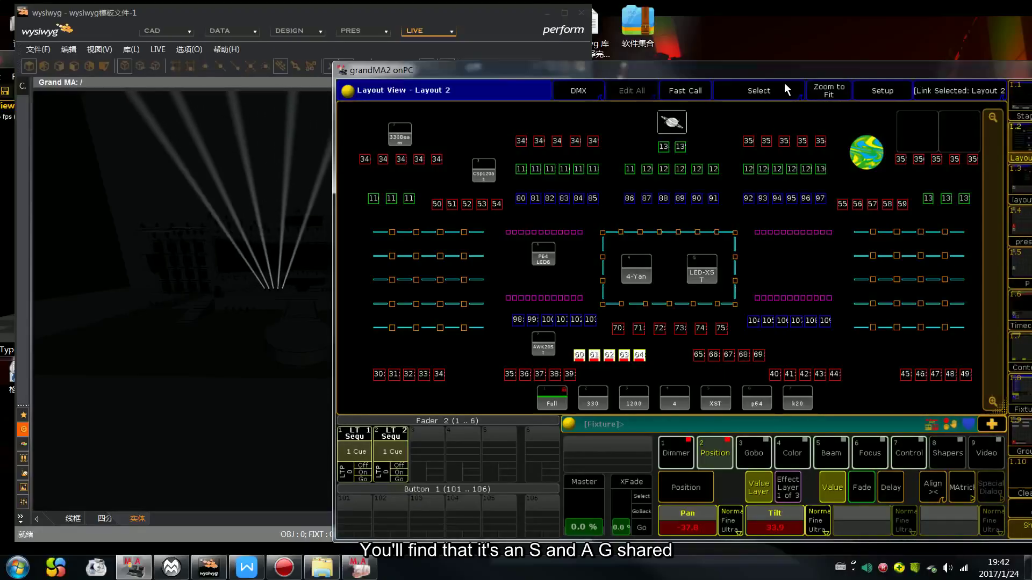
Return to the preset view and store the fanned position as Position preset 3
{"action": "left_click_drag", "start_coordinate": [785, 71], "coordinate": [555, 53]}
{"action": "left_click", "coordinate": [818, 224]}
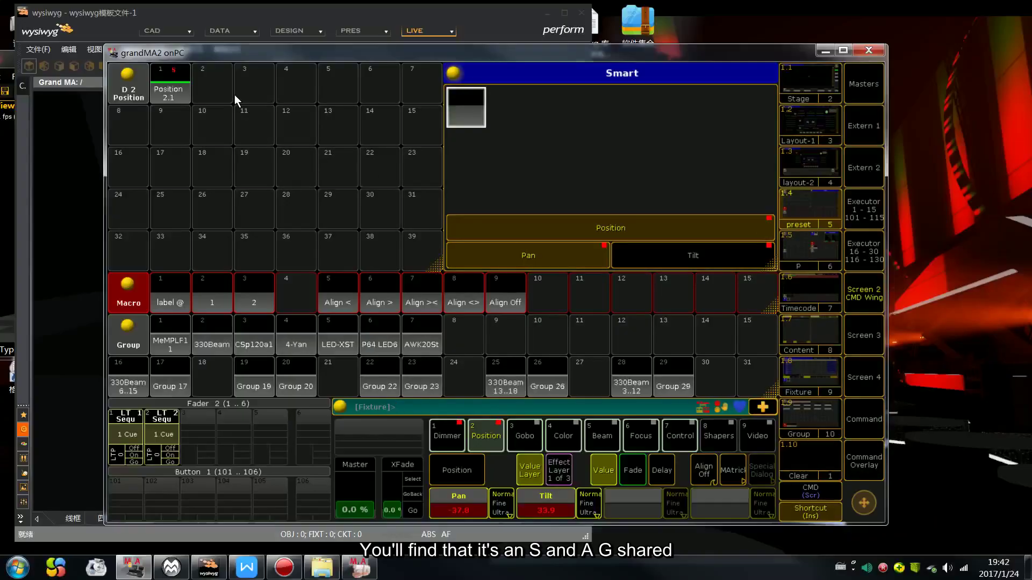
{"action": "key", "text": "s"}
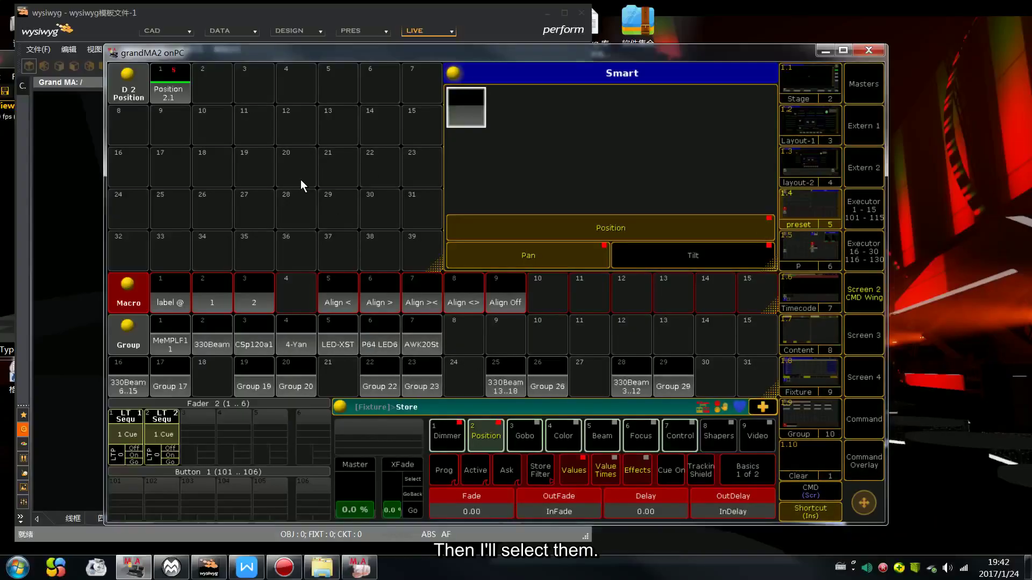
{"action": "left_click", "coordinate": [265, 95]}
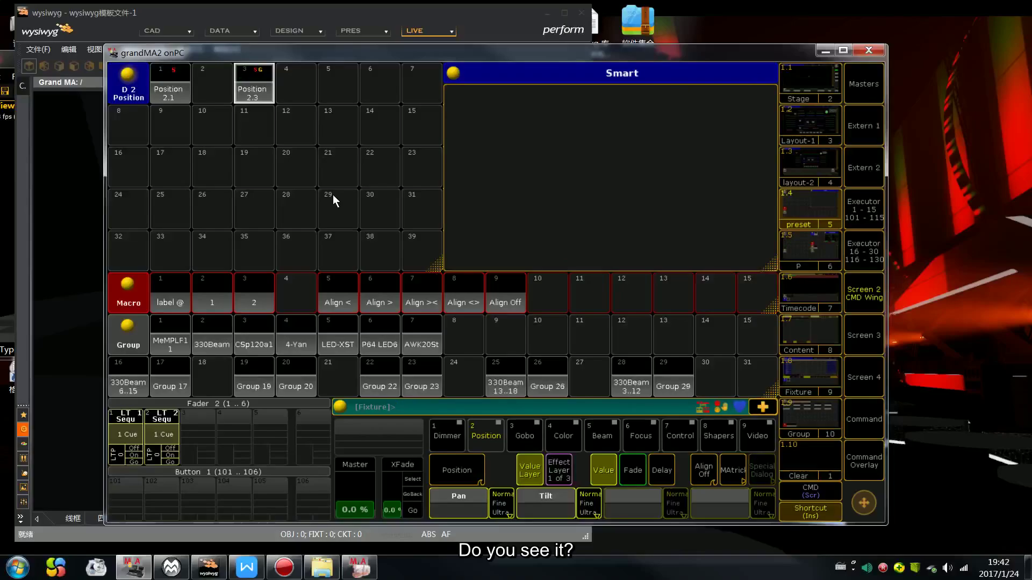
Recall Position preset 3 on group 330Beam and examine the resulting beams in the wysiwyg visualizer
{"action": "left_click_drag", "start_coordinate": [246, 49], "coordinate": [705, 71]}
{"action": "left_click", "coordinate": [555, 345]}
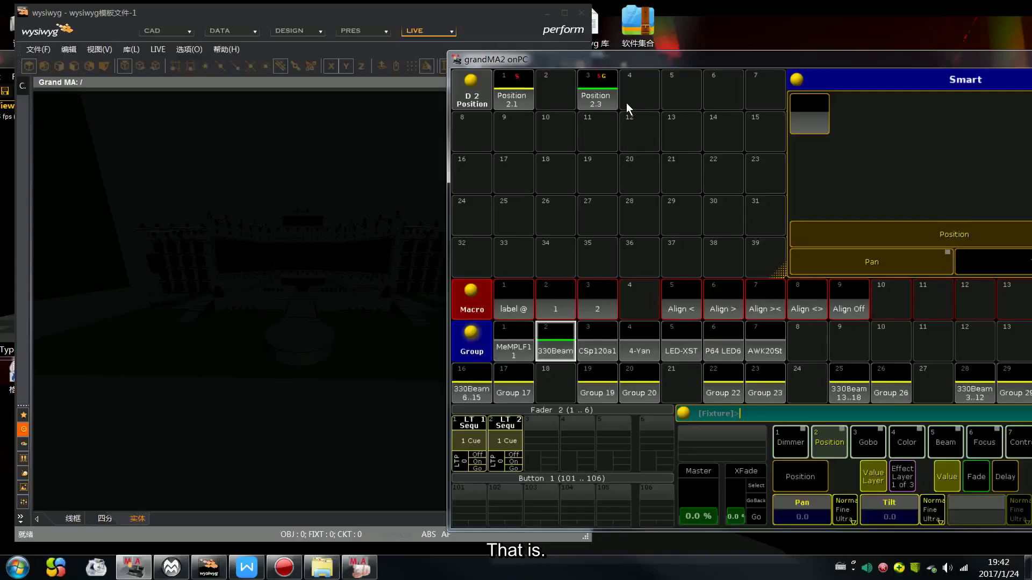
{"action": "left_click", "coordinate": [602, 94]}
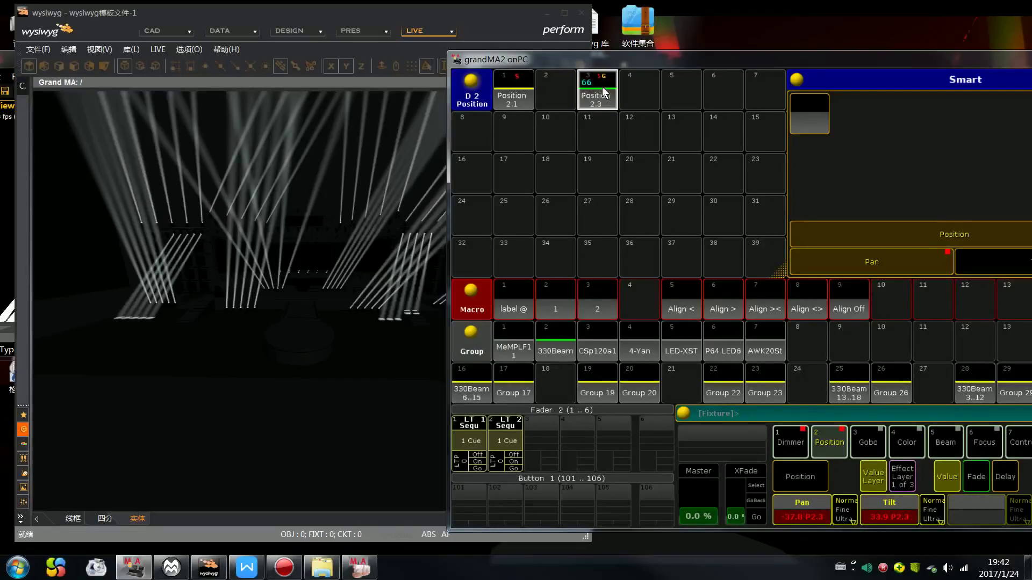
{"action": "left_click", "coordinate": [587, 91]}
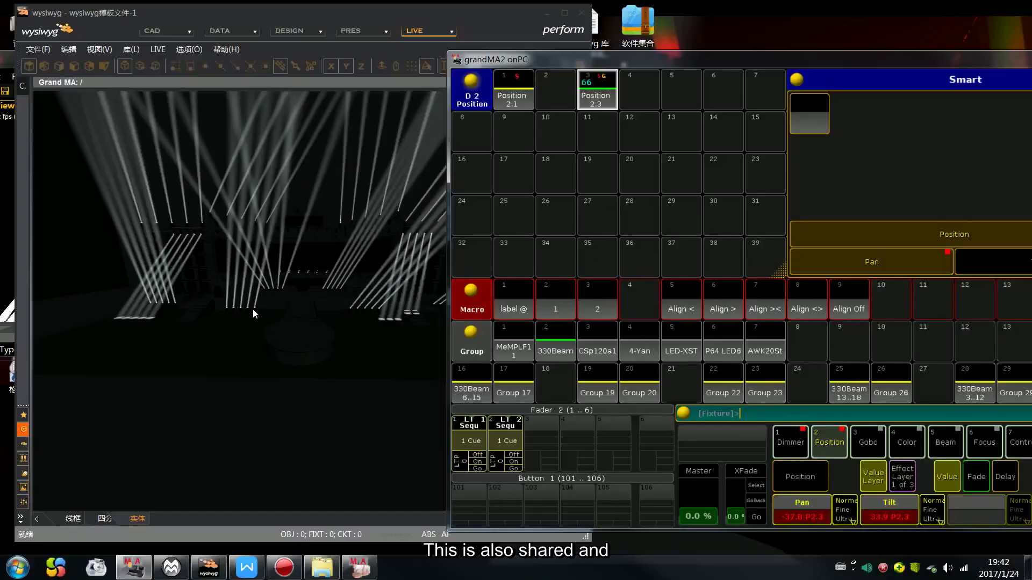
{"action": "left_click_drag", "start_coordinate": [396, 15], "coordinate": [367, 18]}
{"action": "left_click_drag", "start_coordinate": [621, 62], "coordinate": [492, 37]}
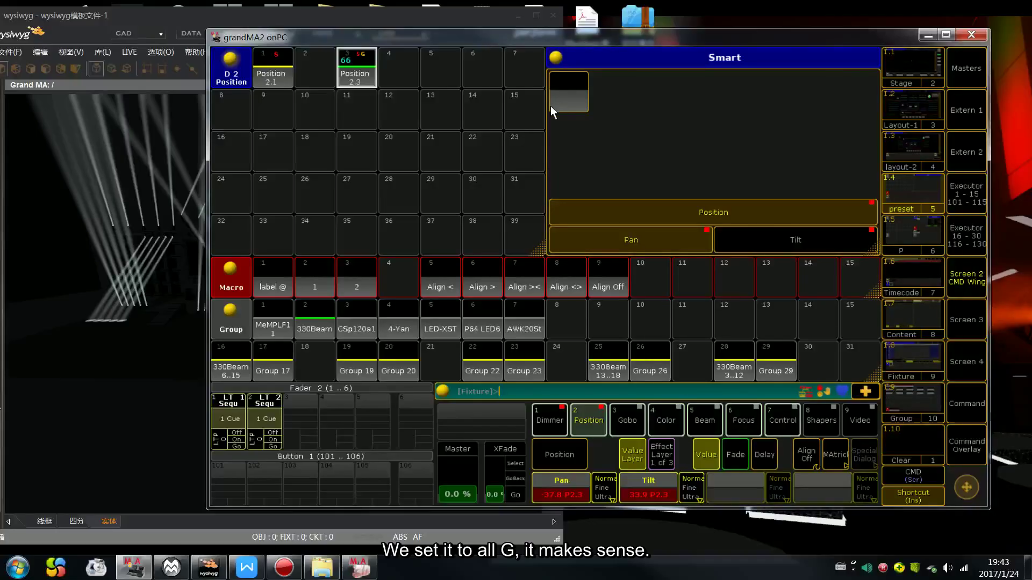
Check the preset type in the full store options and cancel the Store command without storing anything
{"action": "key", "text": "s"}
{"action": "key", "text": "s"}
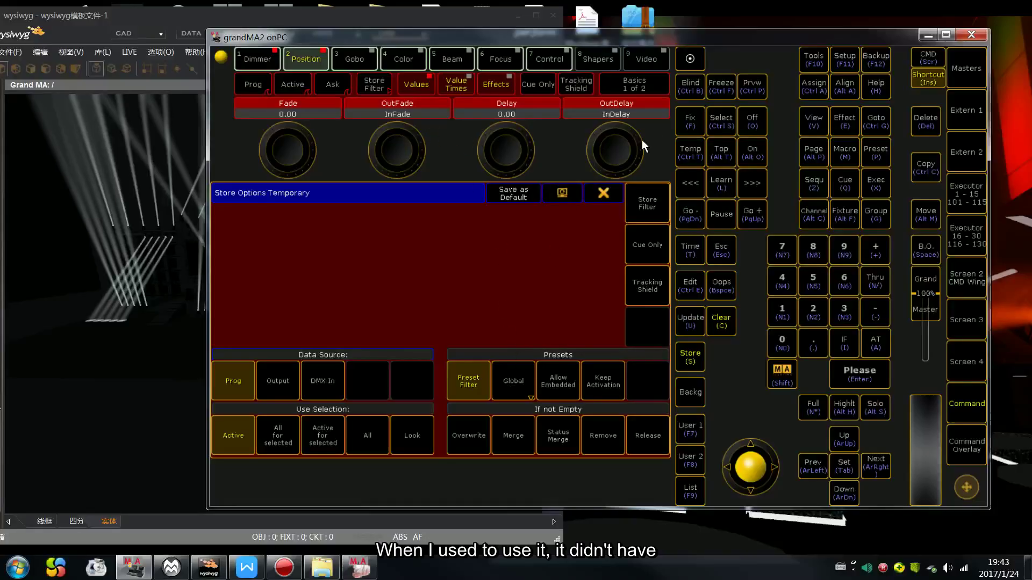
{"action": "left_click", "coordinate": [602, 193]}
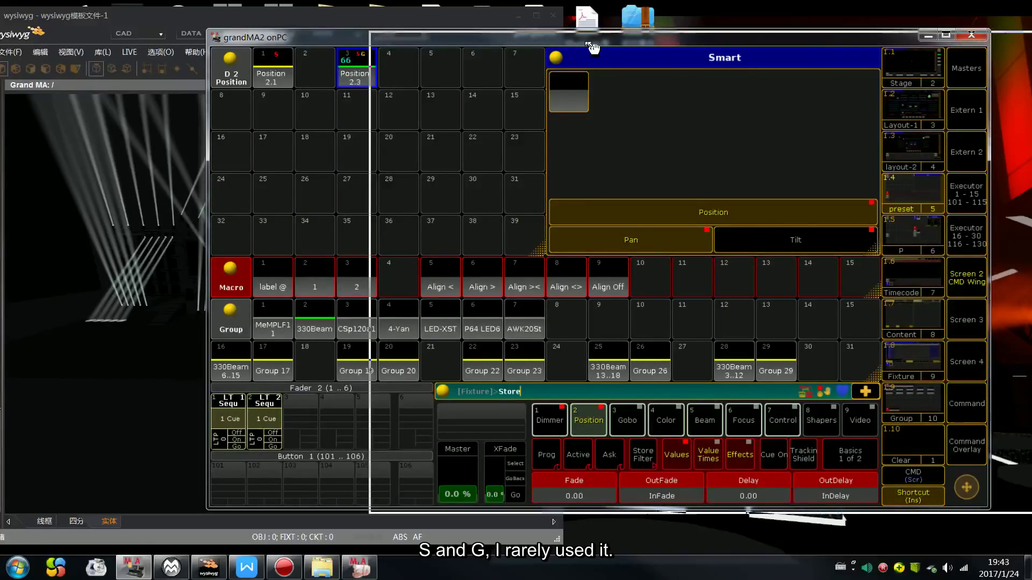
{"action": "left_click_drag", "start_coordinate": [593, 47], "coordinate": [644, 43]}
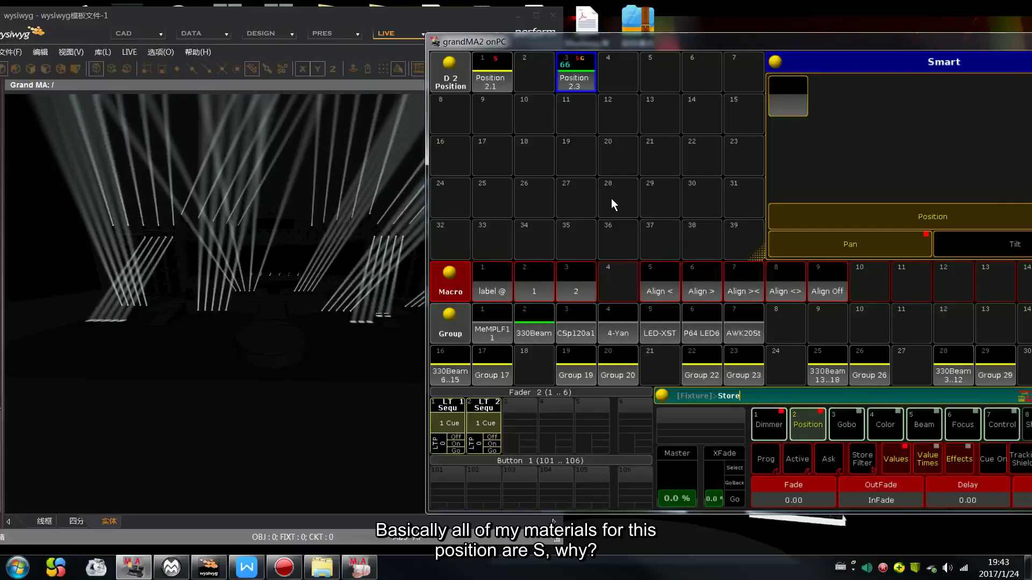
{"action": "key", "text": "Escape"}
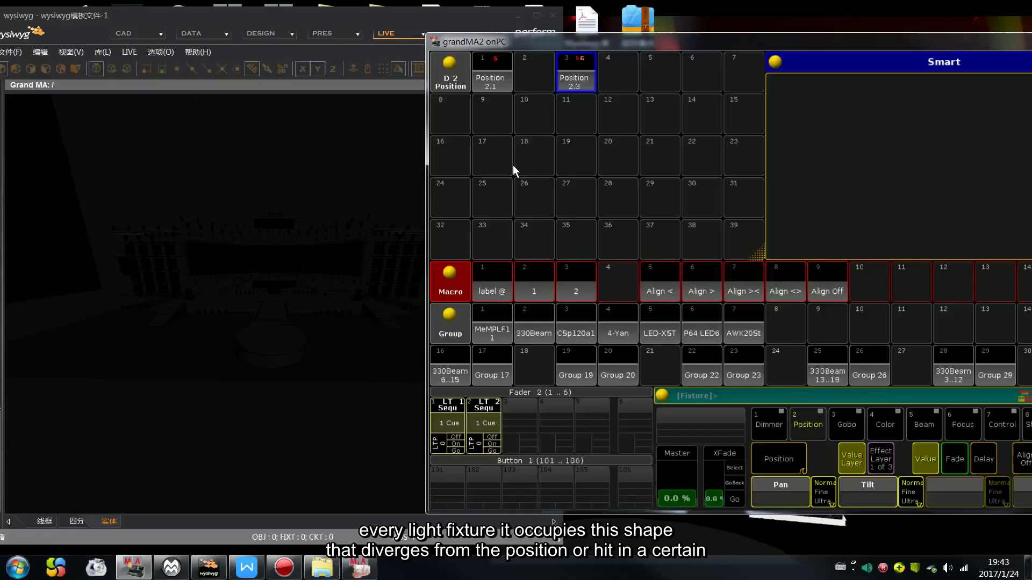
Delete Position preset 3 from the Position pool
{"action": "left_click", "coordinate": [365, 240]}
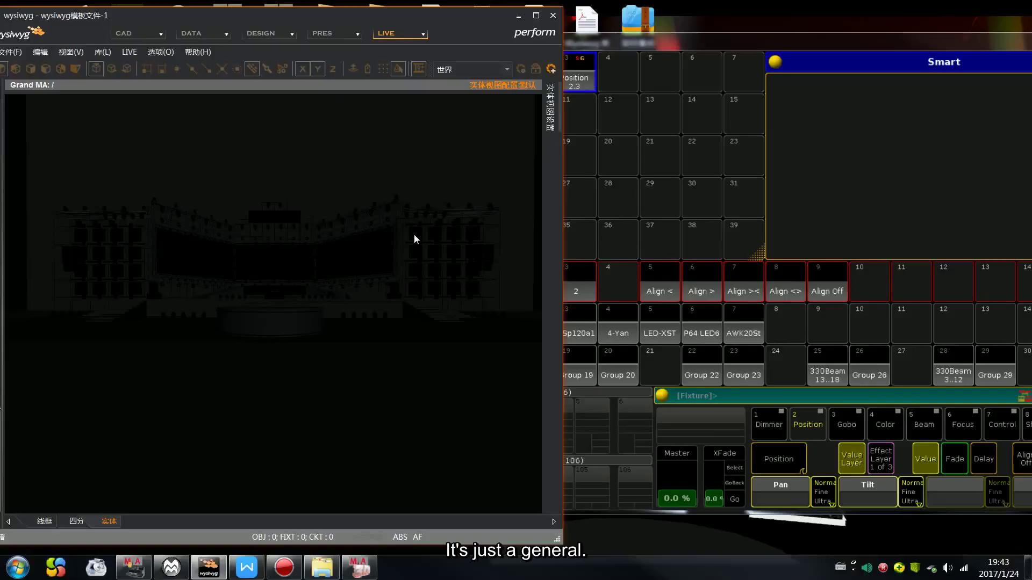
{"action": "left_click", "coordinate": [643, 121]}
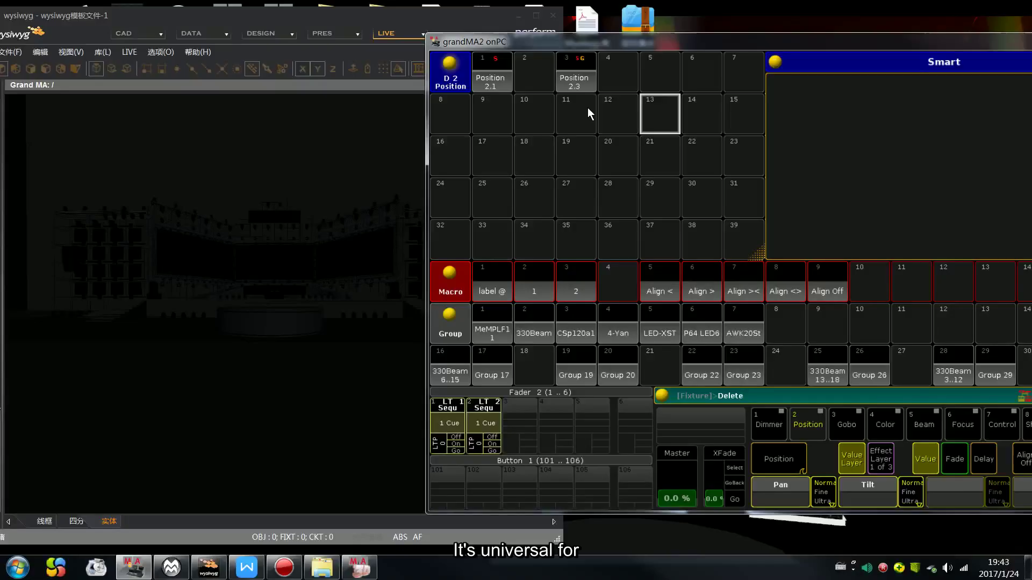
{"action": "left_click", "coordinate": [573, 77]}
Look at the stored Dimmer presets and return to the Position pool to compare them
{"action": "left_click_drag", "start_coordinate": [643, 41], "coordinate": [526, 35]}
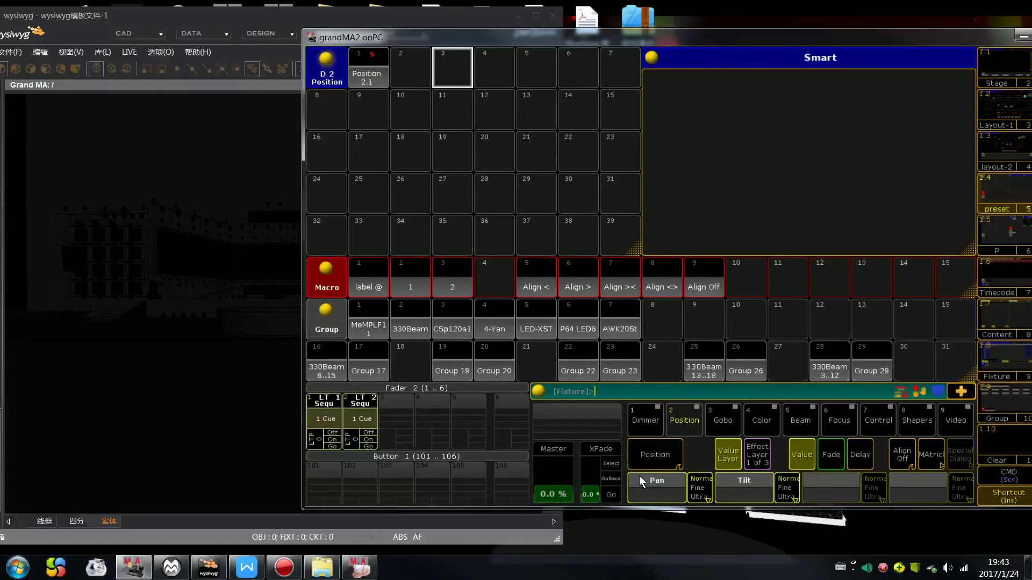
{"action": "left_click", "coordinate": [651, 418]}
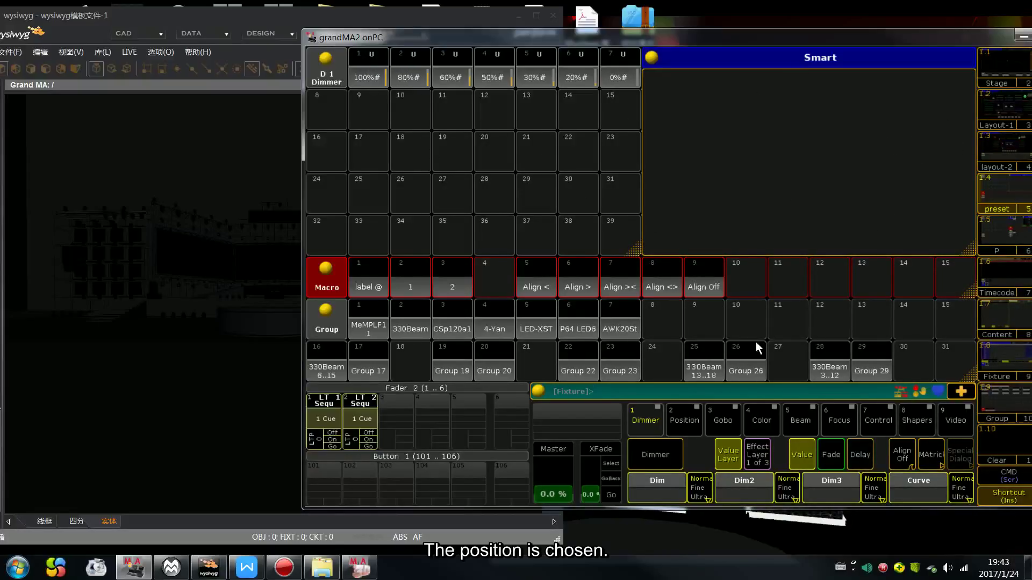
{"action": "left_click", "coordinate": [685, 421]}
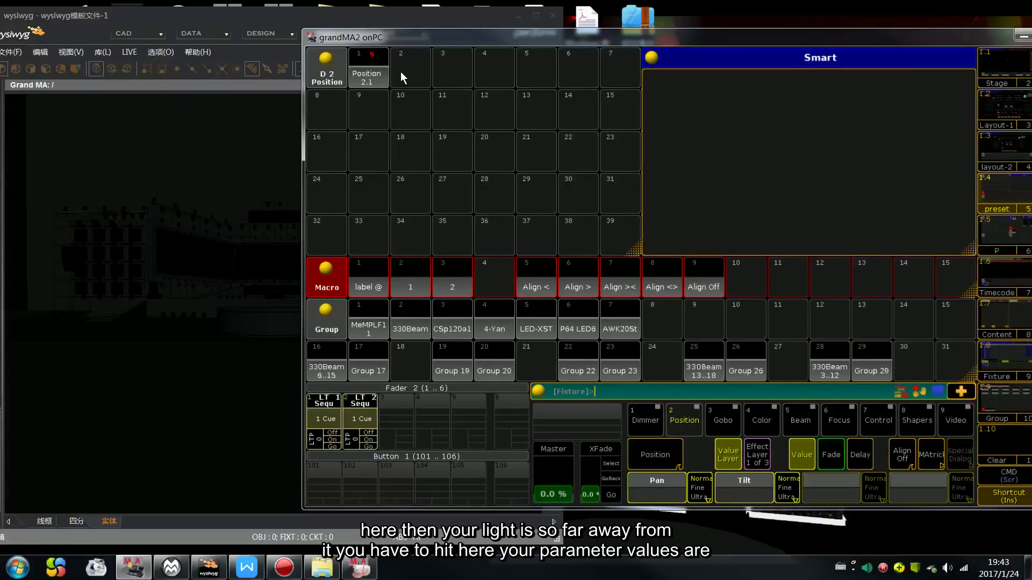
Look through the Gobo, Color, Beam, Focus and Control preset pools
{"action": "left_click", "coordinate": [730, 420]}
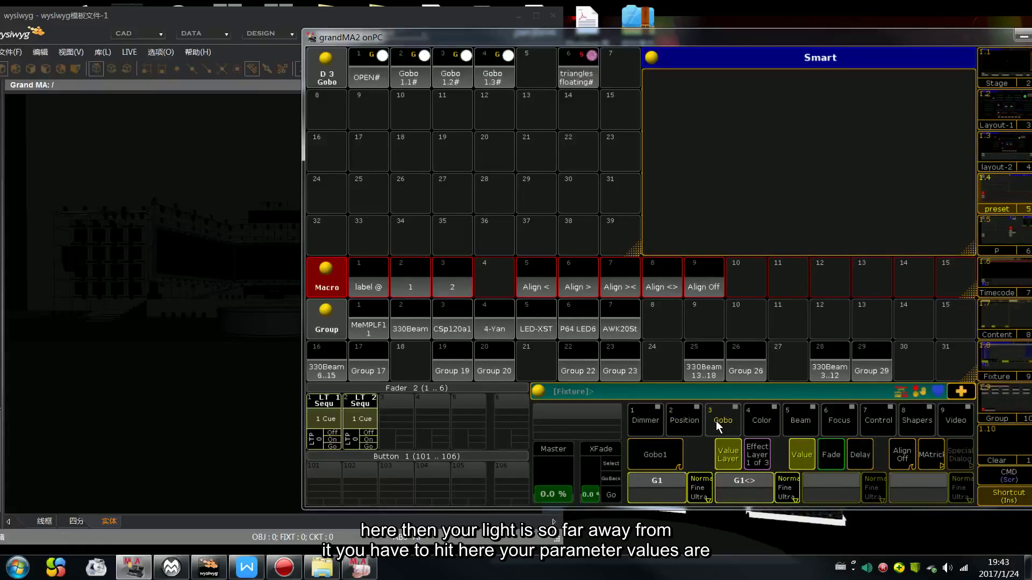
{"action": "left_click", "coordinate": [770, 425]}
{"action": "left_click", "coordinate": [802, 421]}
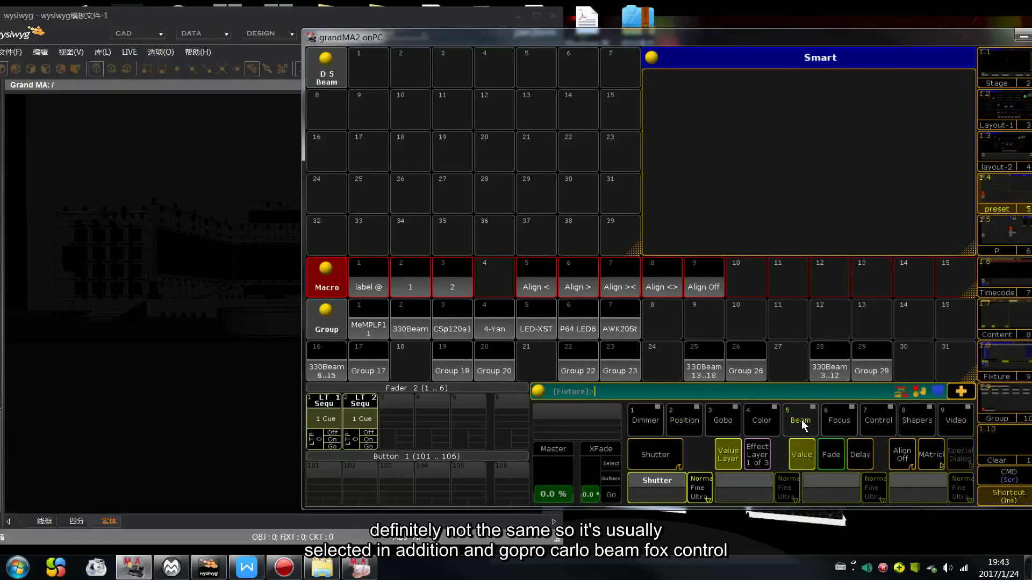
{"action": "left_click", "coordinate": [836, 420]}
{"action": "left_click", "coordinate": [872, 423]}
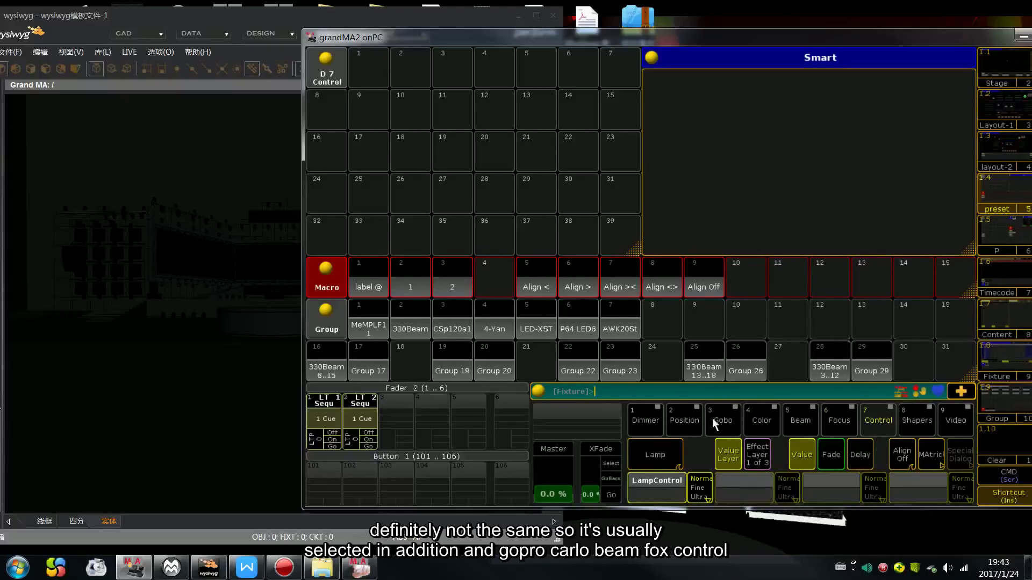
Set the preset storage type to Preset Type Default in the full store options and close them without storing anything
{"action": "left_click_drag", "start_coordinate": [454, 37], "coordinate": [383, 36]}
{"action": "key", "text": "s"}
{"action": "key", "text": "s"}
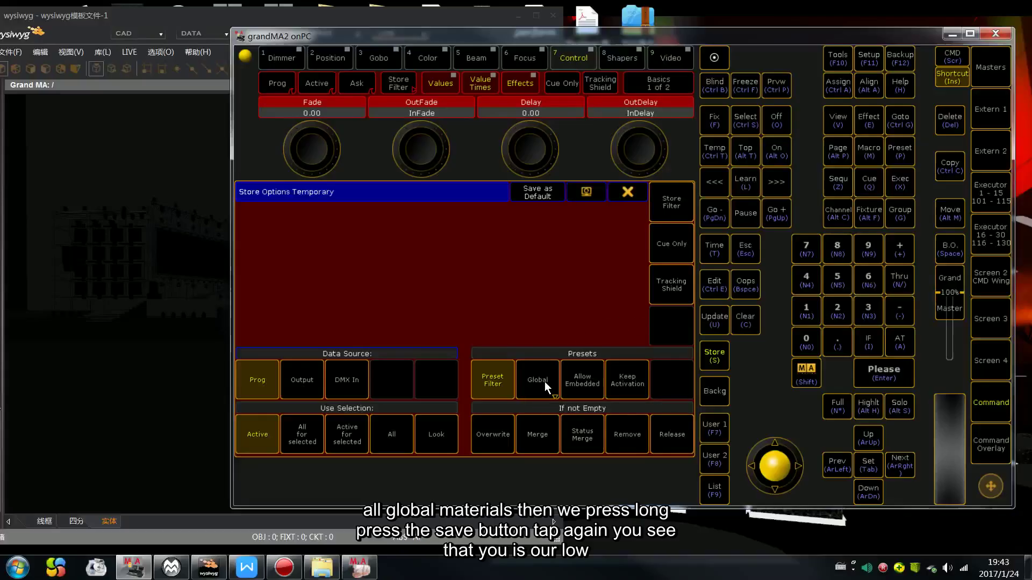
{"action": "left_click", "coordinate": [544, 382]}
{"action": "left_click", "coordinate": [539, 383]}
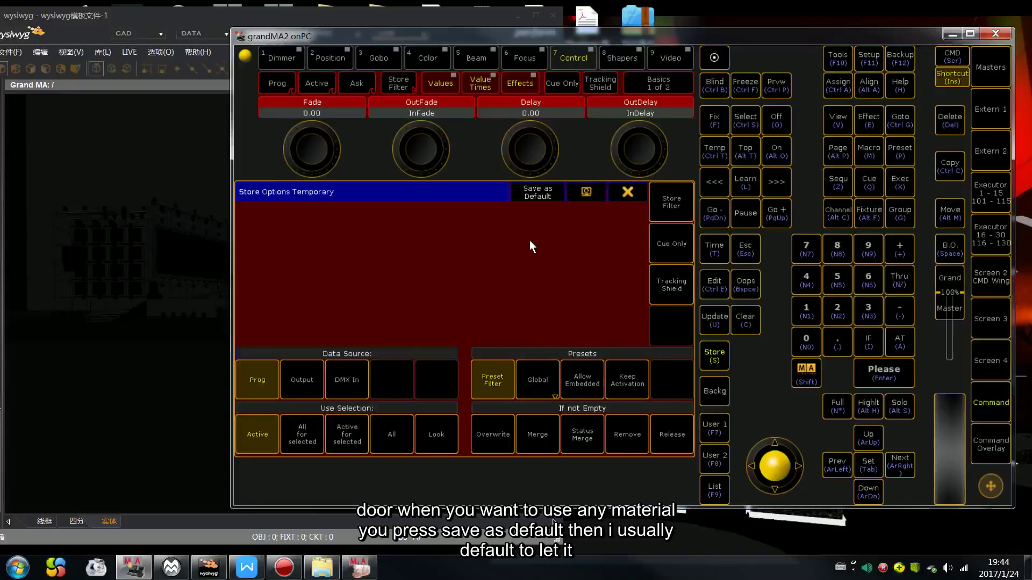
{"action": "left_click", "coordinate": [540, 382]}
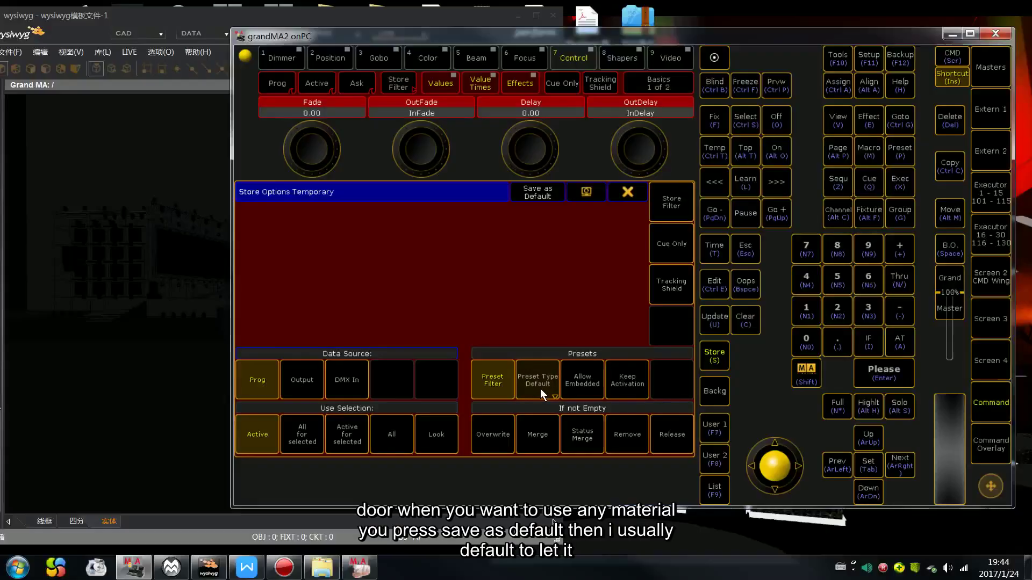
{"action": "left_click", "coordinate": [634, 192]}
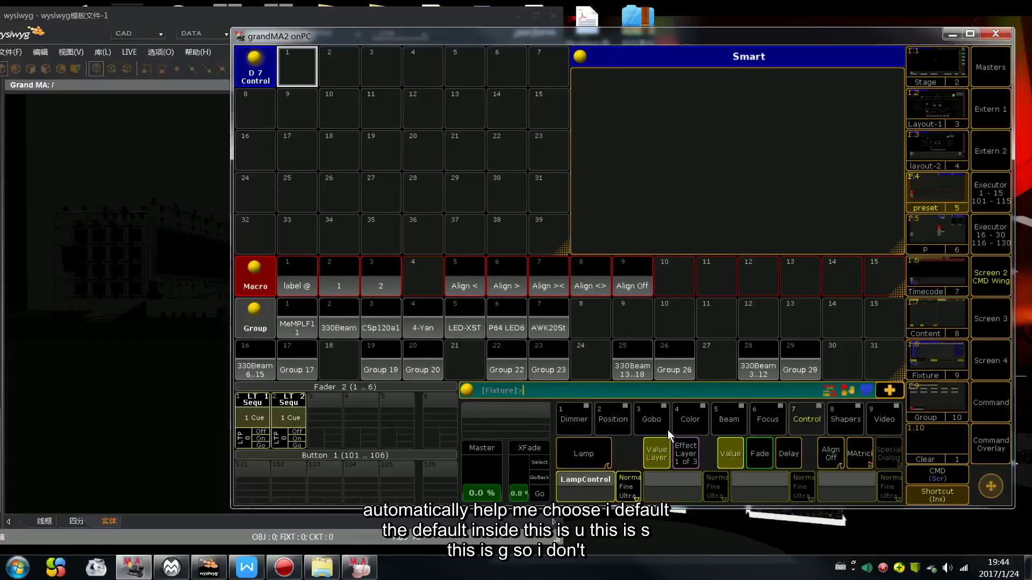
Compare the storage type markings of the presets in the Dimmer, Position, Gobo and Color pools
{"action": "left_click", "coordinate": [582, 417]}
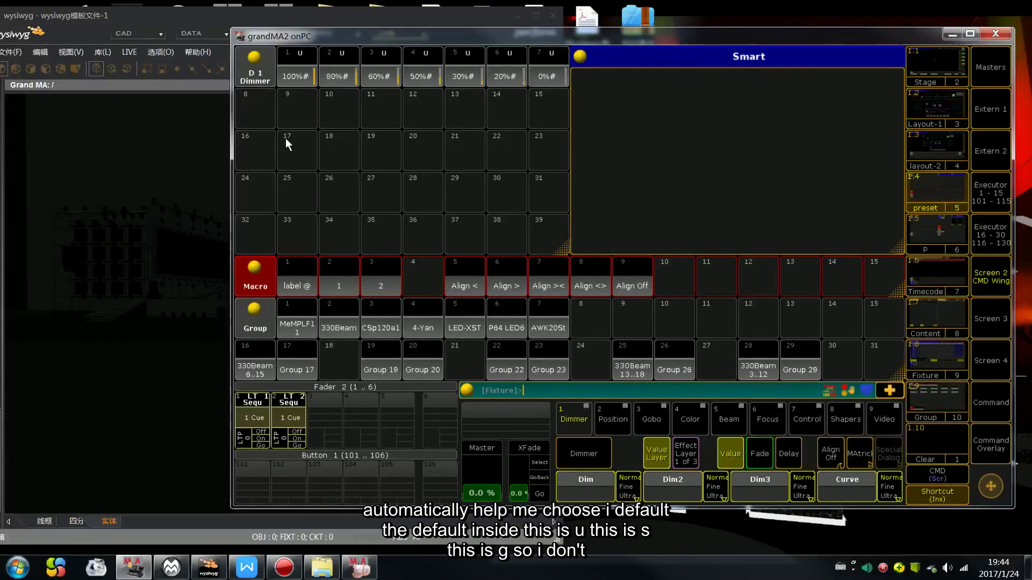
{"action": "left_click", "coordinate": [611, 419]}
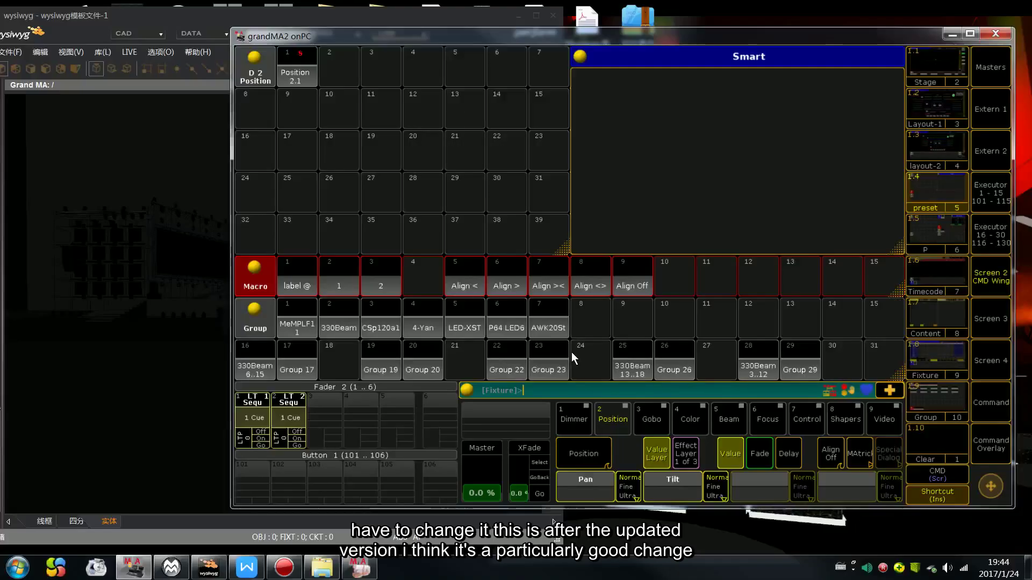
{"action": "left_click", "coordinate": [649, 419]}
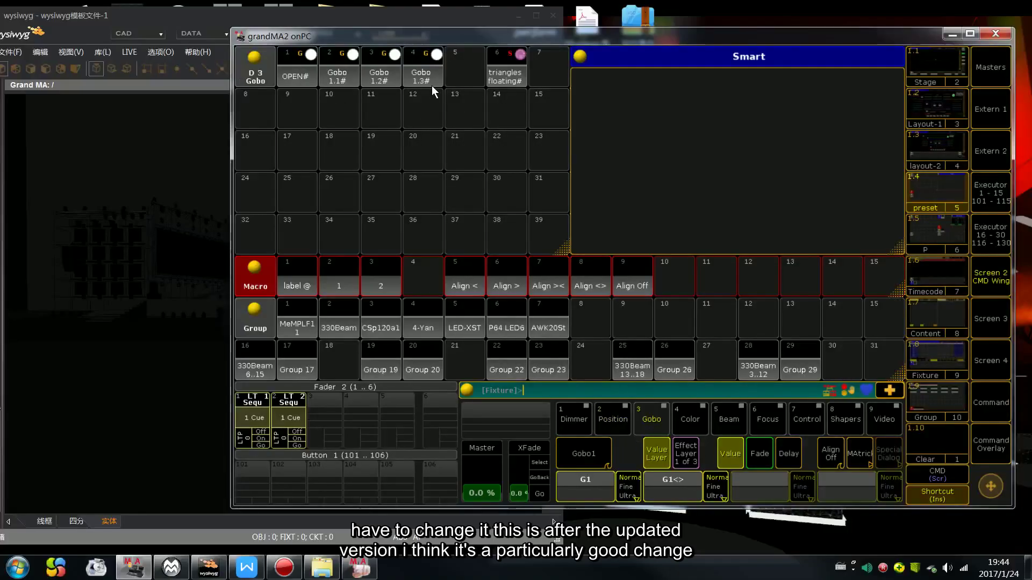
{"action": "left_click", "coordinate": [683, 417]}
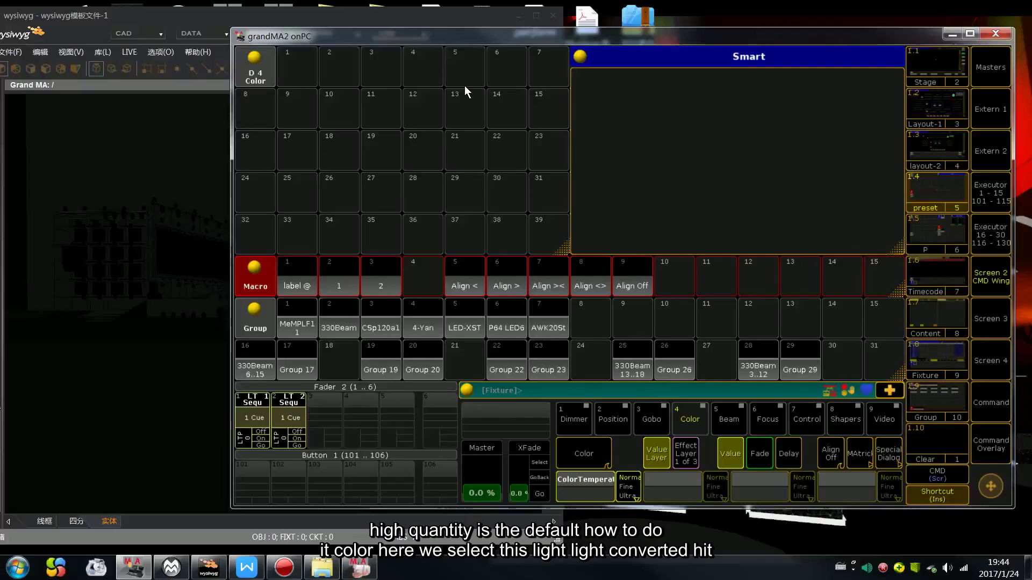
Select the two lowest rows of fixtures in the Layout 2 view, light them and set their Tilt to 29.3
{"action": "left_click_drag", "start_coordinate": [448, 40], "coordinate": [327, 31]}
{"action": "left_click", "coordinate": [604, 415]}
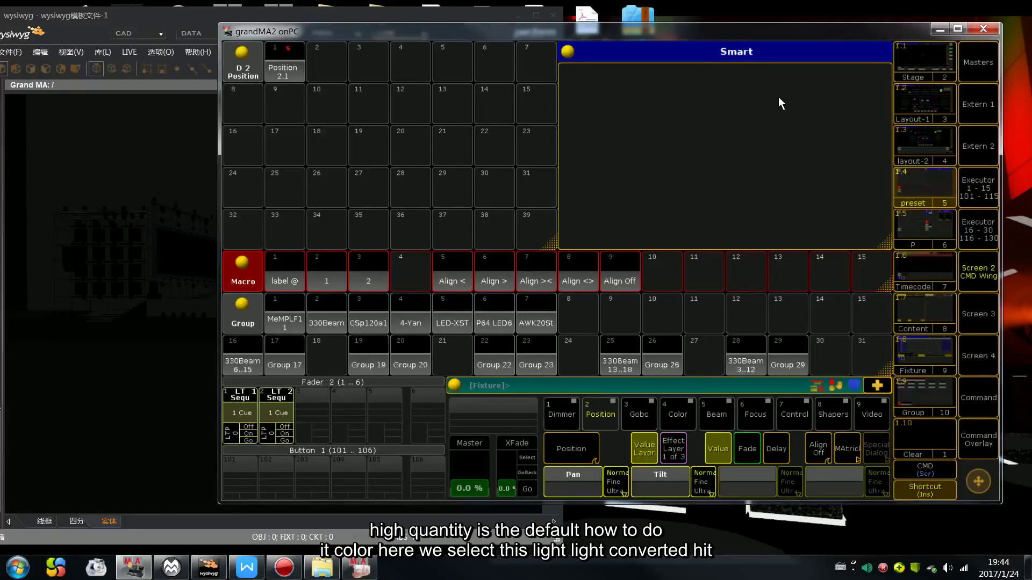
{"action": "left_click", "coordinate": [952, 105]}
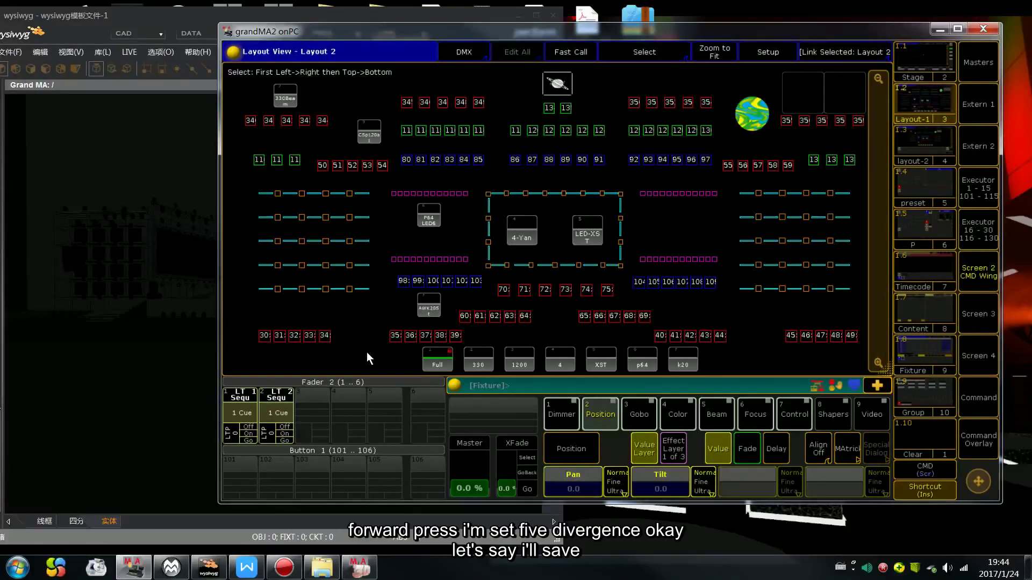
{"action": "left_click_drag", "start_coordinate": [366, 352], "coordinate": [872, 347]}
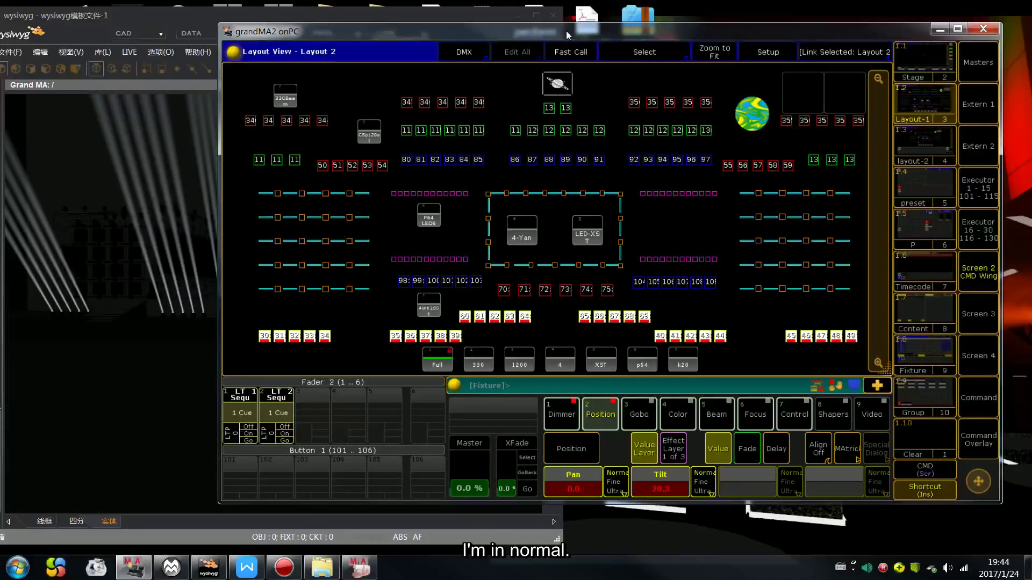
Configure MAtricks grouping and the >< alignment for the selected fixtures, and fan their Pan to -43.2
{"action": "left_click_drag", "start_coordinate": [566, 31], "coordinate": [376, 26]}
{"action": "left_click", "coordinate": [916, 417]}
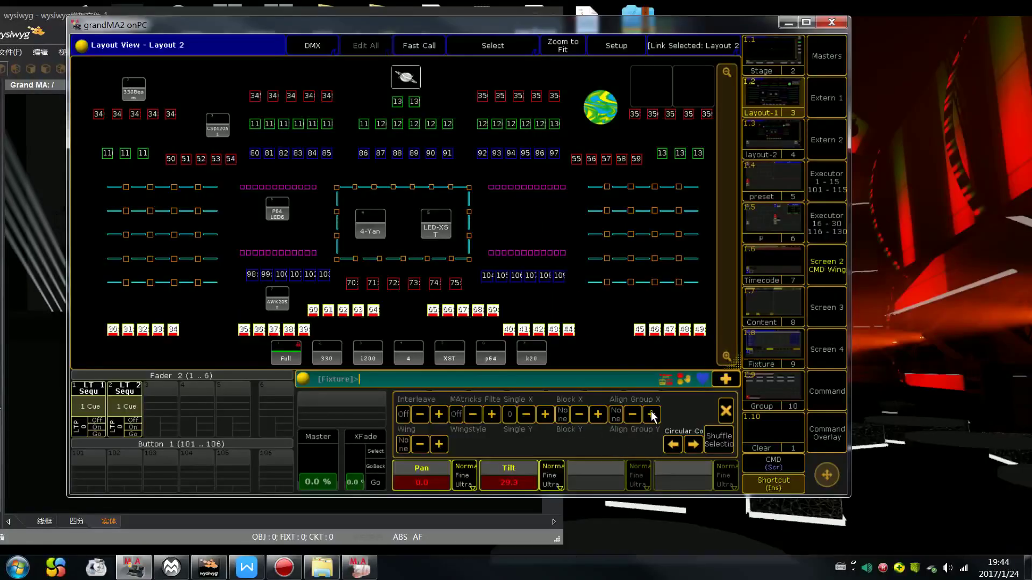
{"action": "left_click", "coordinate": [725, 411]}
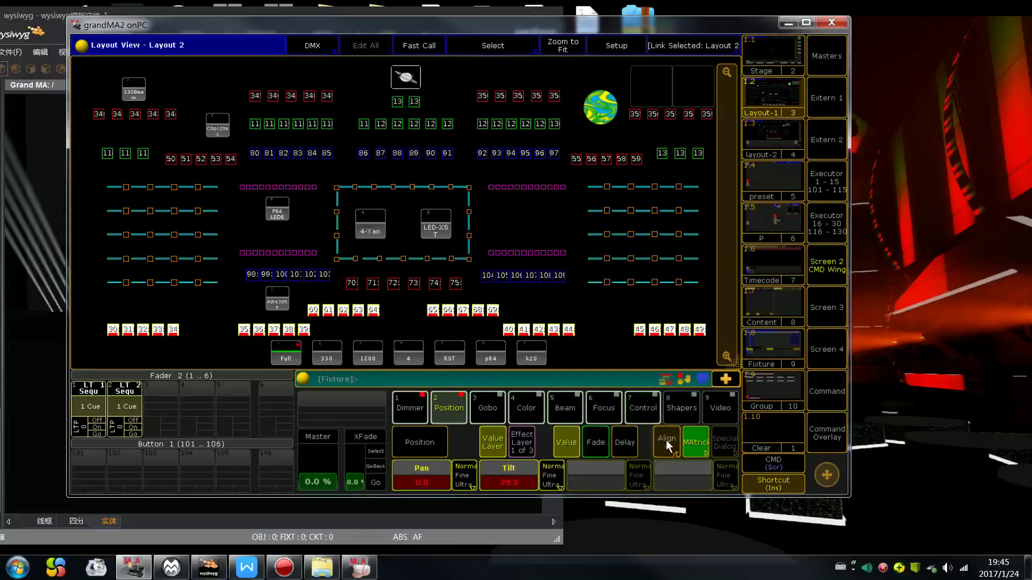
{"action": "left_click_drag", "start_coordinate": [390, 27], "coordinate": [556, 45]}
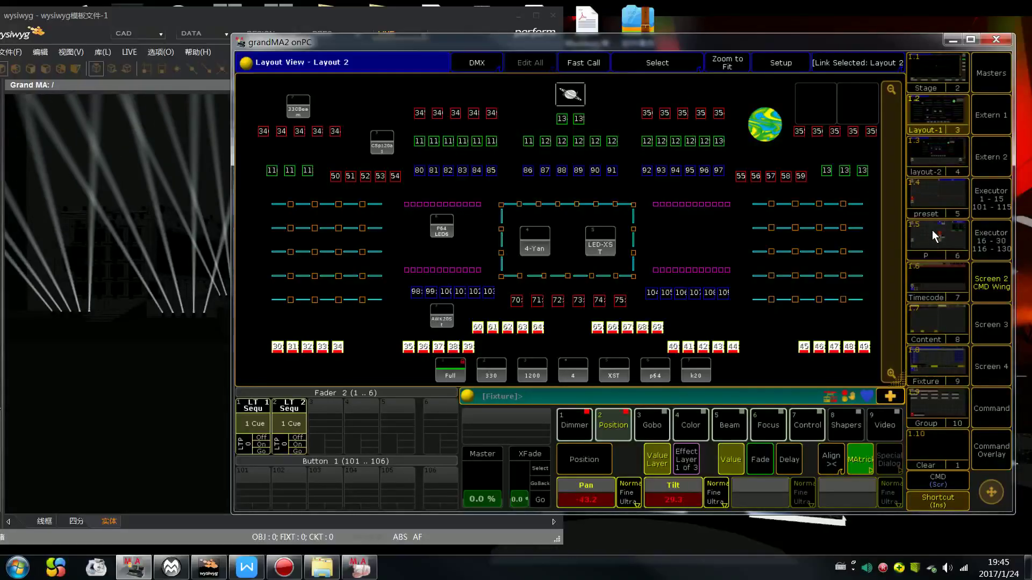
Store the fanned beam position in slot 8 of the Position preset pool
{"action": "left_click", "coordinate": [930, 202]}
{"action": "left_click_drag", "start_coordinate": [578, 44], "coordinate": [874, 57]}
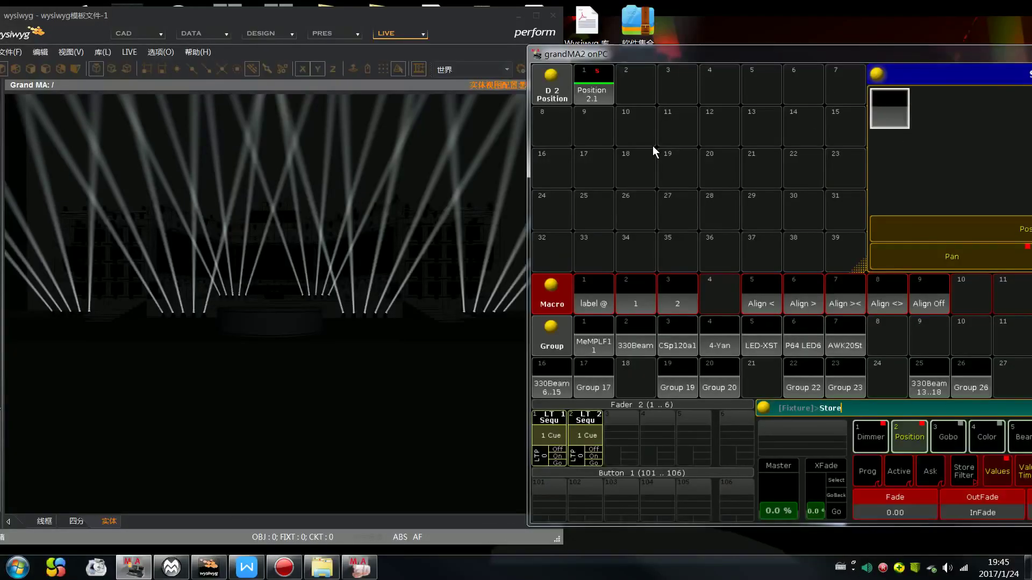
{"action": "left_click", "coordinate": [564, 140]}
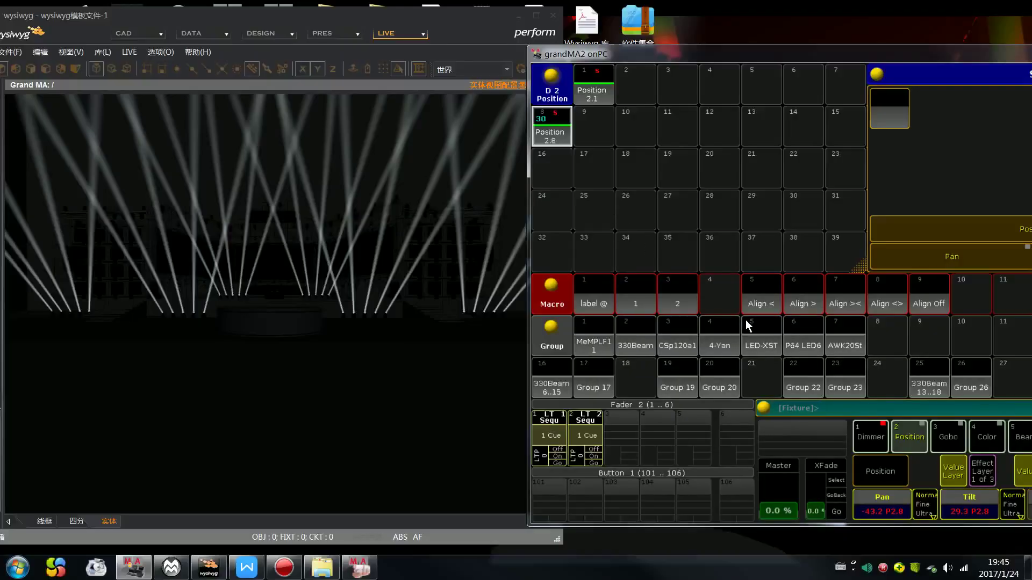
Set Pan and Tilt of the selected fixtures to 0, store this as Position preset 16 and clear the programmer
{"action": "left_click", "coordinate": [905, 508]}
{"action": "left_click", "coordinate": [701, 315]}
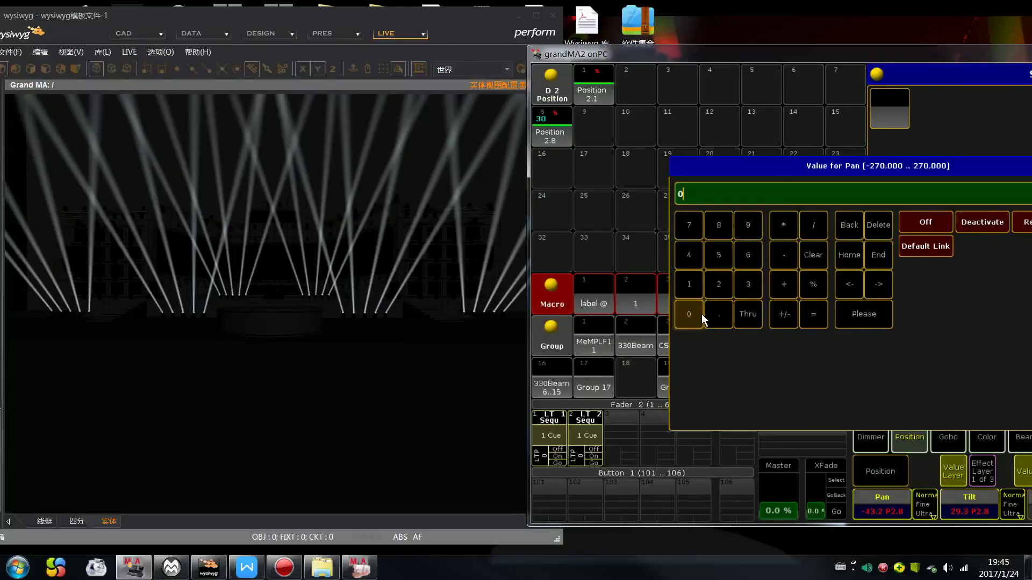
{"action": "key", "text": "Return"}
{"action": "left_click", "coordinate": [947, 508]}
{"action": "left_click", "coordinate": [691, 319]}
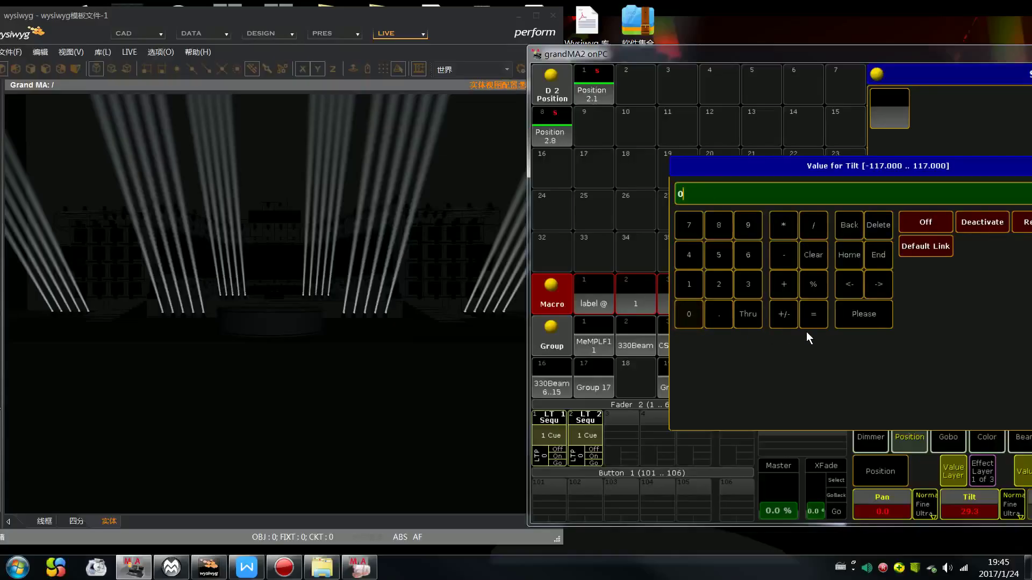
{"action": "key", "text": "Return"}
{"action": "key", "text": "s"}
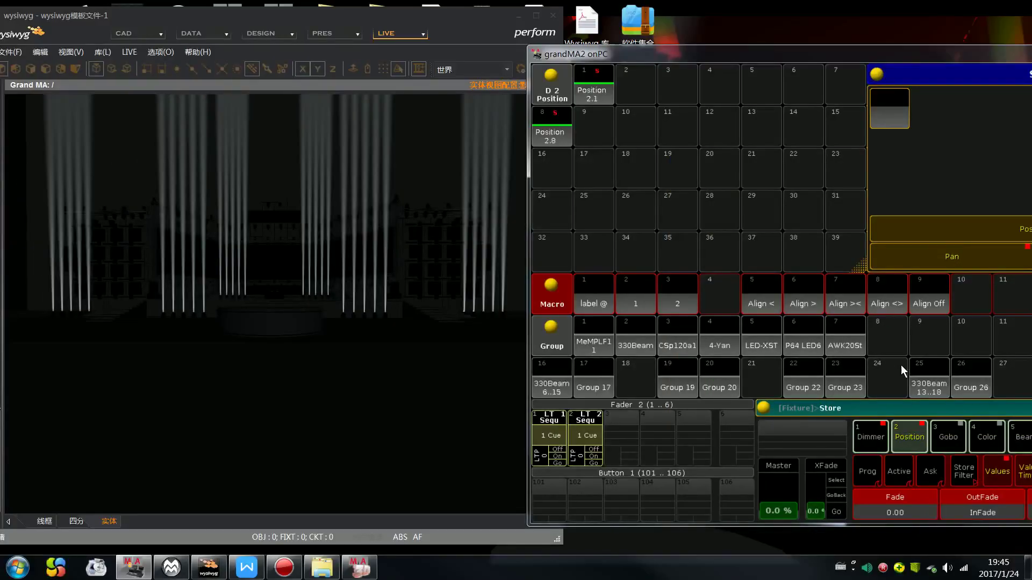
{"action": "left_click", "coordinate": [557, 163]}
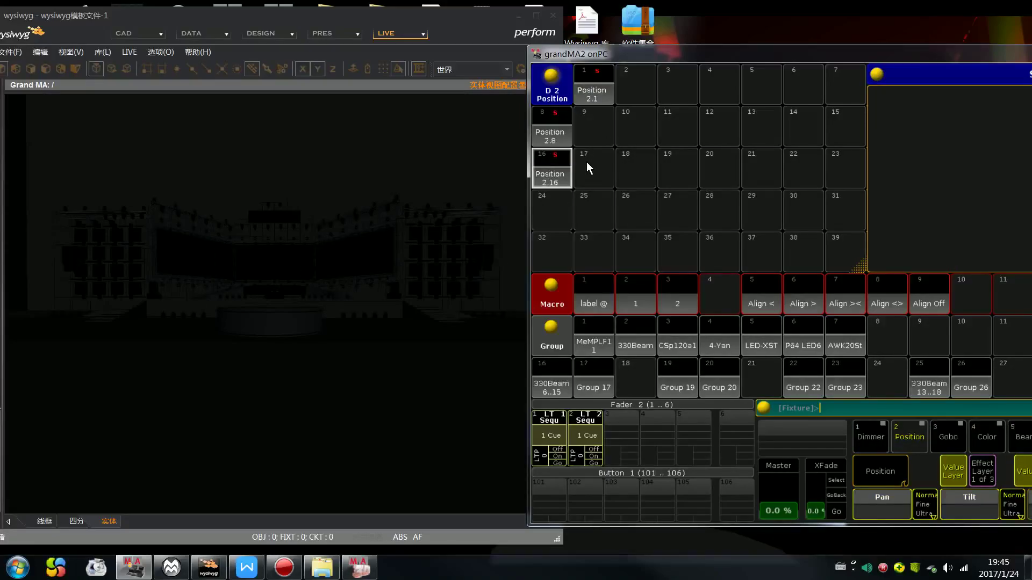
Recall Position preset 8 on its fixtures and change their Pan fan to 56.7 using MAtricks and the >< alignment
{"action": "left_click", "coordinate": [565, 129]}
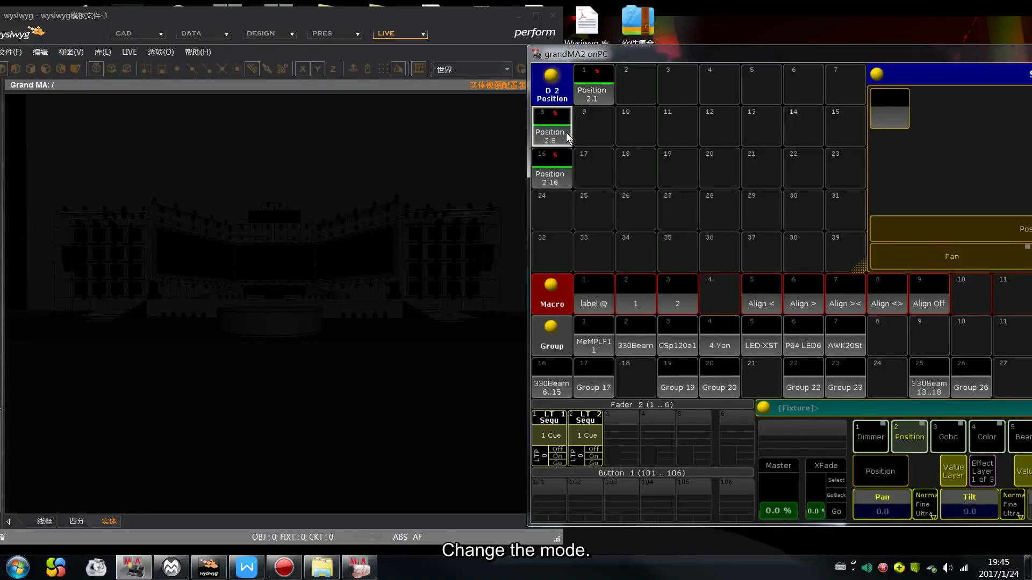
{"action": "left_click", "coordinate": [566, 132]}
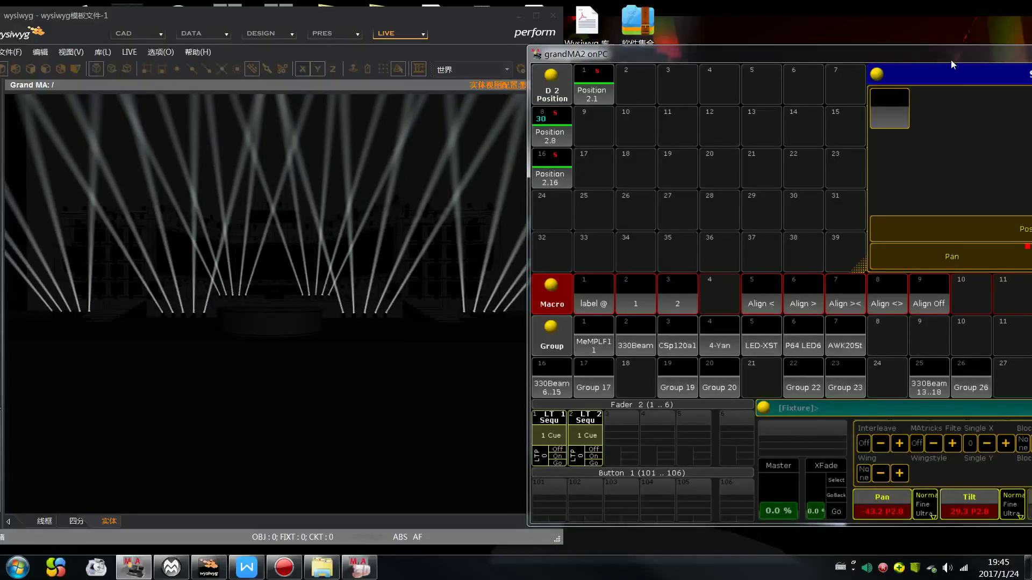
{"action": "left_click_drag", "start_coordinate": [823, 50], "coordinate": [581, 33]}
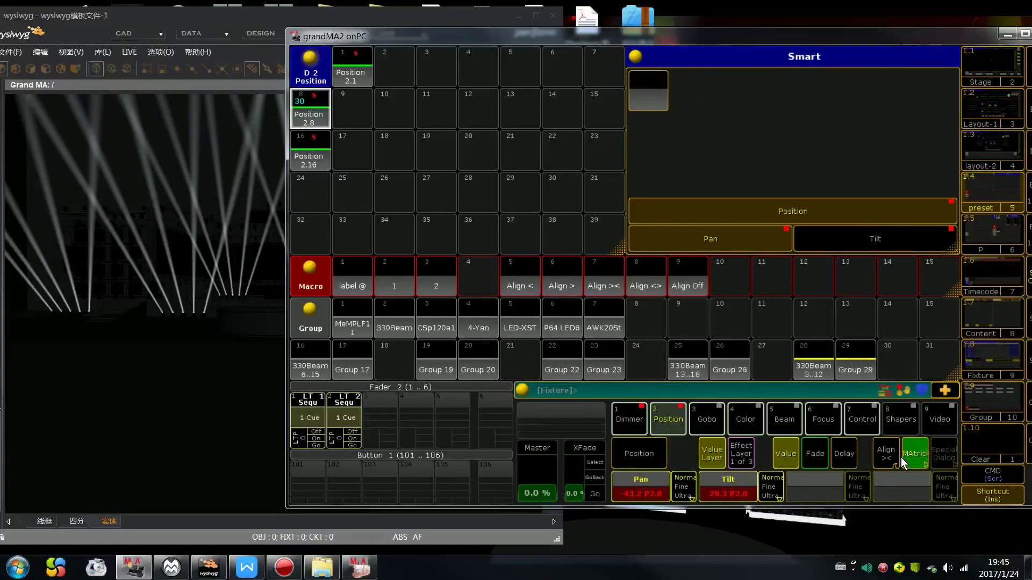
{"action": "left_click", "coordinate": [944, 426]}
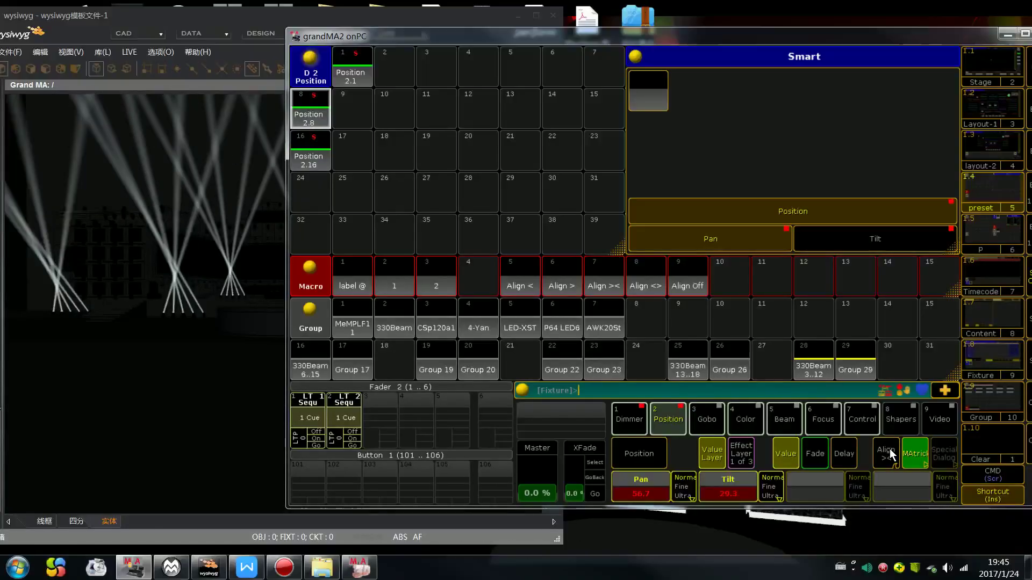
Store the crossed beam position as Position preset 9 and clear the programmer
{"action": "key", "text": "s"}
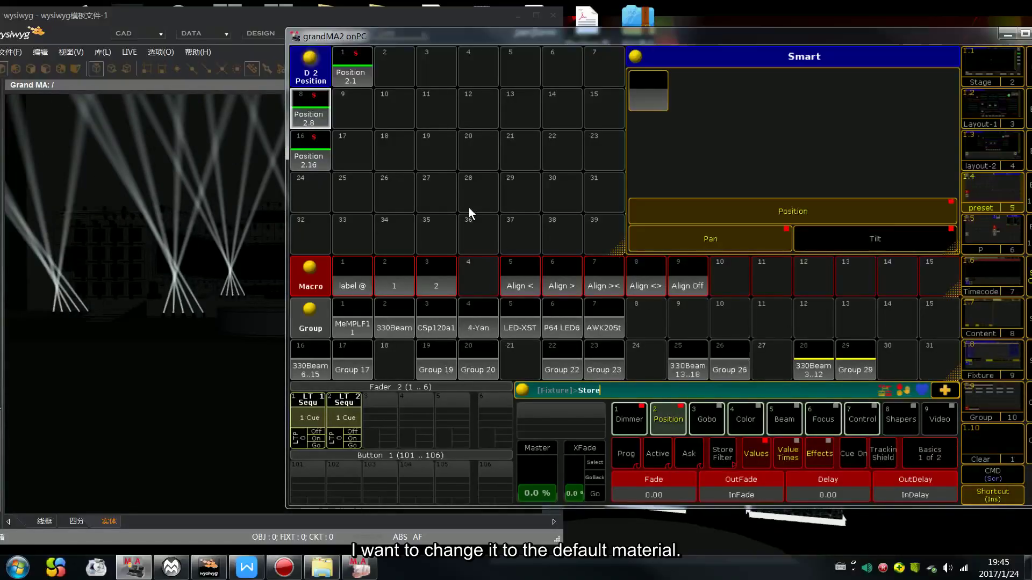
{"action": "left_click", "coordinate": [347, 108]}
{"action": "key", "text": "BackSpace"}
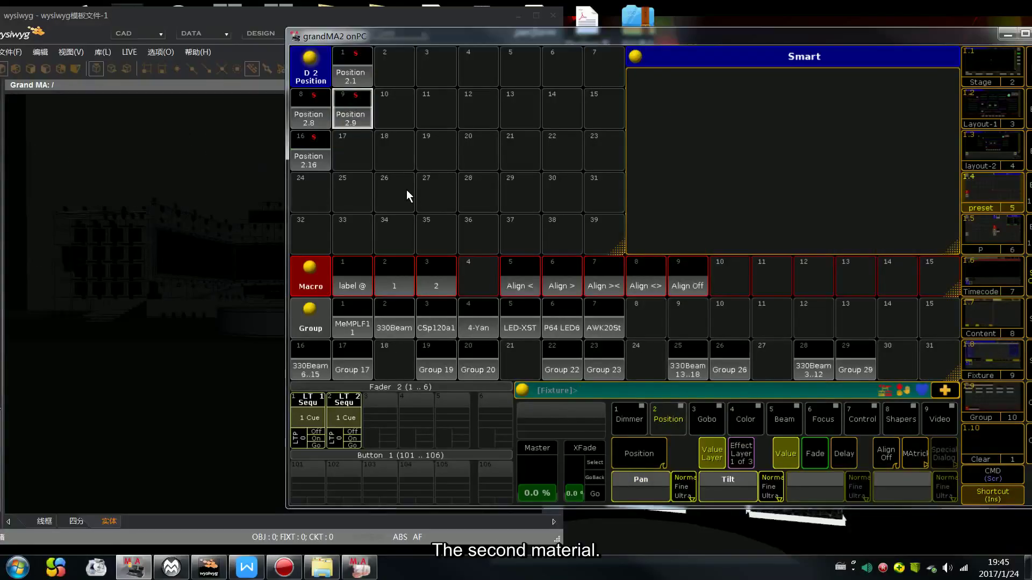
Turn on Sheet Style for the Position pool to view the presets as a list, and return it to the grid
{"action": "left_click_drag", "start_coordinate": [402, 40], "coordinate": [554, 40]}
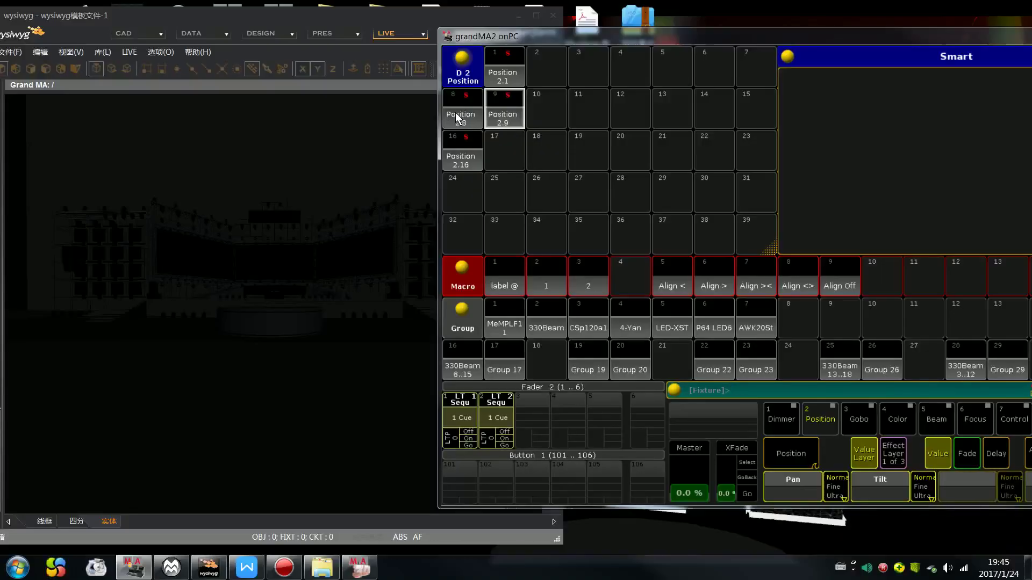
{"action": "left_click", "coordinate": [463, 74]}
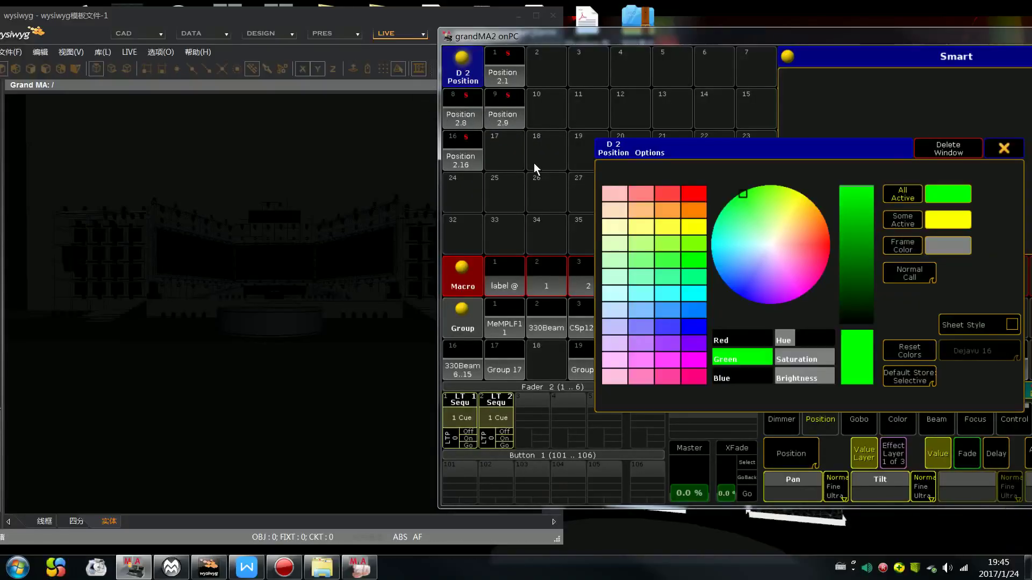
{"action": "left_click", "coordinate": [976, 324]}
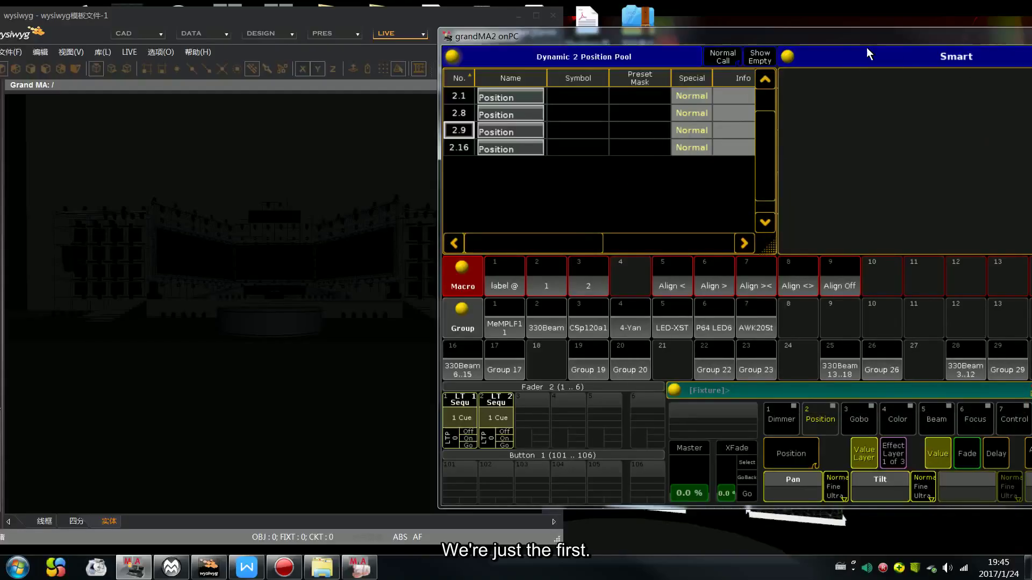
{"action": "left_click_drag", "start_coordinate": [853, 39], "coordinate": [722, 38]}
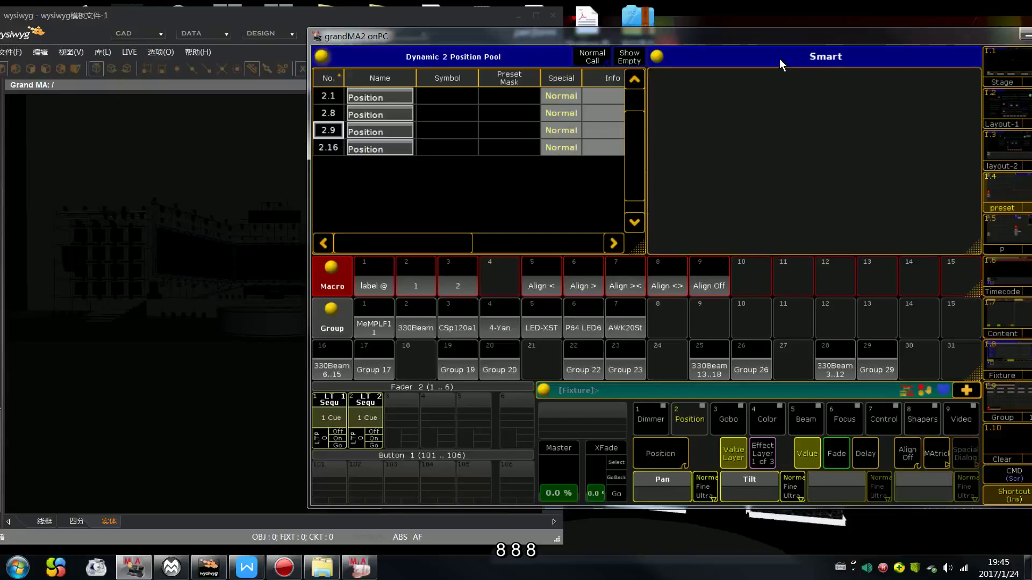
{"action": "left_click", "coordinate": [326, 53]}
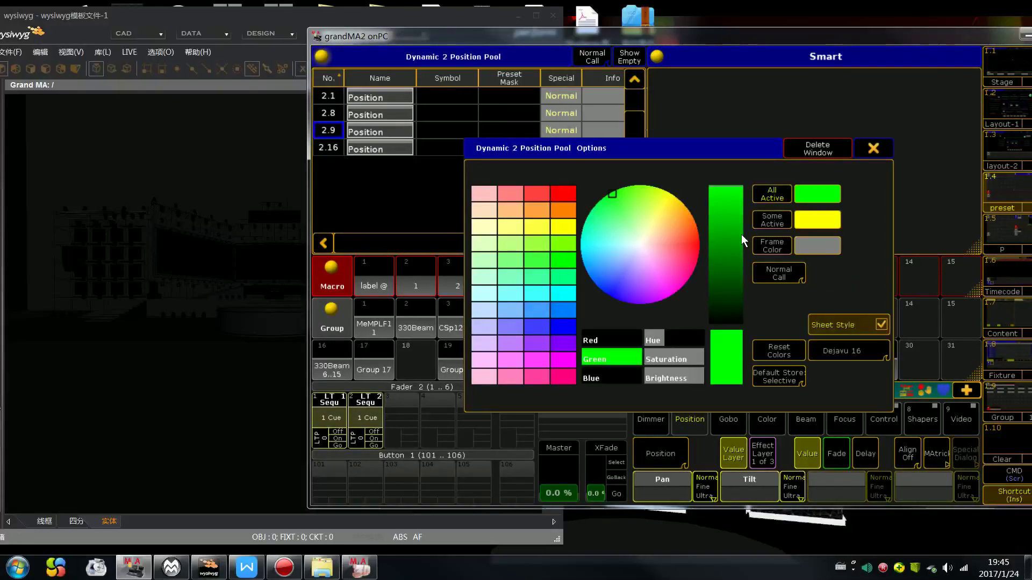
{"action": "left_click", "coordinate": [838, 323]}
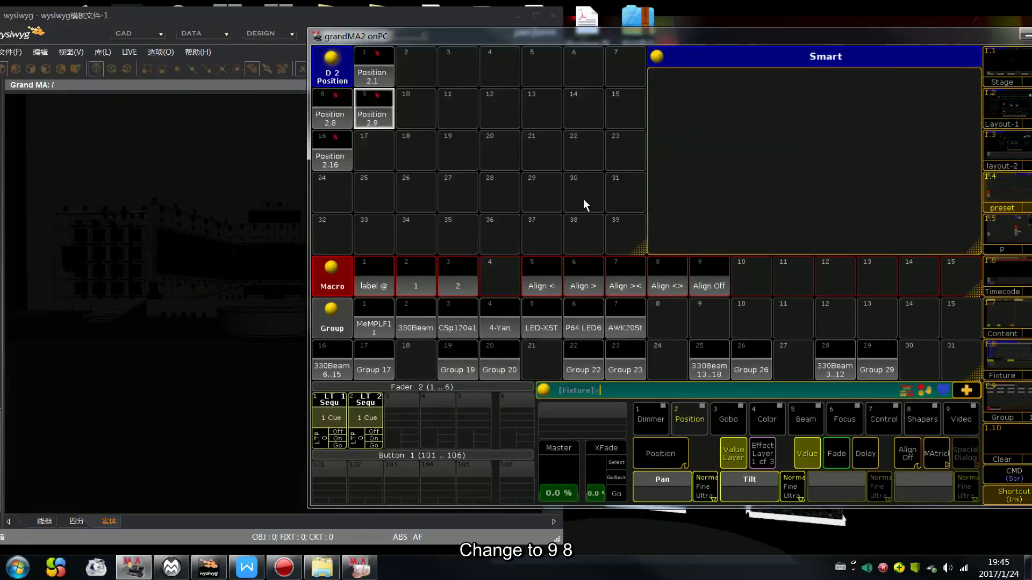
Show the Position pool as a sheet and set Special to Default for preset 2.8 and Highlight for preset 2.9
{"action": "left_click", "coordinate": [331, 57]}
{"action": "left_click", "coordinate": [849, 323]}
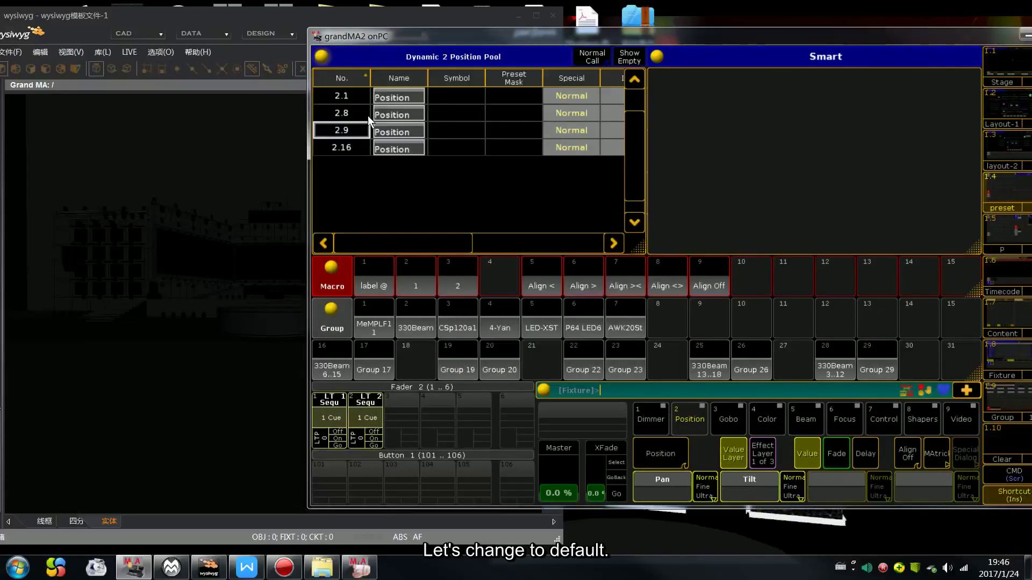
{"action": "left_click", "coordinate": [399, 114]}
{"action": "left_click", "coordinate": [570, 116]}
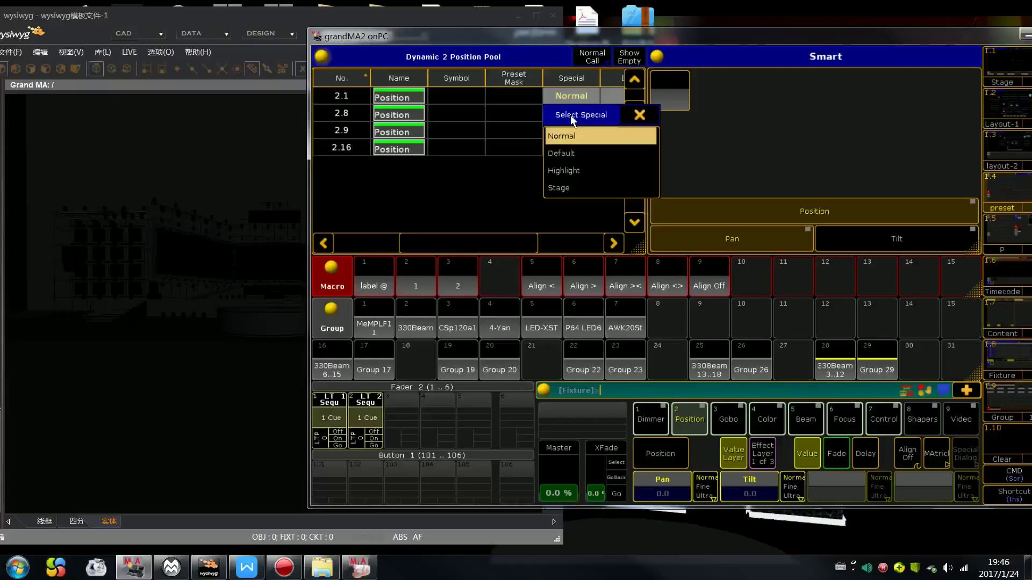
{"action": "left_click", "coordinate": [566, 150]}
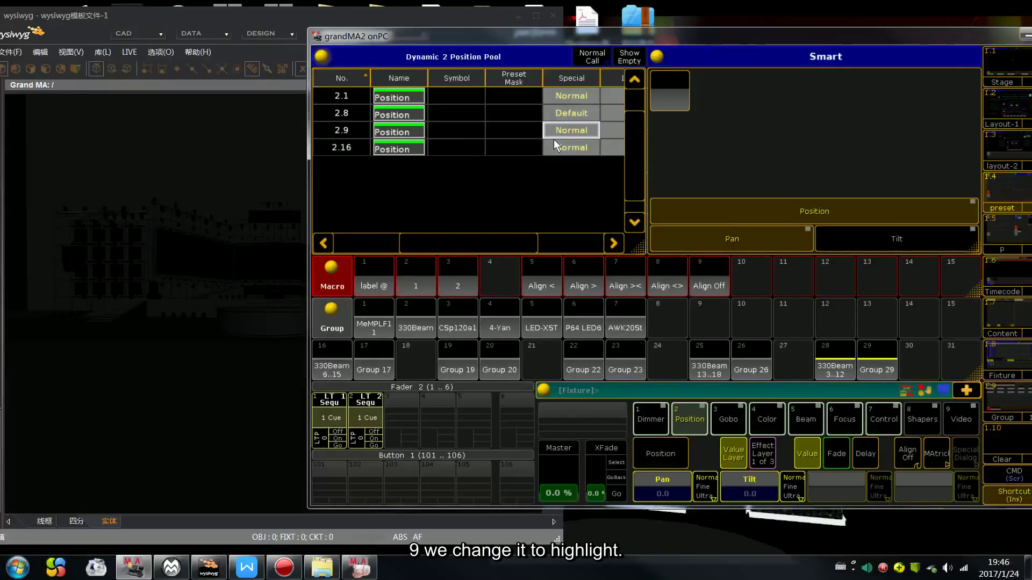
{"action": "left_click", "coordinate": [569, 136]}
{"action": "left_click", "coordinate": [576, 185]}
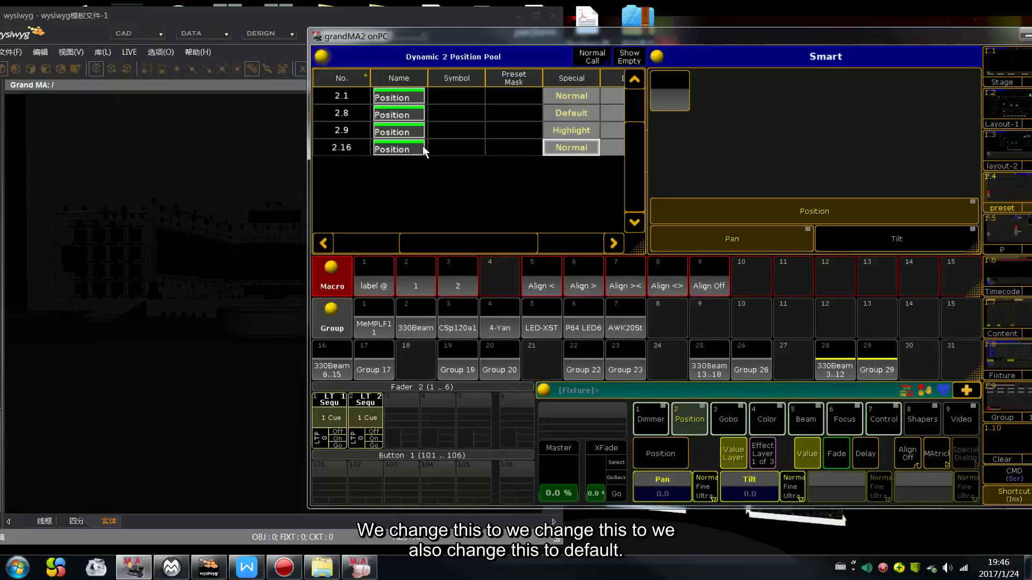
Set Special of Position preset 2.16 to Default and return the Position pool to the grid
{"action": "left_click", "coordinate": [554, 148]}
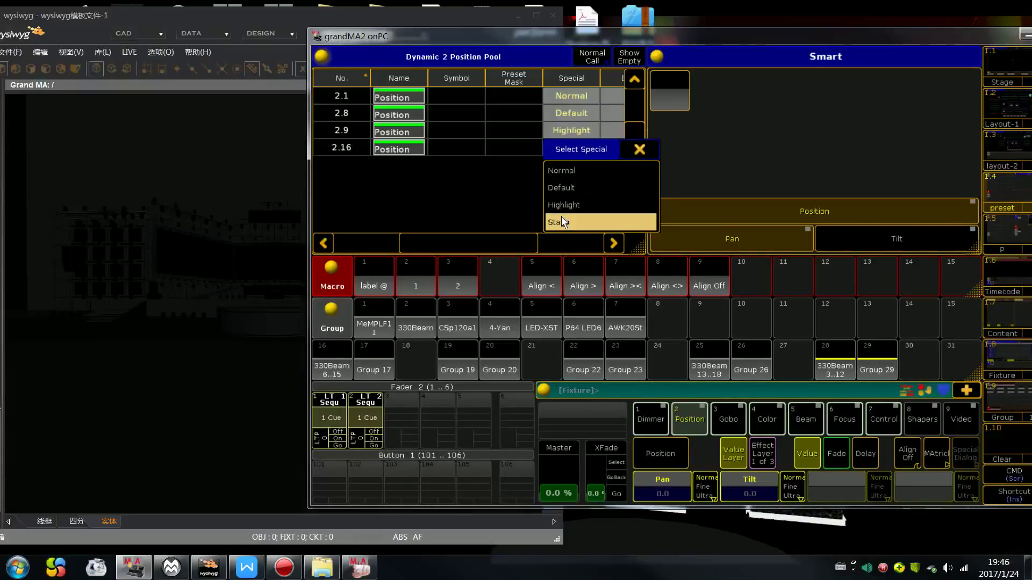
{"action": "left_click", "coordinate": [570, 172]}
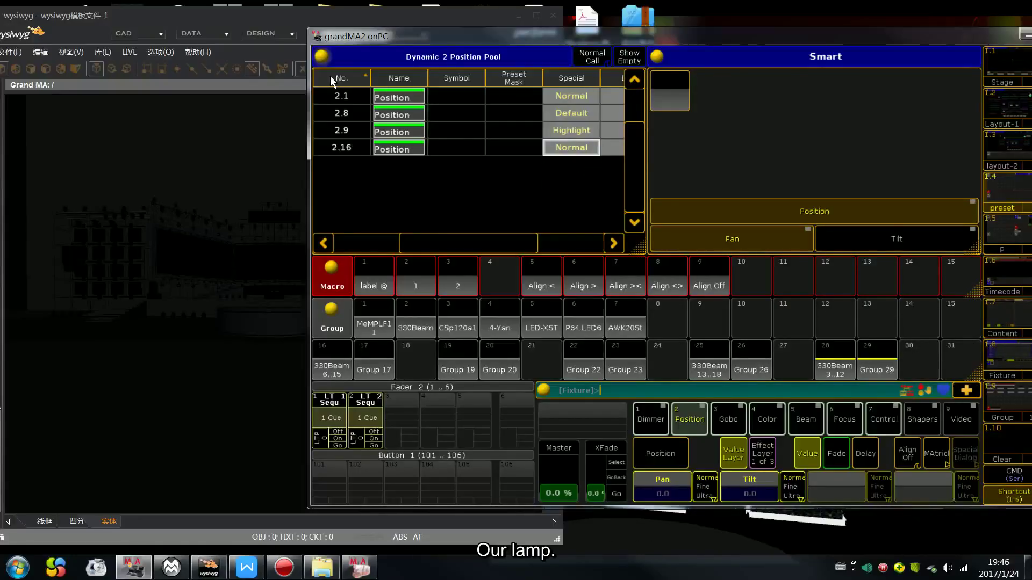
{"action": "left_click", "coordinate": [571, 154]}
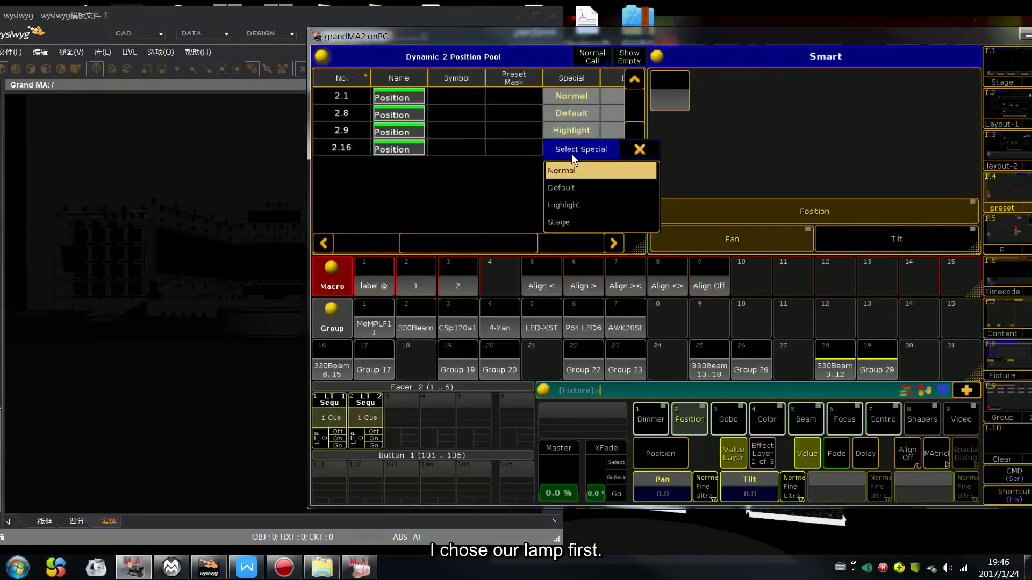
{"action": "left_click", "coordinate": [581, 186]}
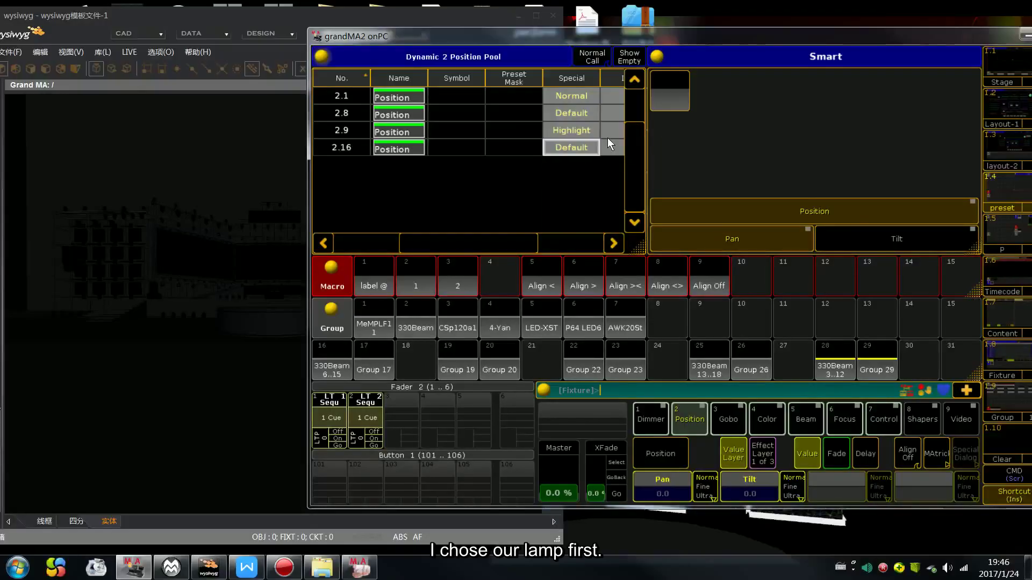
{"action": "left_click", "coordinate": [324, 57]}
{"action": "left_click", "coordinate": [826, 327]}
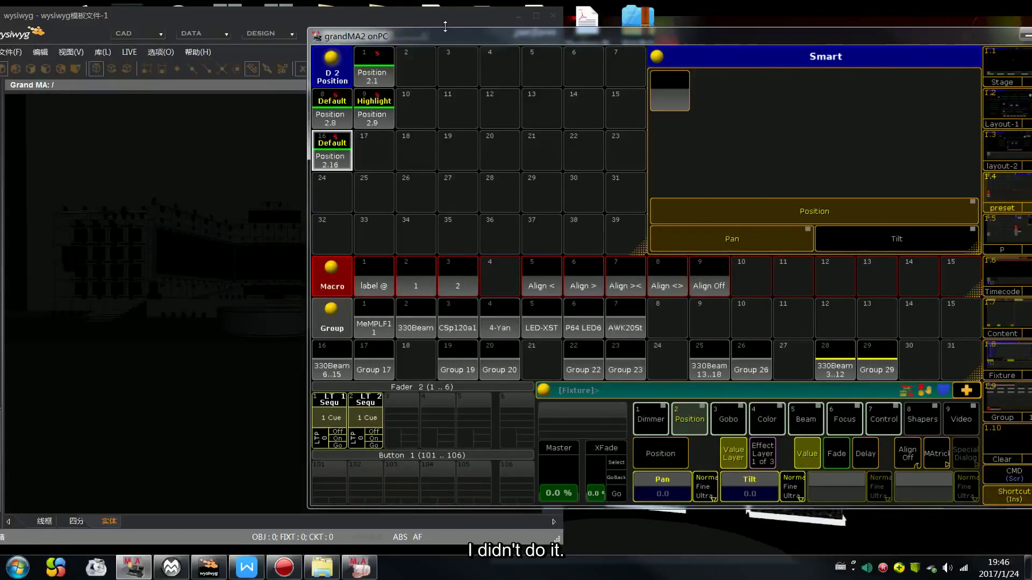
Clear the programmer, select the position preset fixtures in Layout 2 and store them as Group 10
{"action": "left_click_drag", "start_coordinate": [455, 45], "coordinate": [704, 57]}
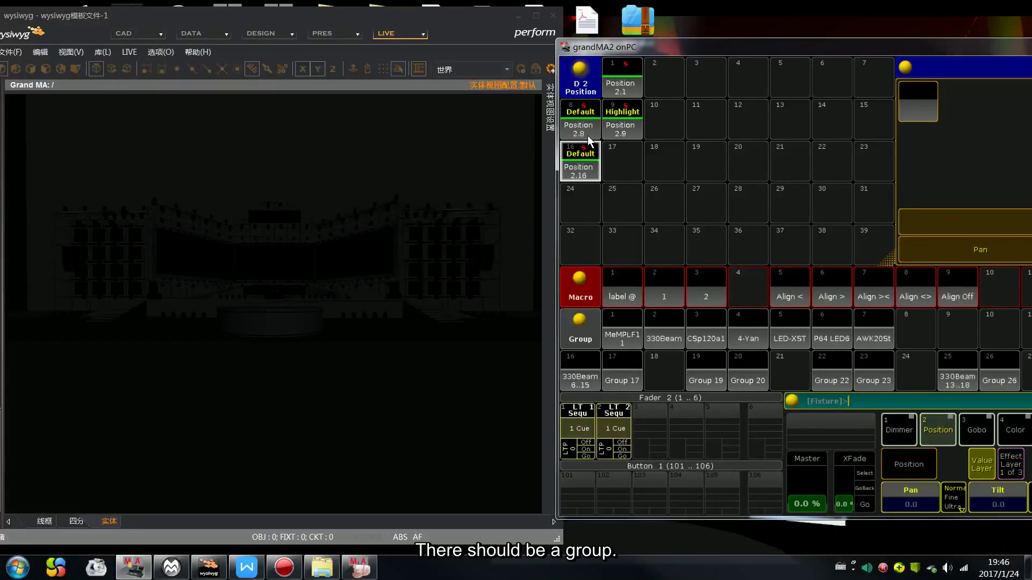
{"action": "left_click", "coordinate": [662, 175]}
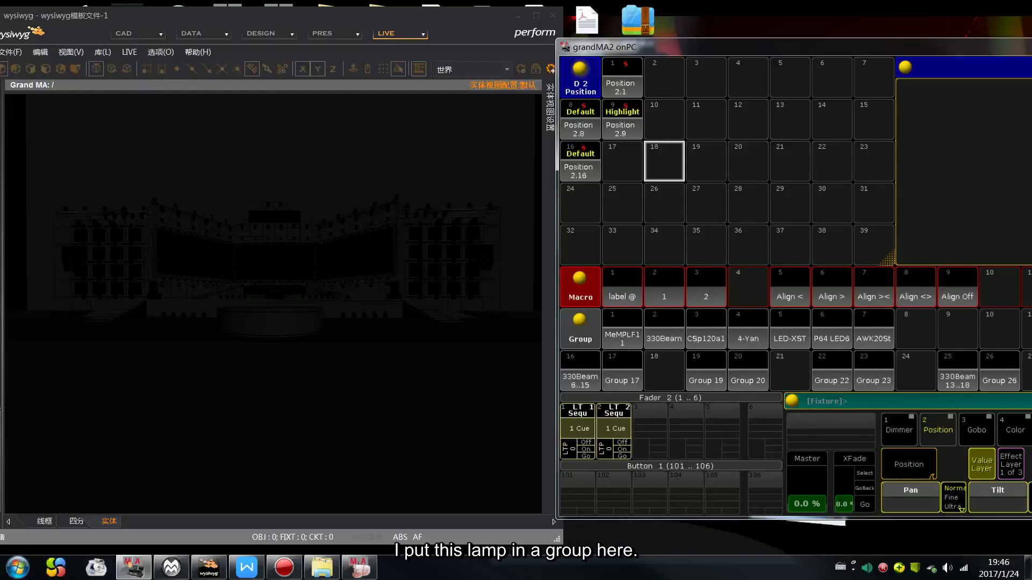
{"action": "left_click_drag", "start_coordinate": [701, 340], "coordinate": [804, 359]}
{"action": "left_click_drag", "start_coordinate": [790, 324], "coordinate": [874, 341]}
{"action": "left_click_drag", "start_coordinate": [908, 324], "coordinate": [1029, 361]}
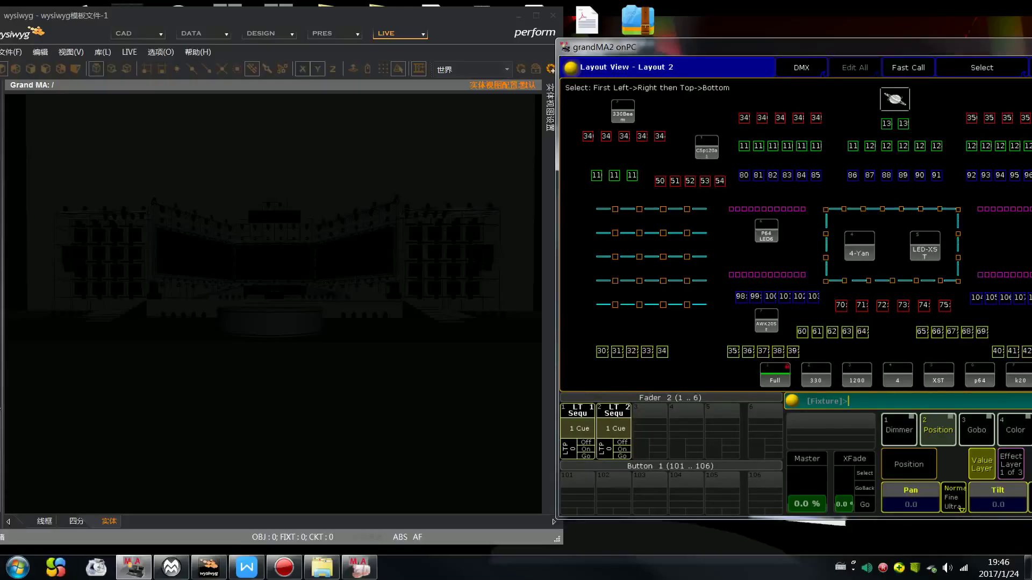
{"action": "left_click", "coordinate": [1029, 162]}
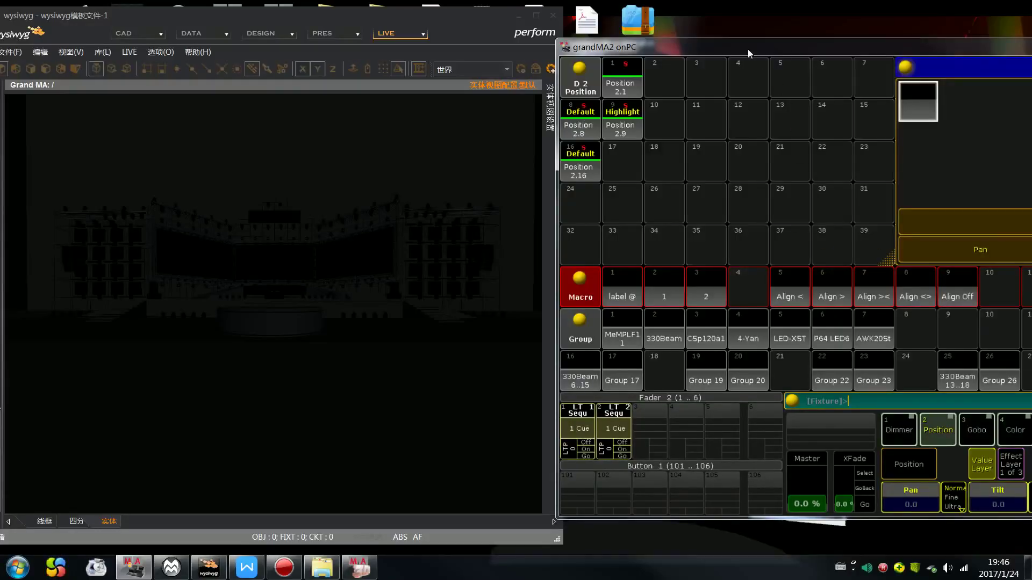
{"action": "left_click_drag", "start_coordinate": [750, 53], "coordinate": [513, 54]}
{"action": "key", "text": "s"}
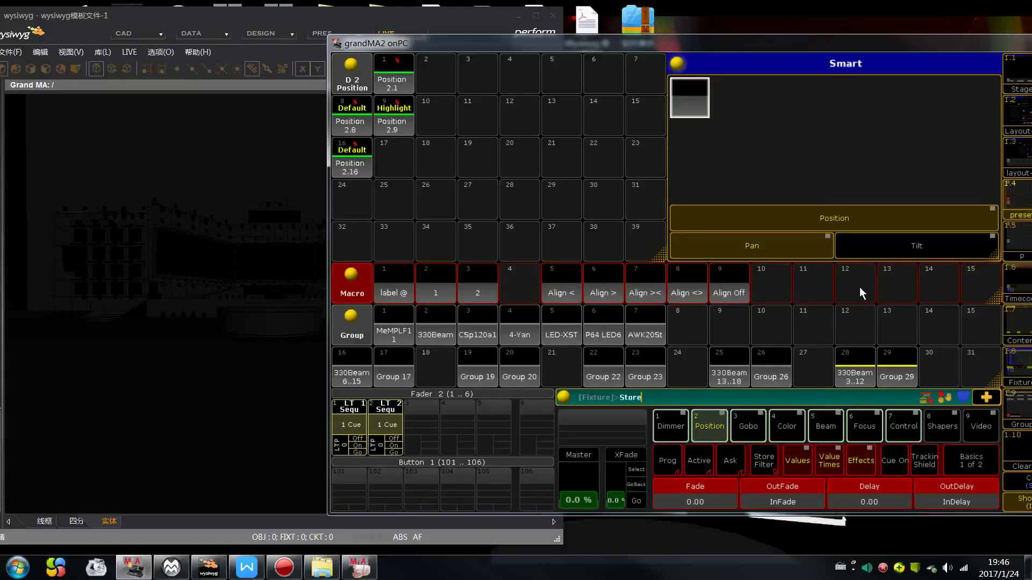
{"action": "left_click", "coordinate": [774, 329]}
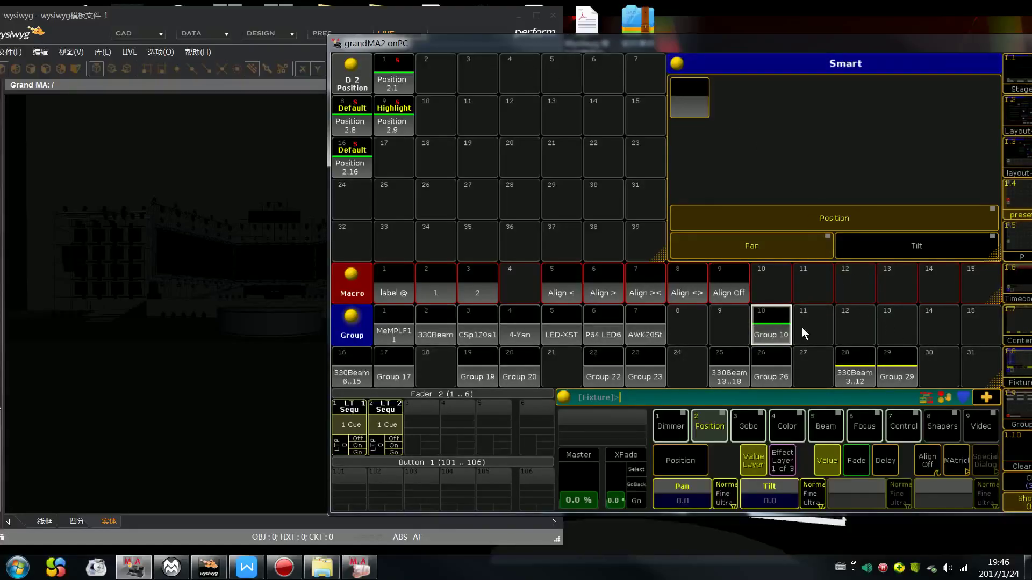
Bring Group 10 to full, apply the Default Position preset 8 to it while watching the visualizer, and clear the programmer
{"action": "left_click", "coordinate": [779, 319]}
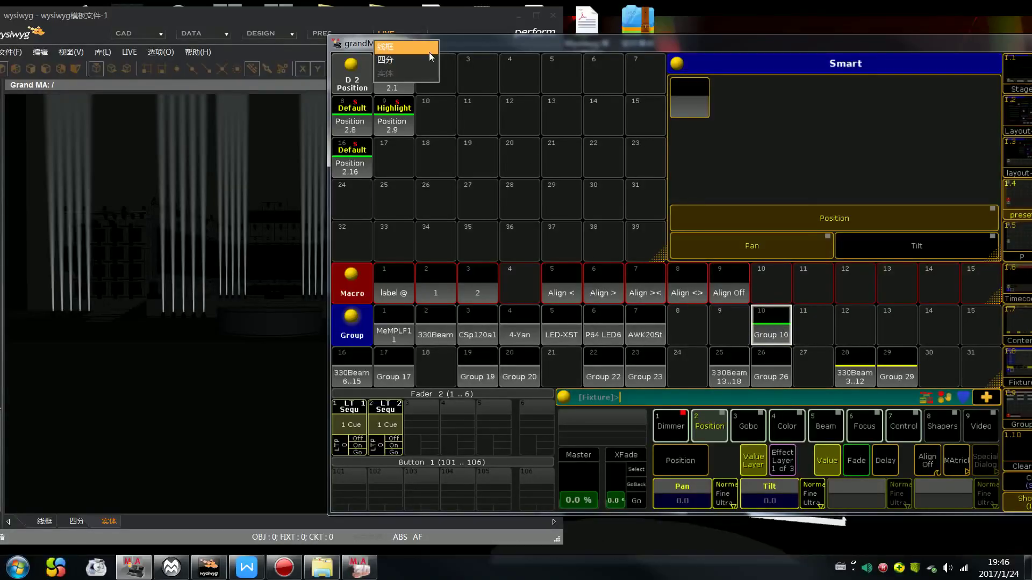
{"action": "left_click_drag", "start_coordinate": [463, 47], "coordinate": [621, 55]}
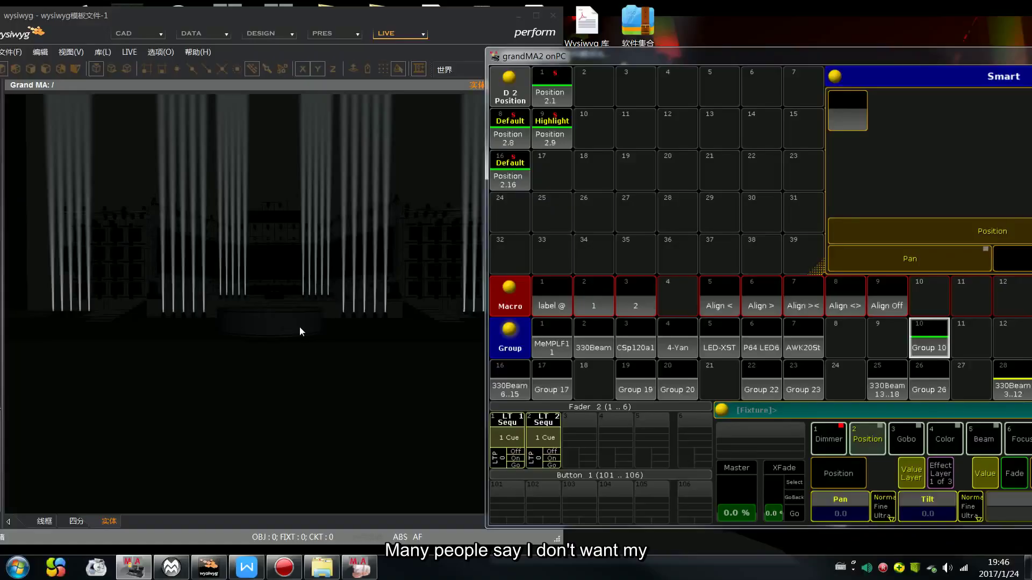
{"action": "left_click_drag", "start_coordinate": [308, 17], "coordinate": [287, 17]}
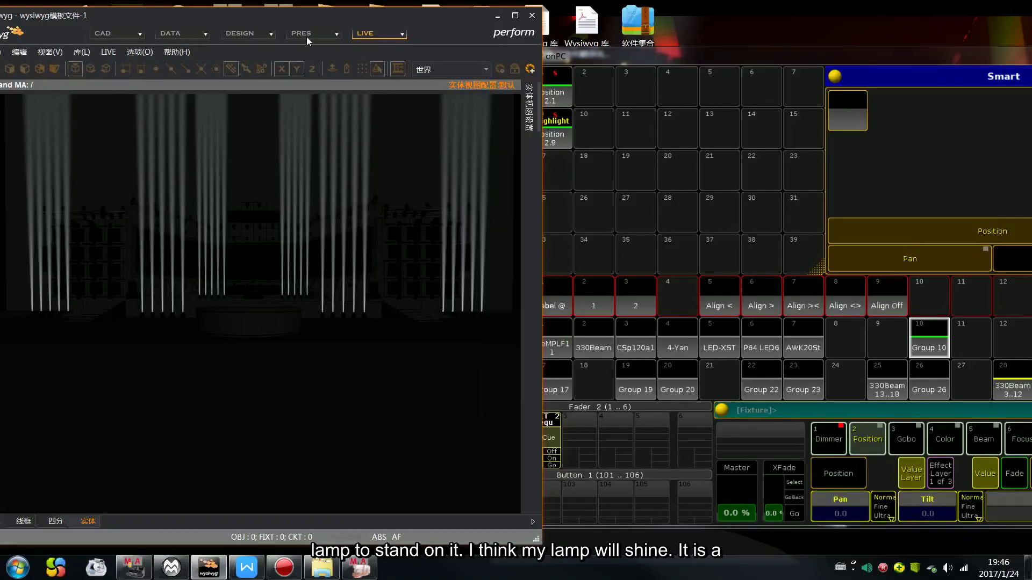
{"action": "left_click", "coordinate": [560, 59]}
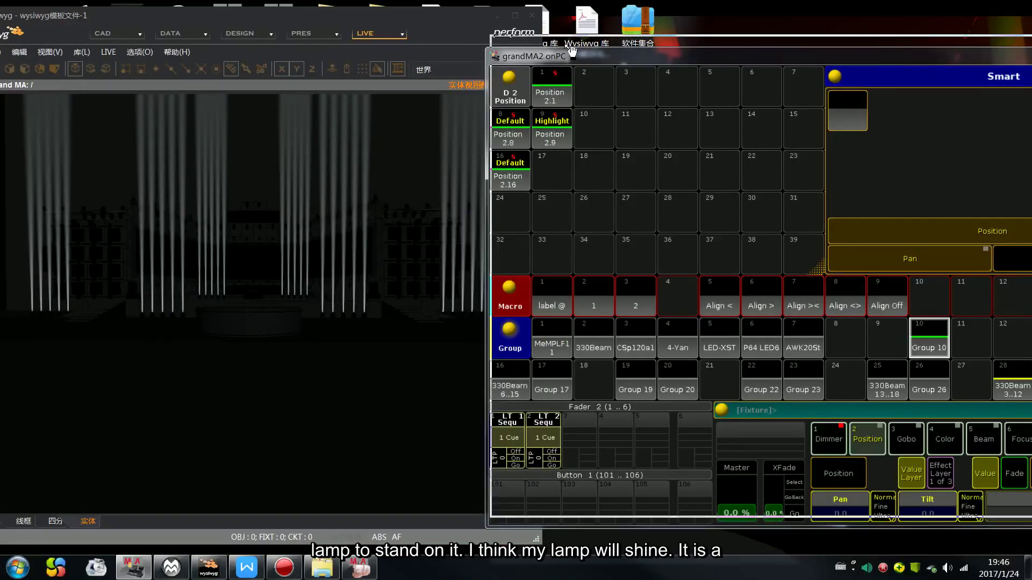
{"action": "left_click_drag", "start_coordinate": [560, 59], "coordinate": [571, 39]}
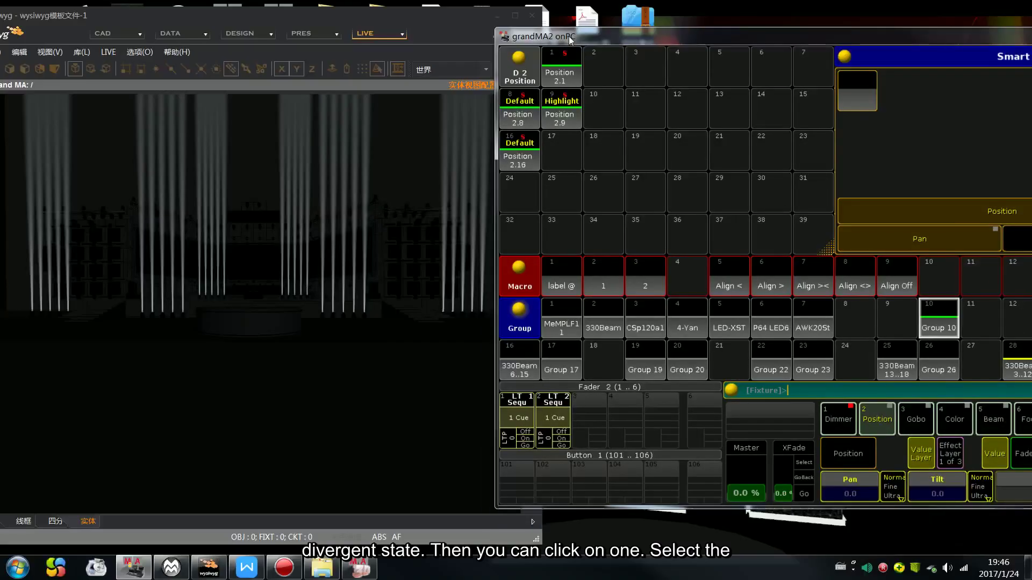
{"action": "left_click", "coordinate": [516, 108]}
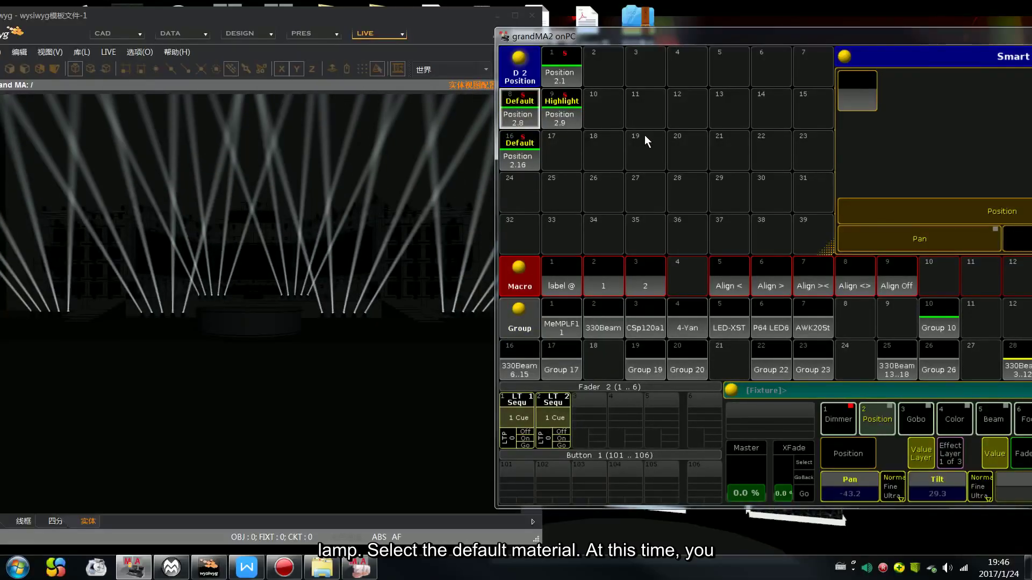
{"action": "key", "text": "BackSpace"}
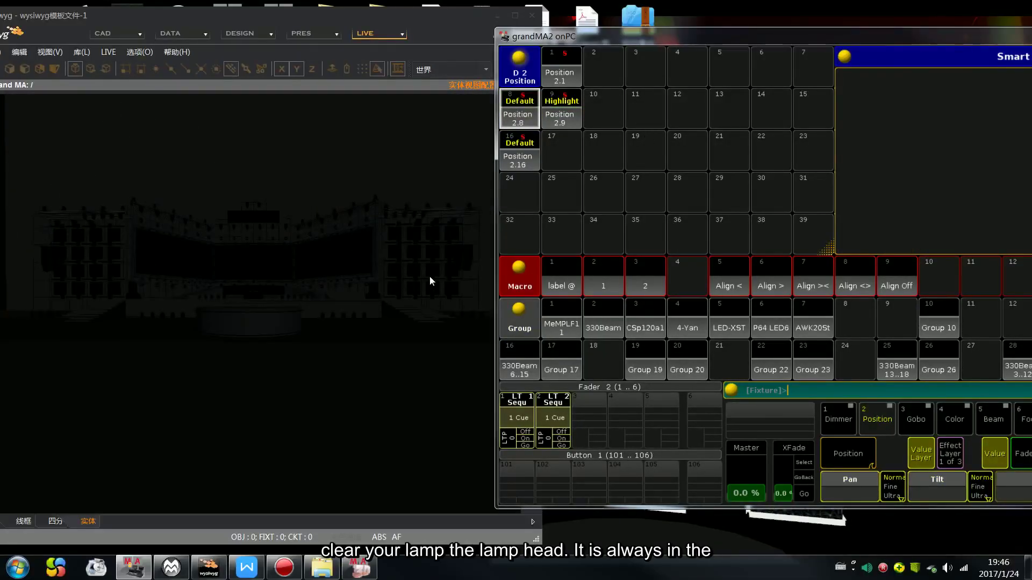
Inspect the stage in the visualizer and bring Group 10 to full to check its default beam position
{"action": "left_click", "coordinate": [430, 276]}
{"action": "left_click_drag", "start_coordinate": [396, 316], "coordinate": [151, 334]}
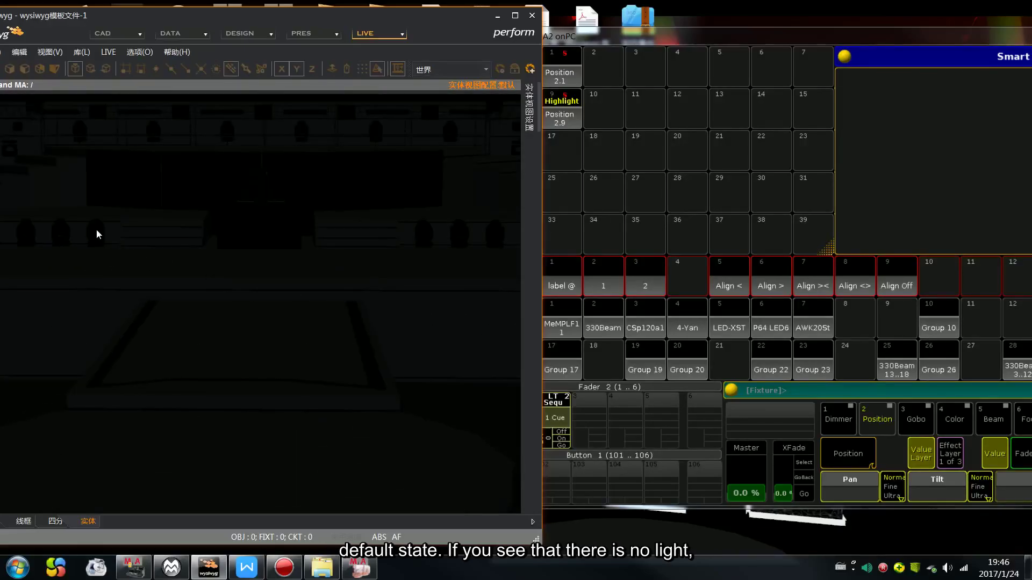
{"action": "left_click_drag", "start_coordinate": [64, 228], "coordinate": [118, 263]}
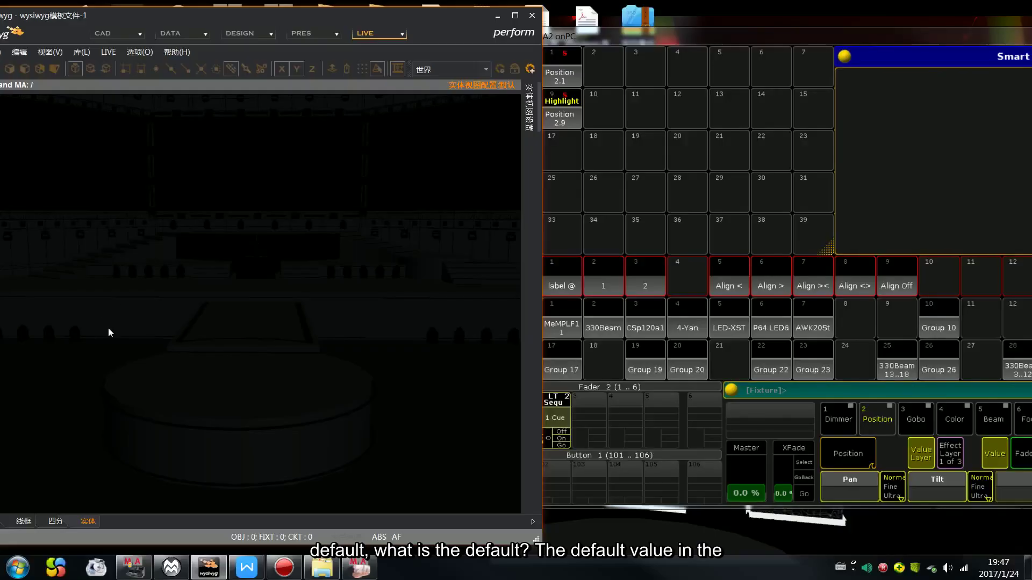
{"action": "left_click_drag", "start_coordinate": [108, 328], "coordinate": [248, 327]}
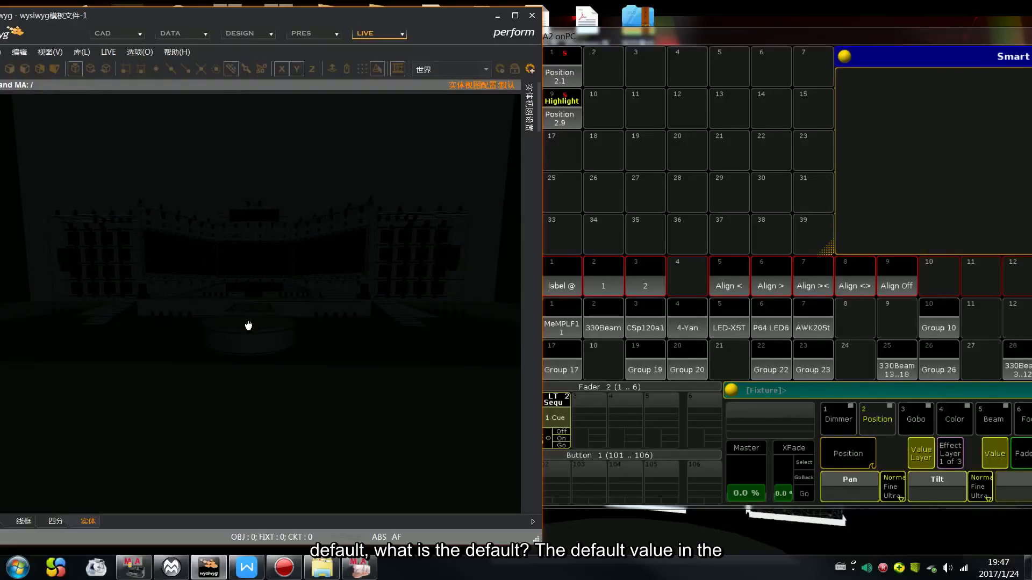
{"action": "scroll", "coordinate": [379, 353], "scroll_direction": "up", "scroll_amount": 5}
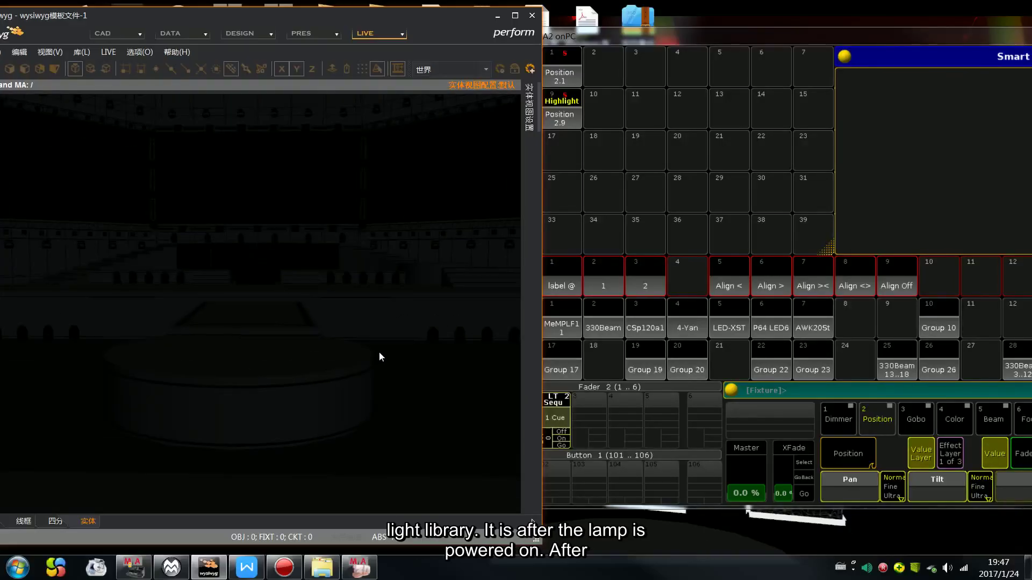
{"action": "scroll", "coordinate": [390, 356], "scroll_direction": "down", "scroll_amount": 5}
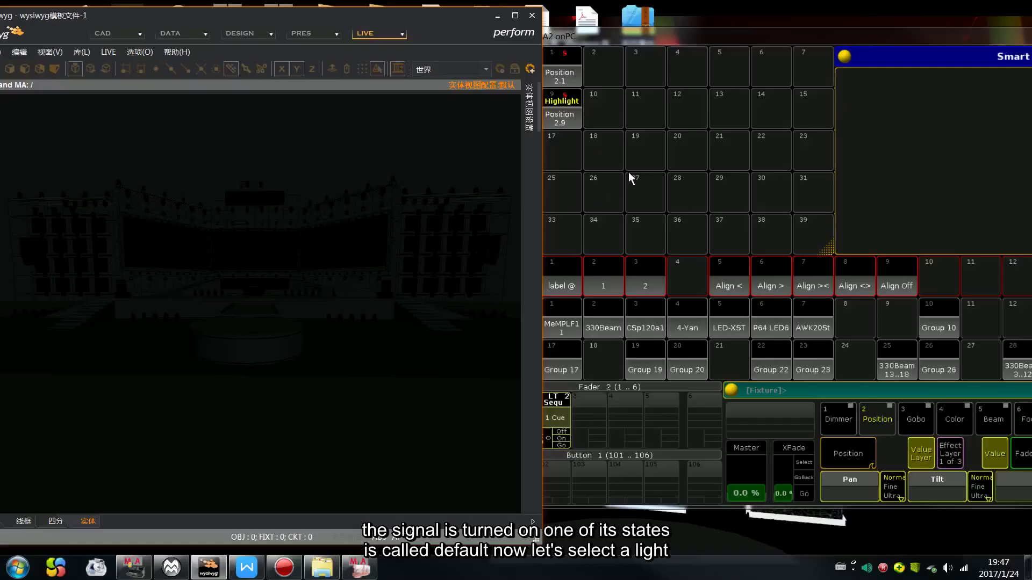
{"action": "left_click", "coordinate": [661, 35]}
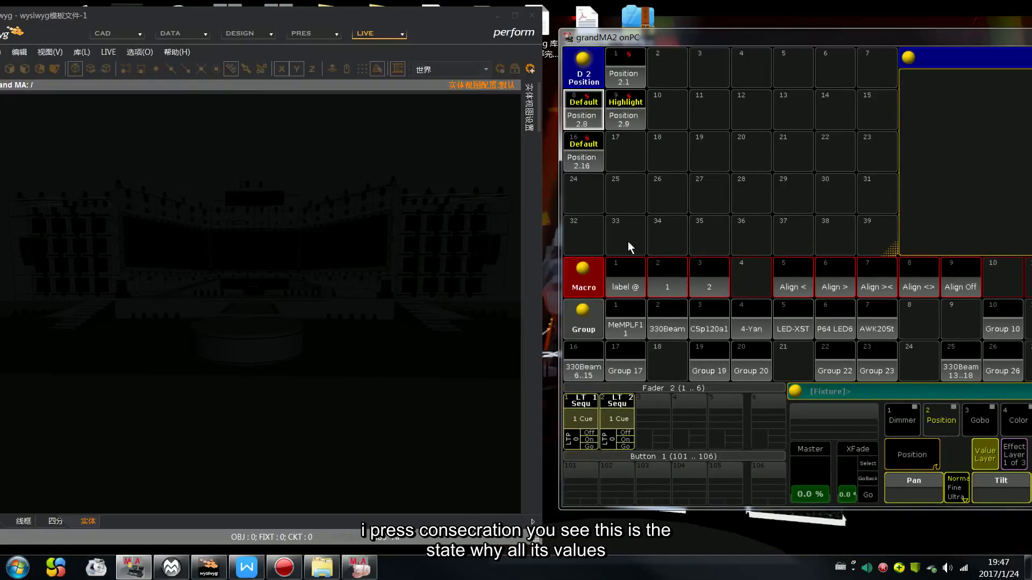
{"action": "left_click", "coordinate": [981, 321]}
{"action": "key", "text": "f"}
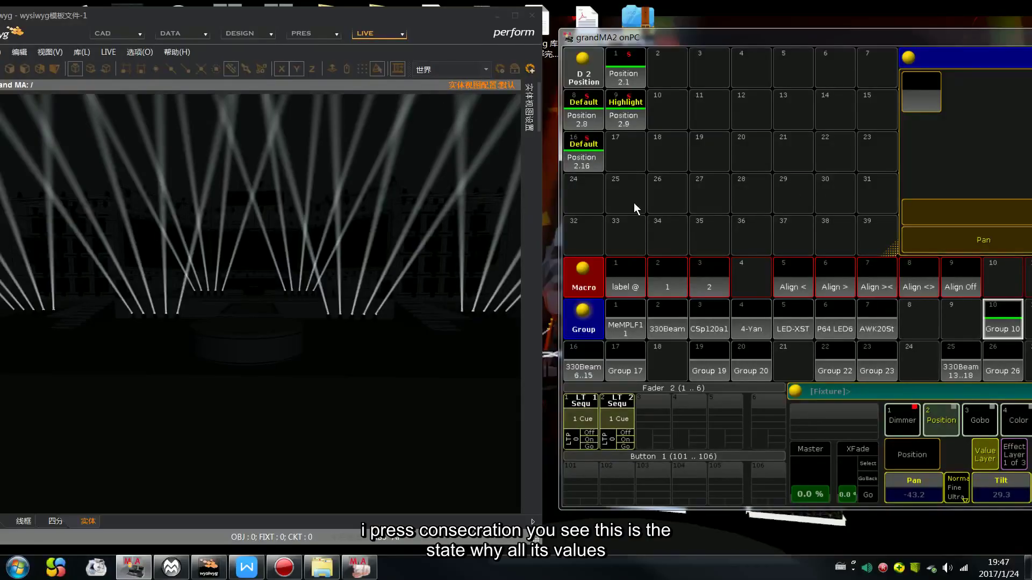
Apply the Highlight Position preset 9 to the selected Group 10 fixtures and clear the programmer
{"action": "left_click_drag", "start_coordinate": [790, 39], "coordinate": [726, 42]}
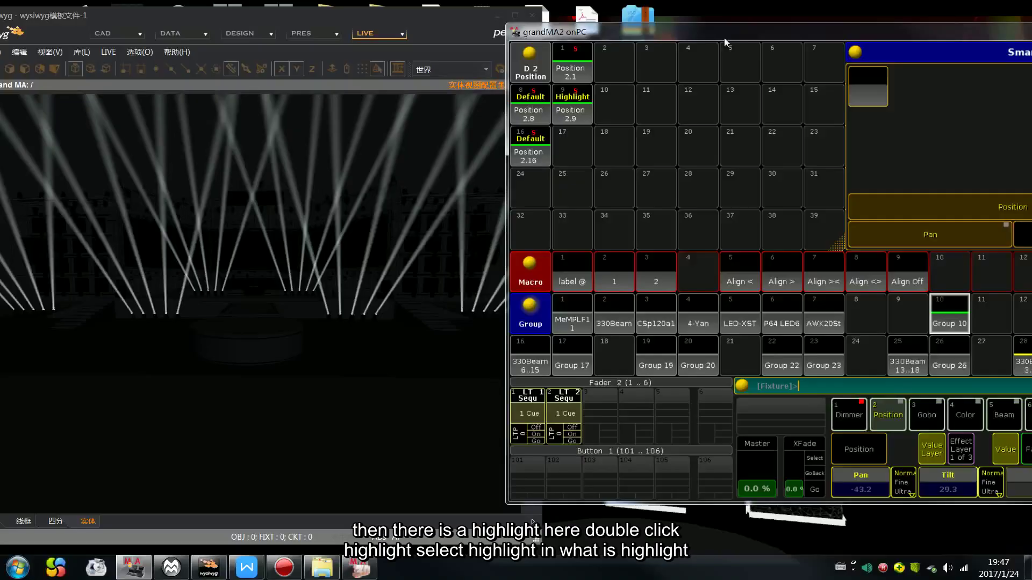
{"action": "left_click", "coordinate": [579, 109]}
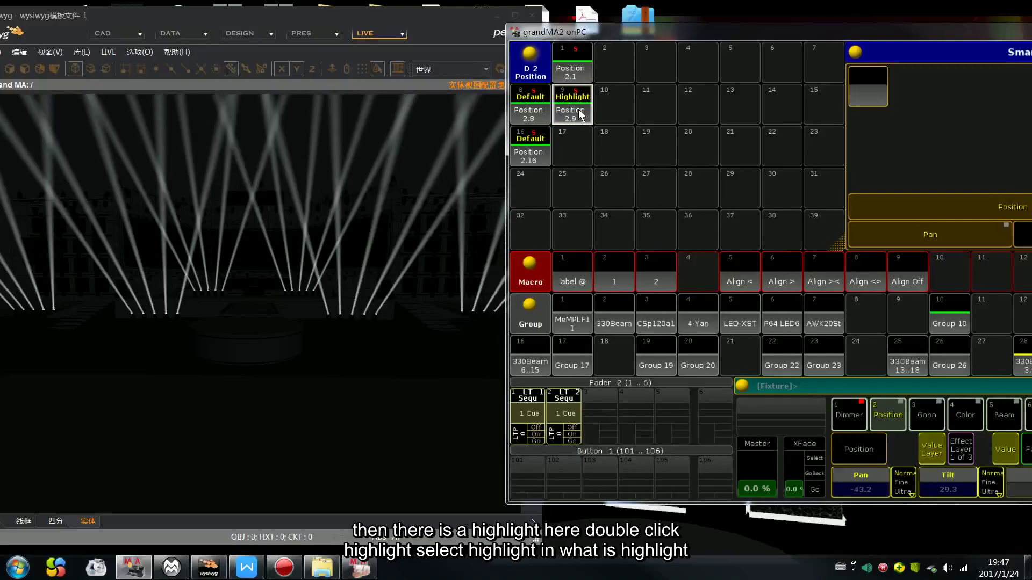
{"action": "left_click", "coordinate": [578, 109]}
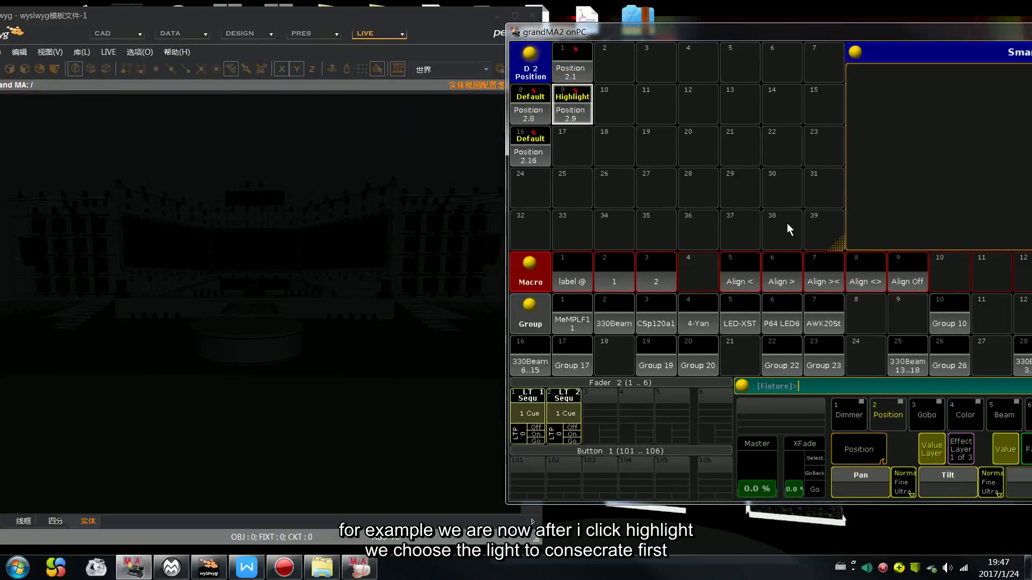
Recall Position preset 9 on Group 10 at full, clear the programmer and bring Group 10 to full again
{"action": "left_click", "coordinate": [936, 318]}
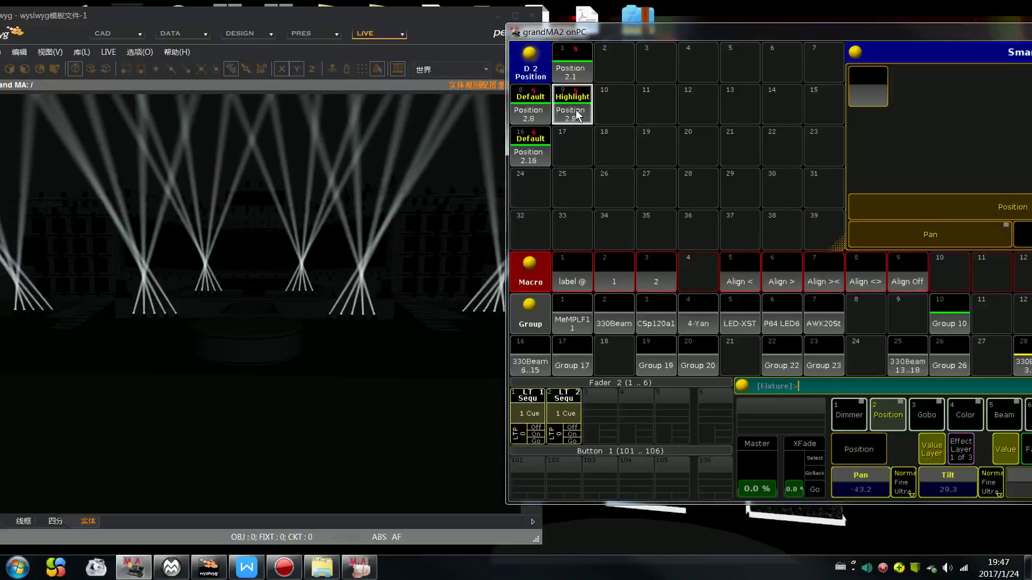
{"action": "key", "text": "BackSpace"}
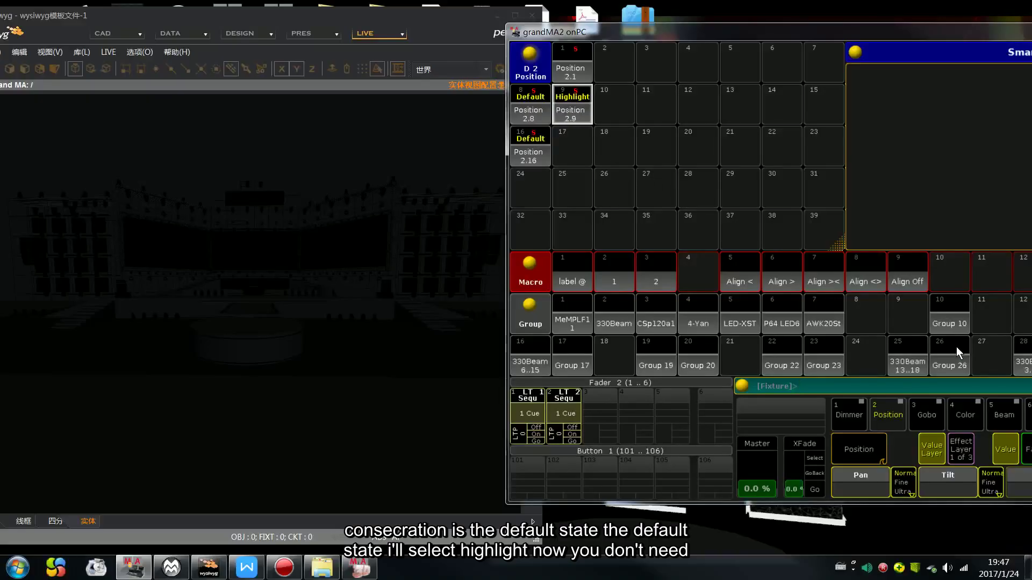
{"action": "left_click", "coordinate": [950, 315]}
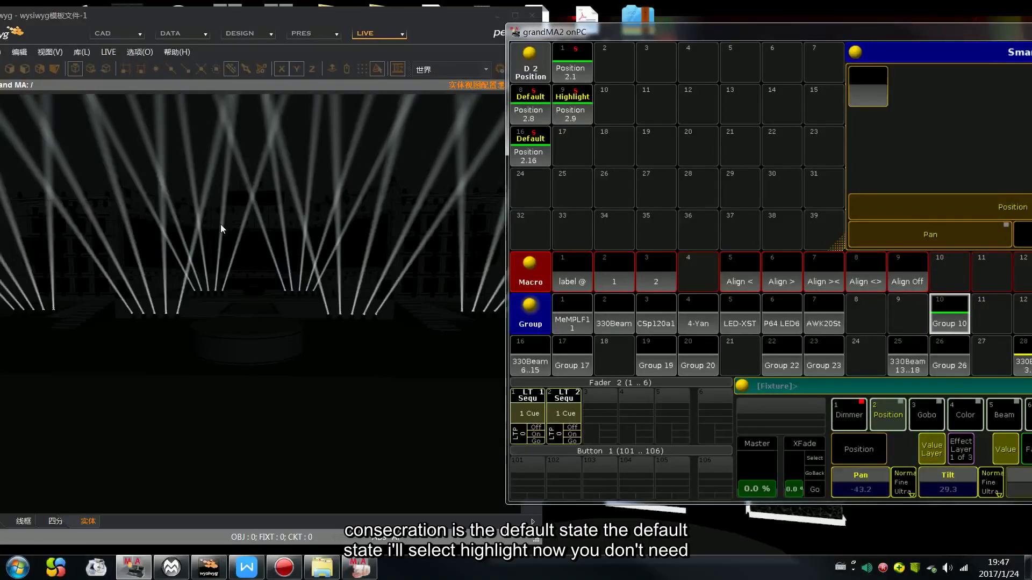
Recall Position preset 9 on Group 10 and check the Highlight state of its beams in the visualizer
{"action": "left_click_drag", "start_coordinate": [604, 34], "coordinate": [328, 25]}
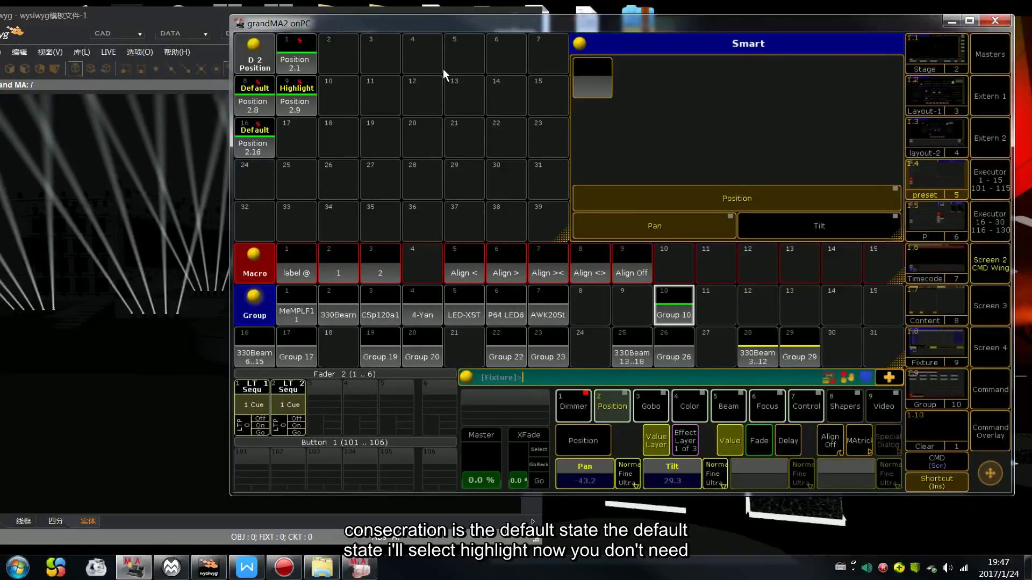
{"action": "left_click", "coordinate": [293, 97]}
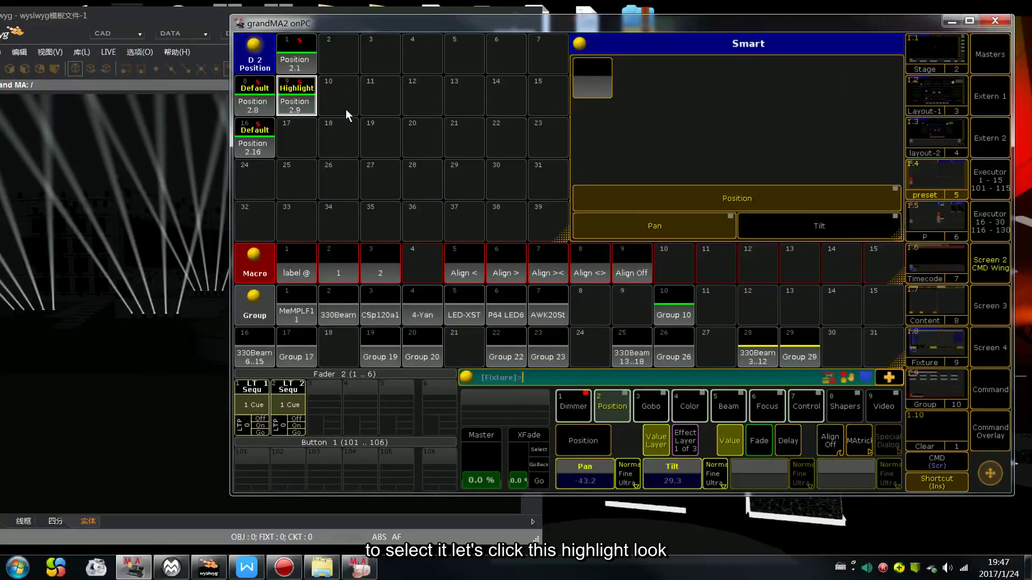
{"action": "left_click", "coordinate": [988, 428]}
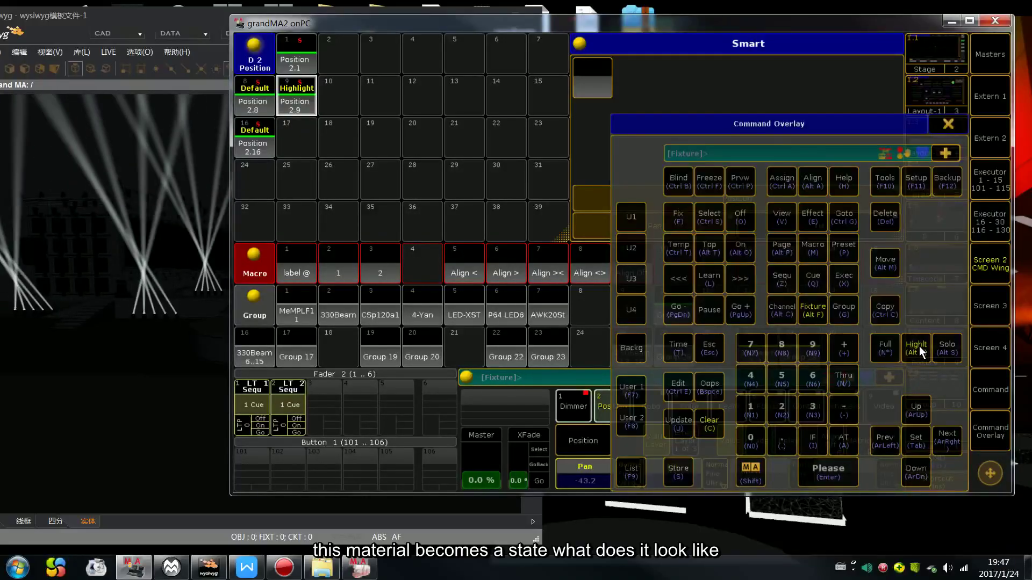
{"action": "left_click", "coordinate": [938, 118]}
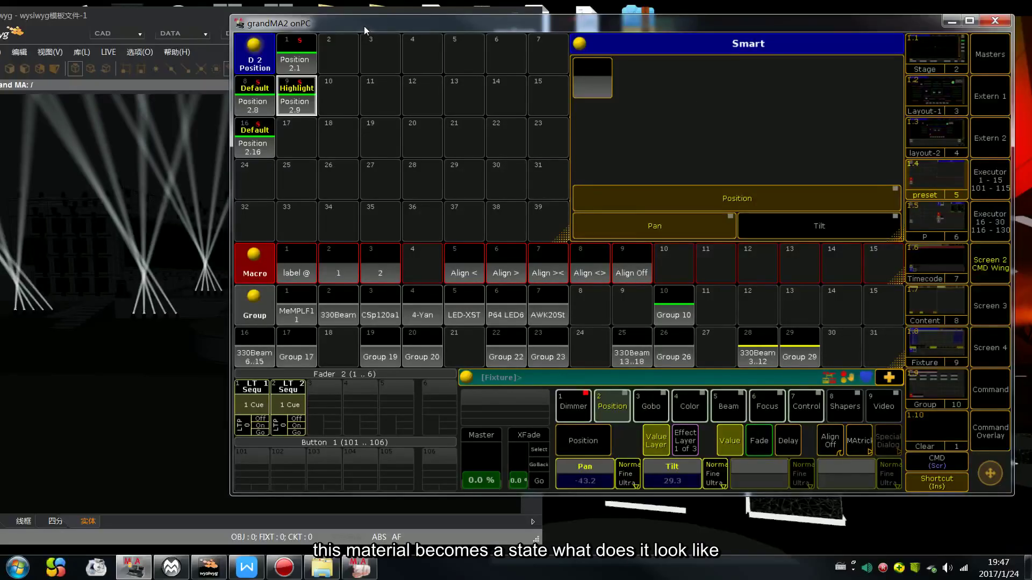
{"action": "left_click_drag", "start_coordinate": [364, 26], "coordinate": [526, 54]}
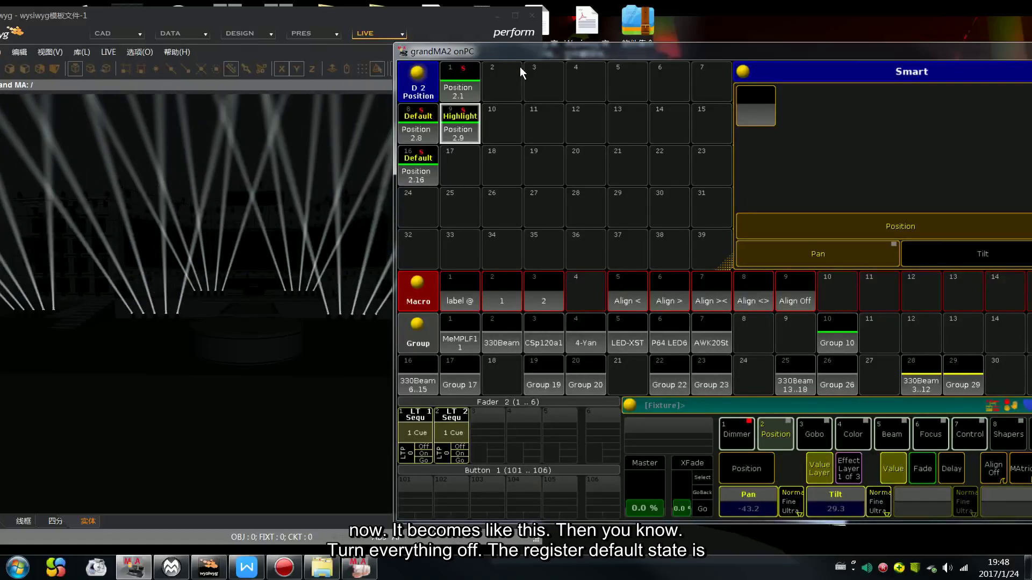
Clear the programmer and bring Group 10 to full to check its stored default position
{"action": "key", "text": "BackSpace"}
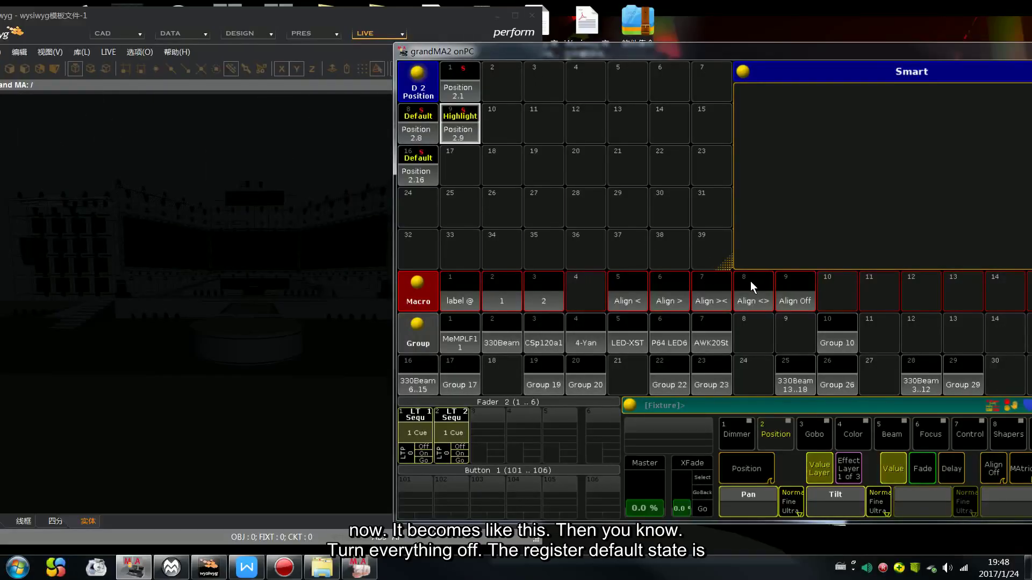
{"action": "left_click", "coordinate": [822, 342]}
{"action": "key", "text": "f"}
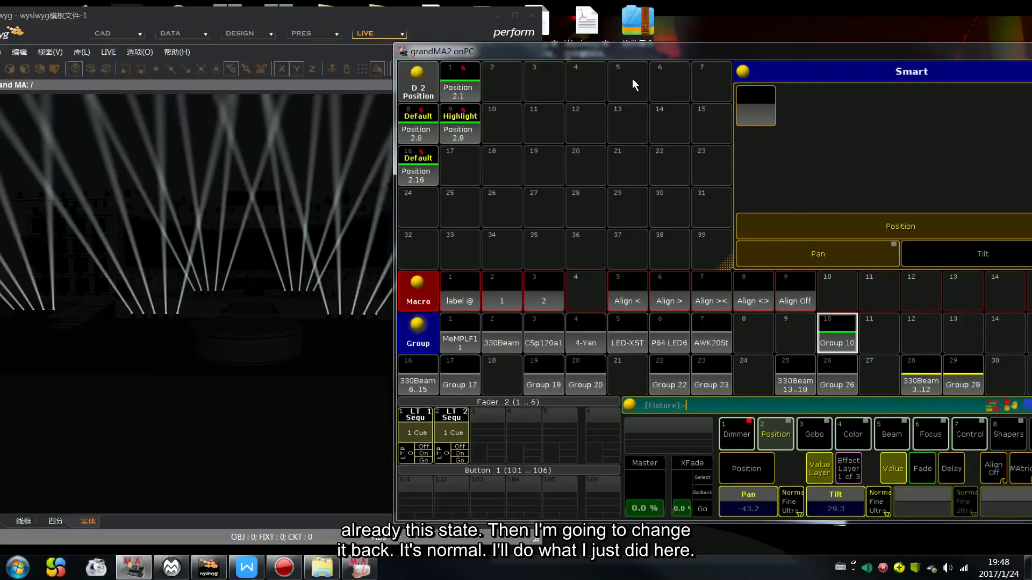
Apply Position preset 16 to Group 10 to restore its upright beams as the Default position, and clear the programmer
{"action": "left_click_drag", "start_coordinate": [620, 61], "coordinate": [727, 40]}
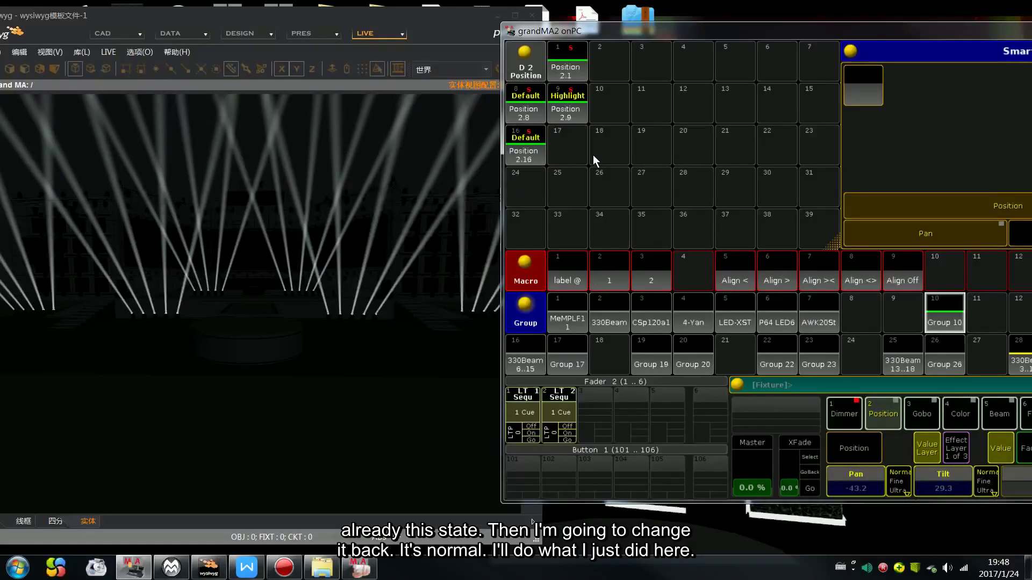
{"action": "left_click", "coordinate": [528, 148]}
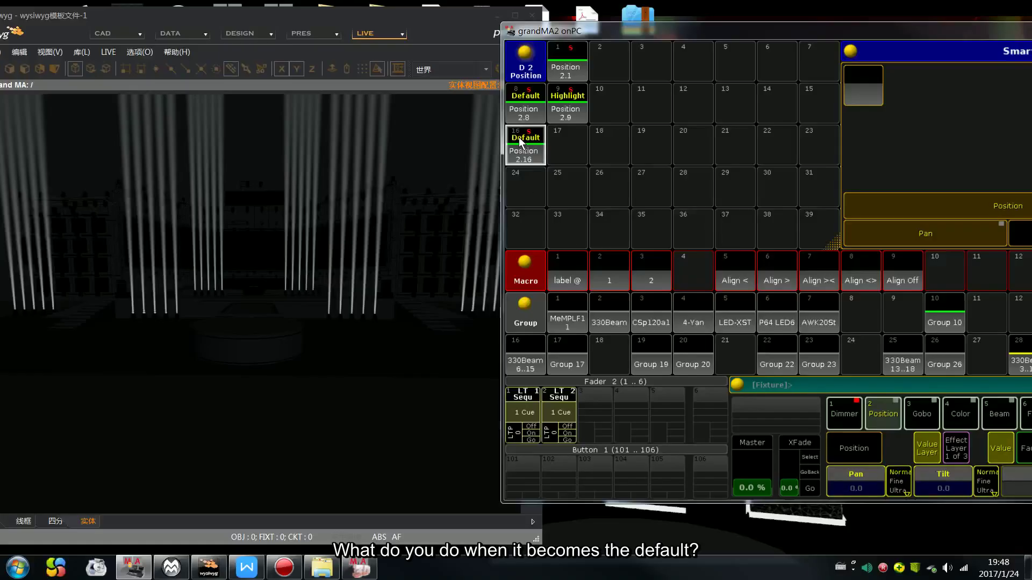
{"action": "left_click", "coordinate": [577, 149]}
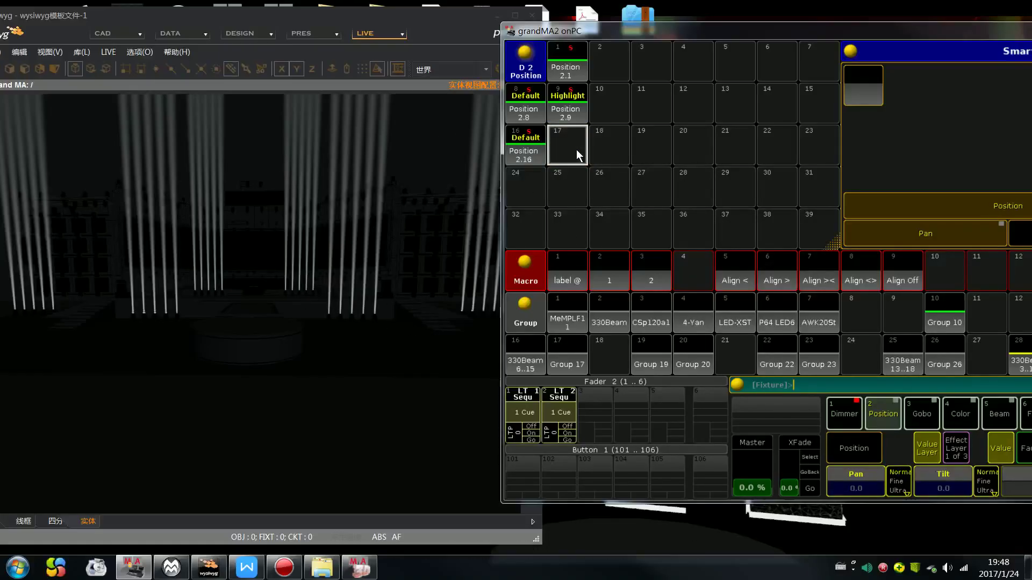
{"action": "key", "text": "BackSpace"}
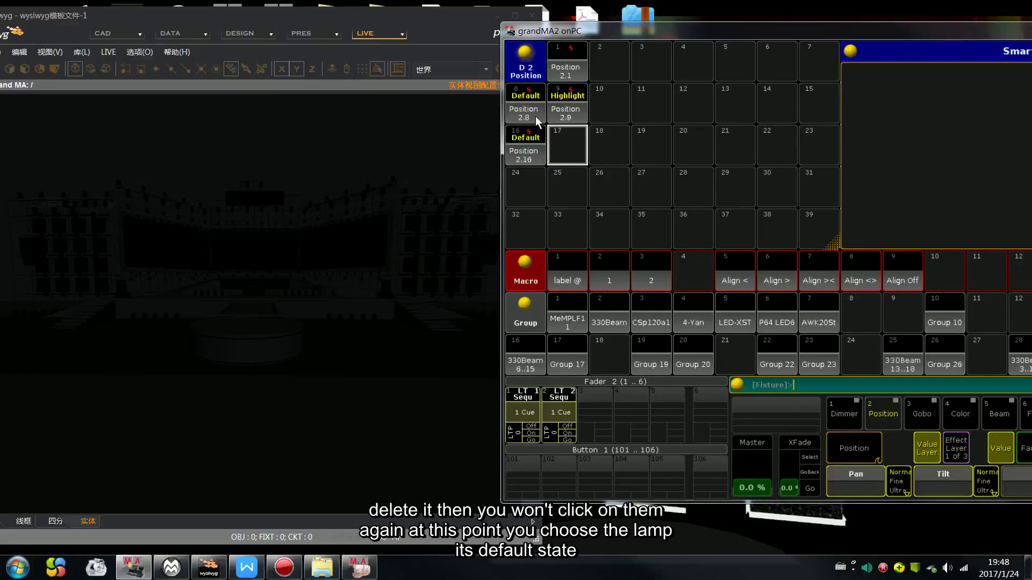
Bring Group 10 to full to check its restored default position, activate its position values and clear the programmer
{"action": "left_click", "coordinate": [949, 317]}
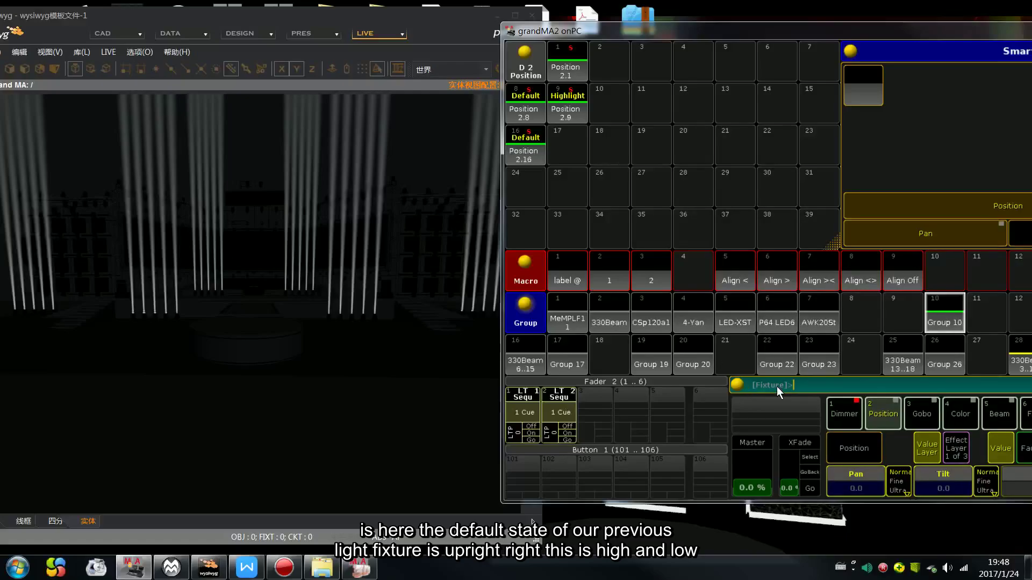
{"action": "left_click", "coordinate": [884, 410]}
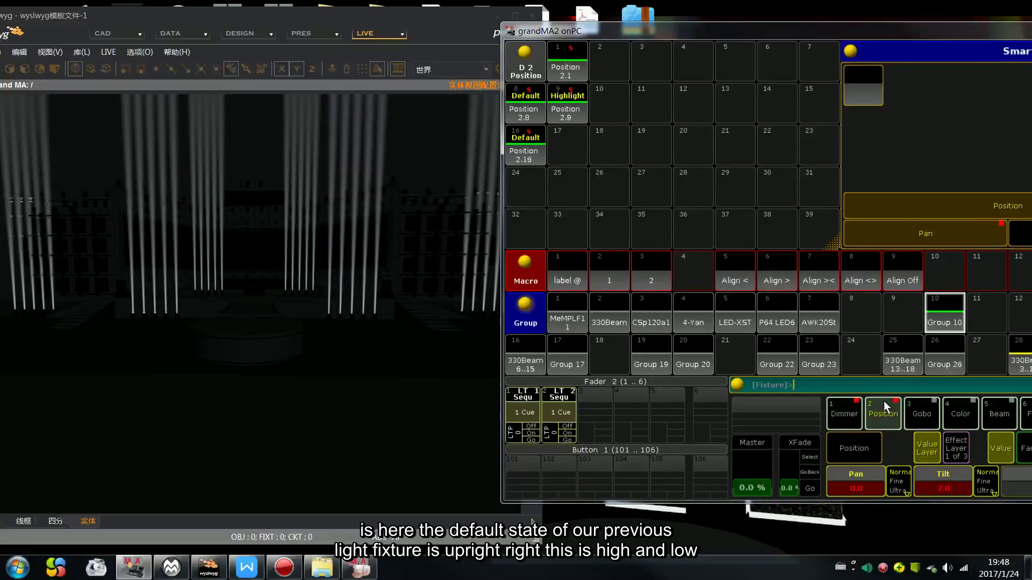
{"action": "key", "text": "BackSpace"}
{"action": "key", "text": "BackSpace"}
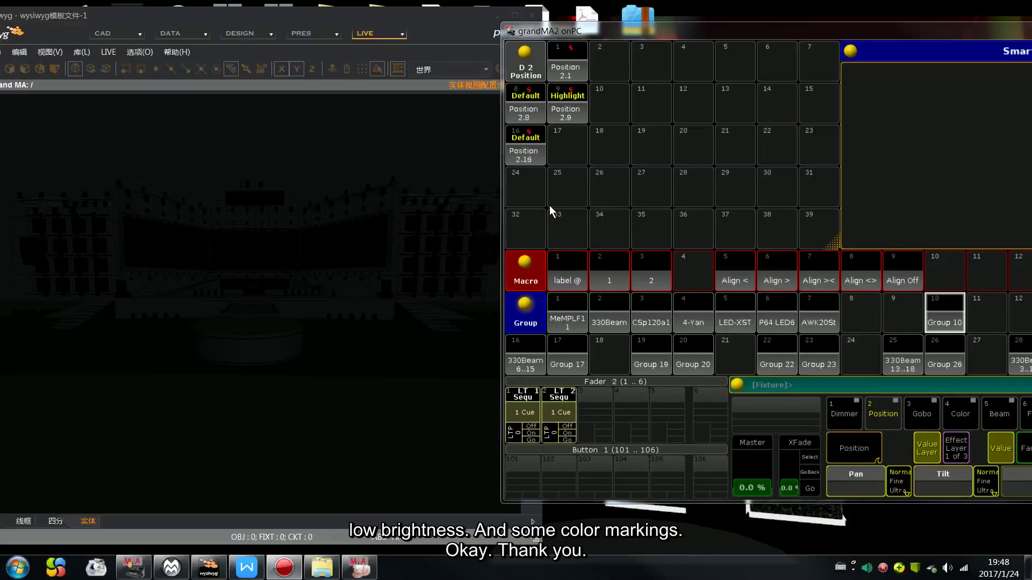
{"action": "left_click", "coordinate": [718, 179]}
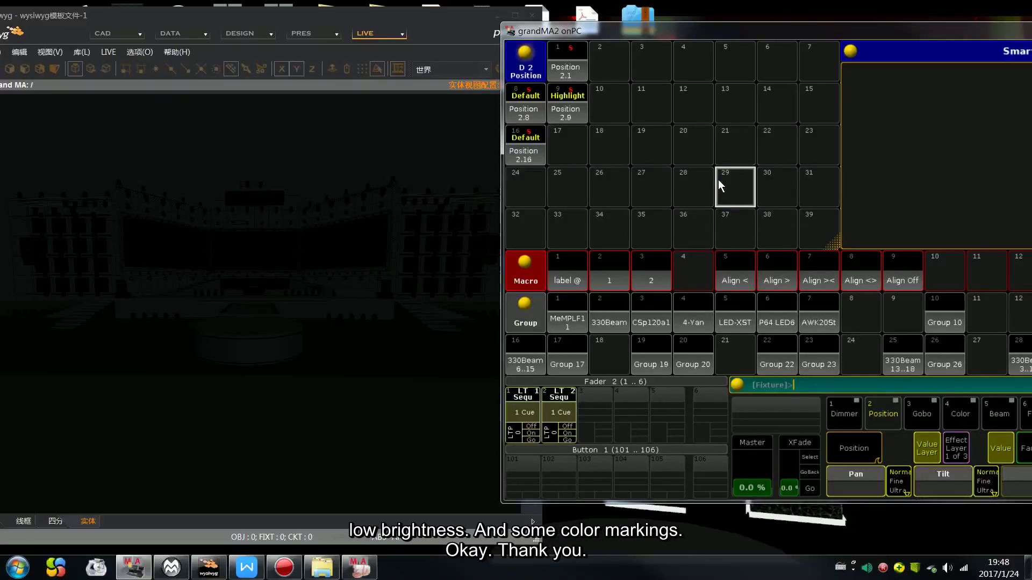